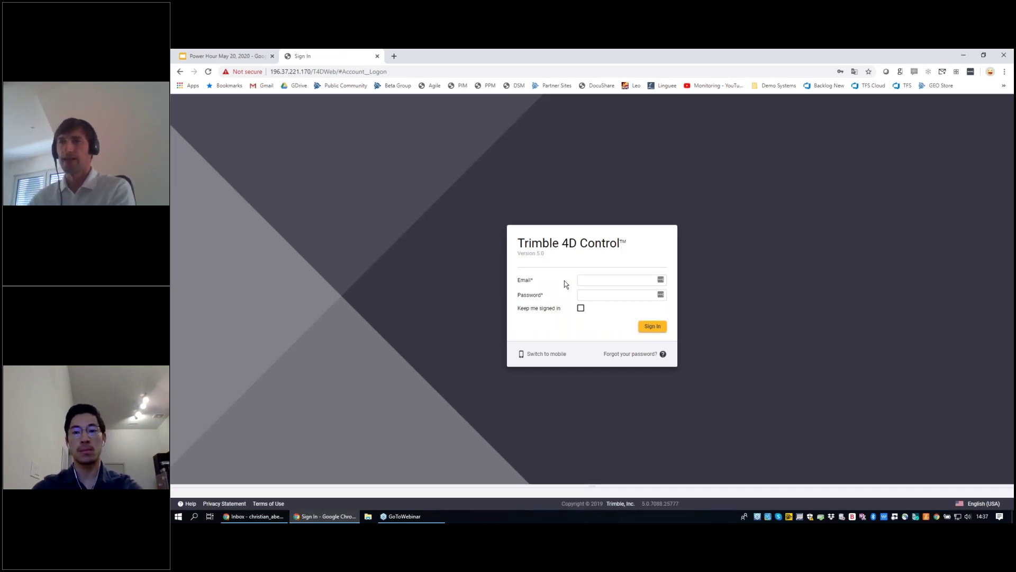
Step: Switch the browser to full screen and sign in to Trimble 4D Control with the saved administrator login and password
left_click(1004, 71)
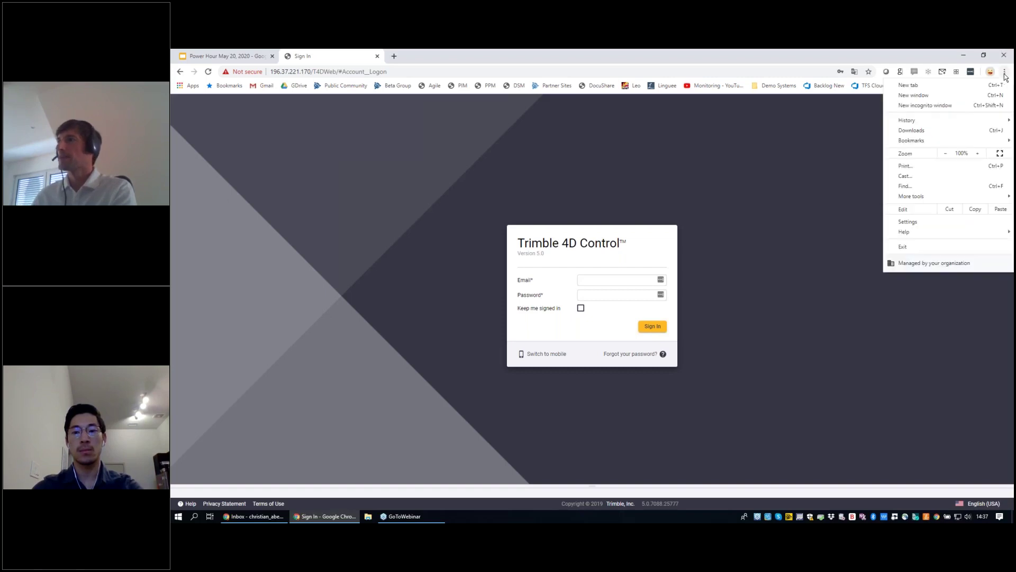
left_click(999, 153)
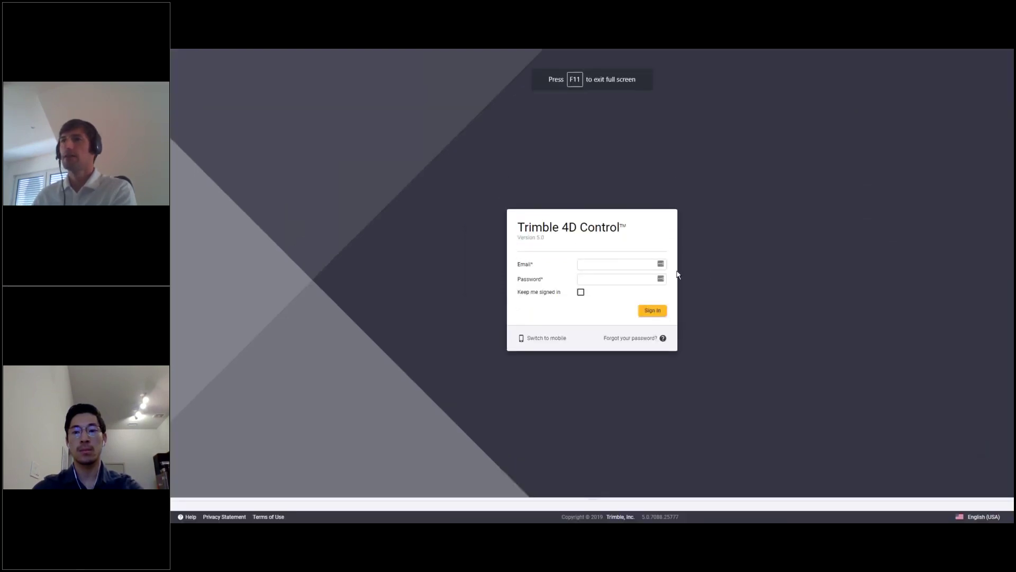
left_click(616, 264)
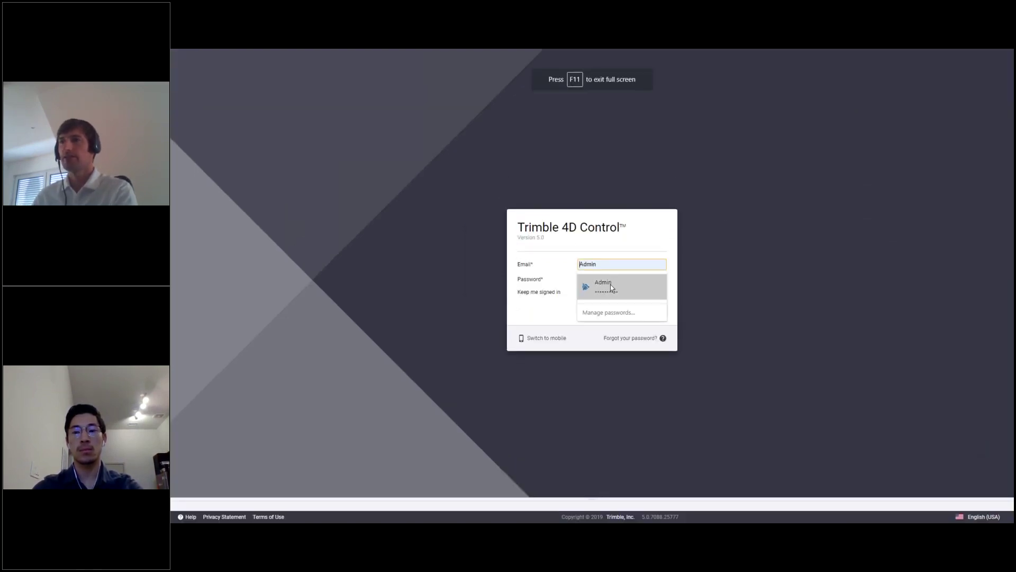
left_click(611, 284)
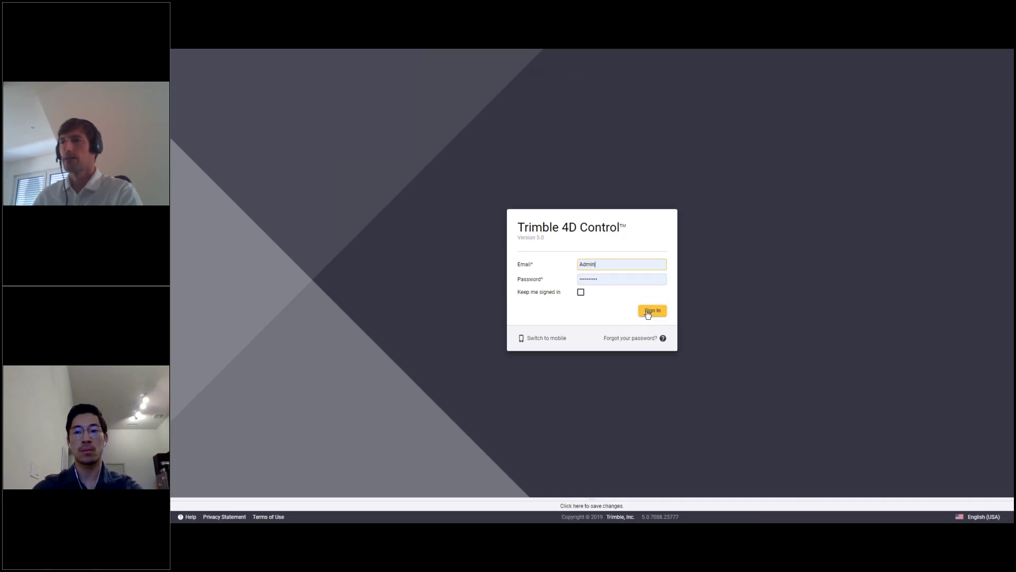
left_click(647, 314)
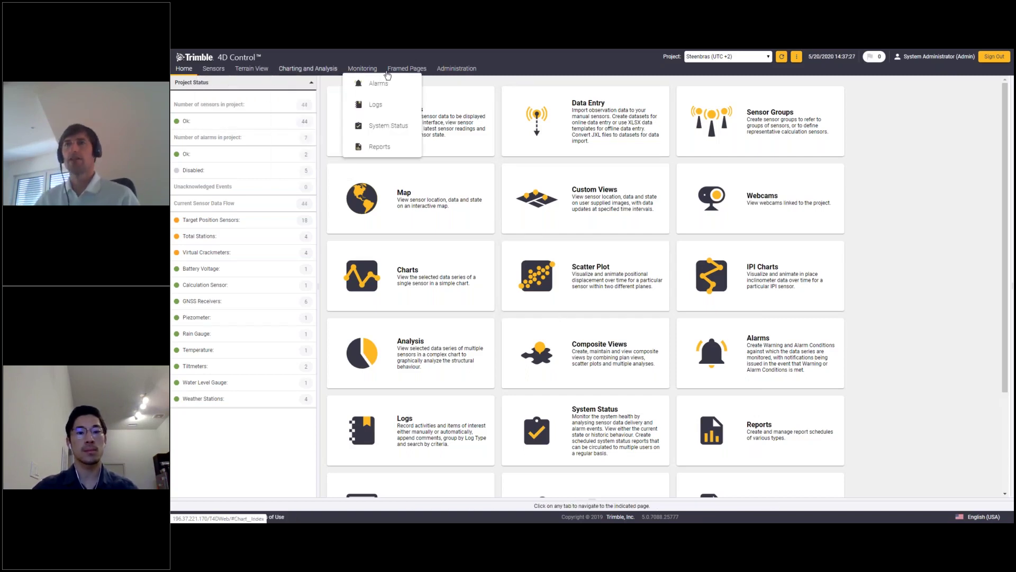
Step: Open the HUT View custom view and inspect the sensor readings placed on its dam photo
mouse_move(394, 75)
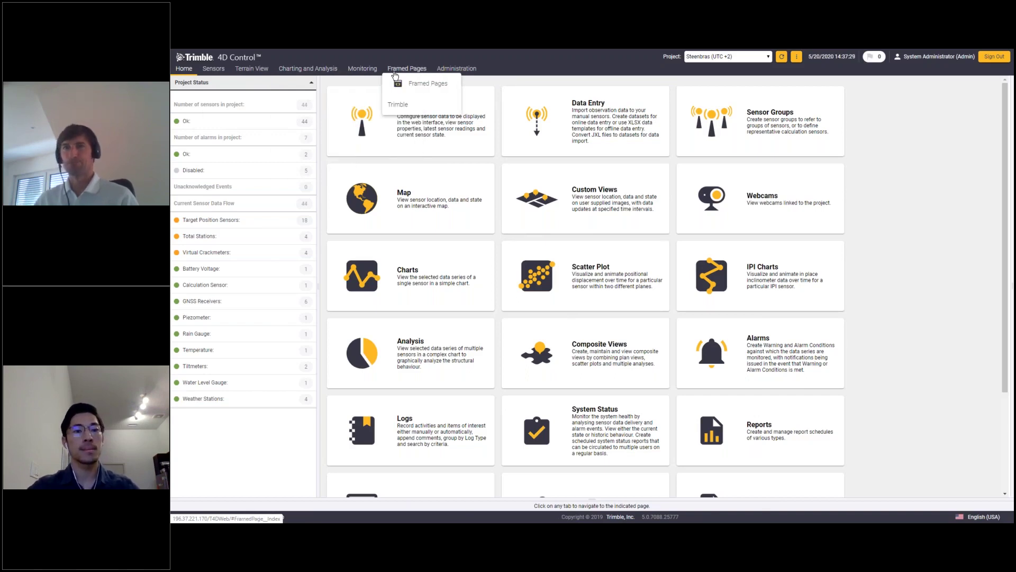
mouse_move(288, 73)
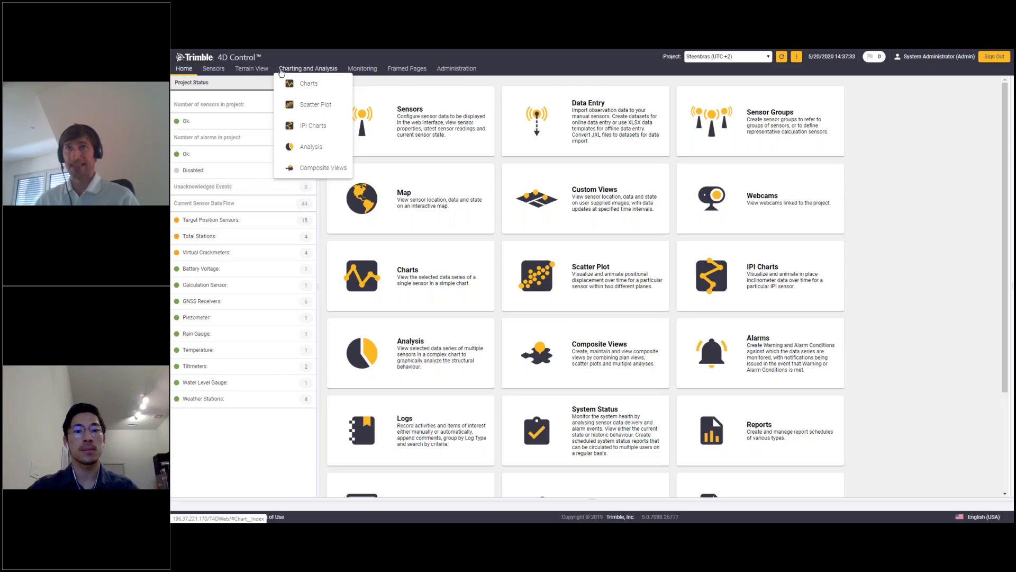
mouse_move(229, 73)
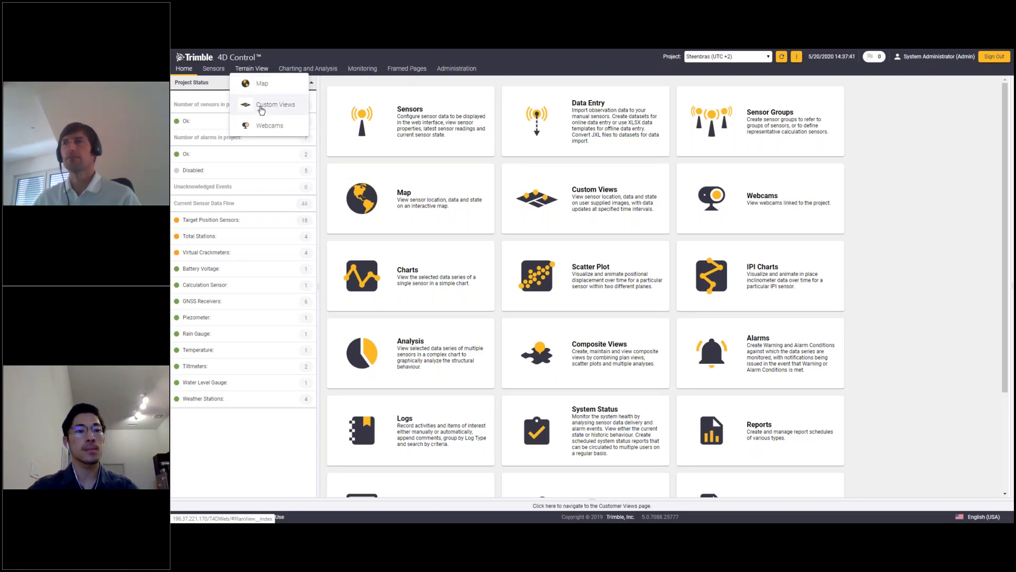
left_click(261, 105)
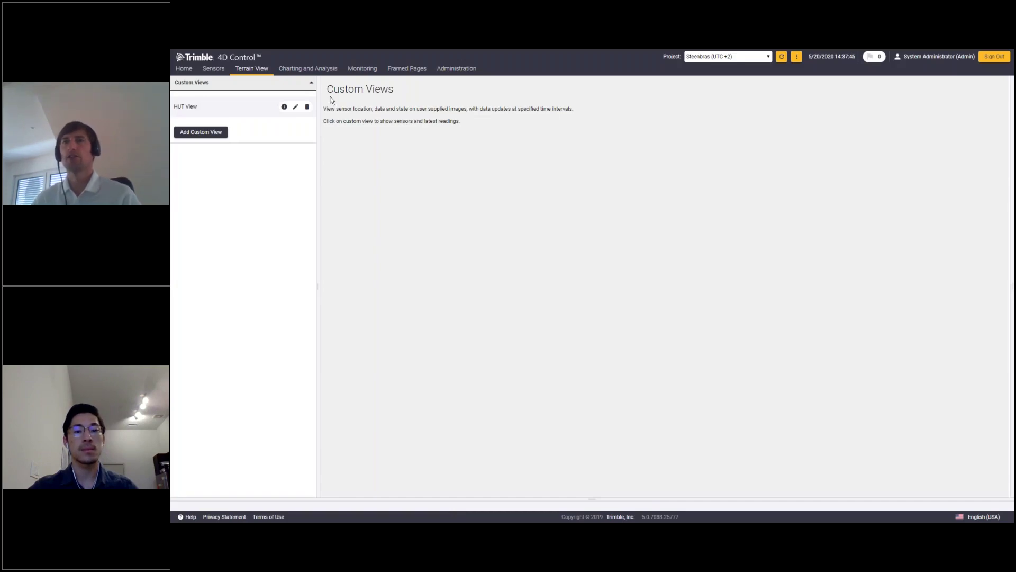
left_click(183, 107)
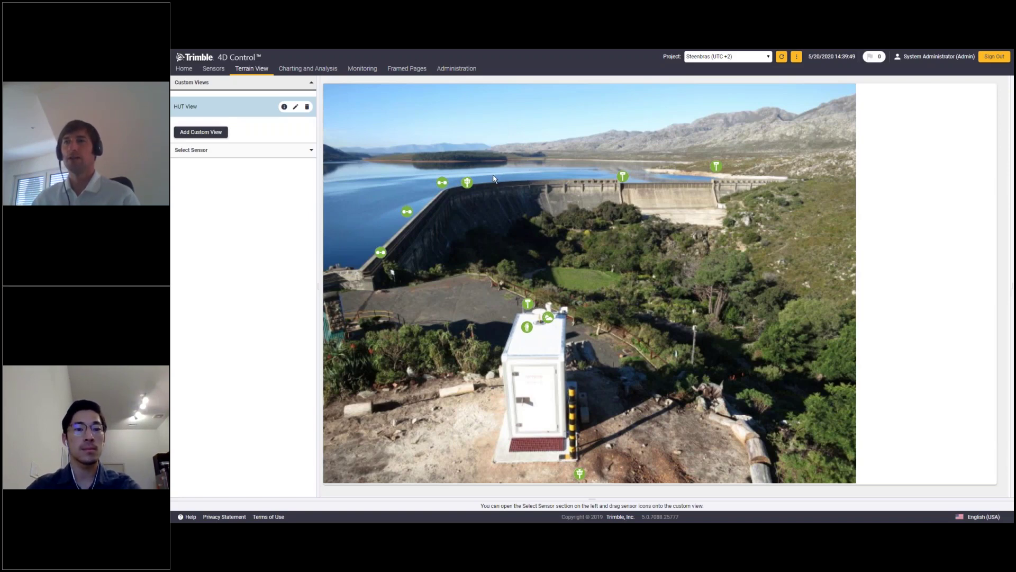
mouse_move(469, 184)
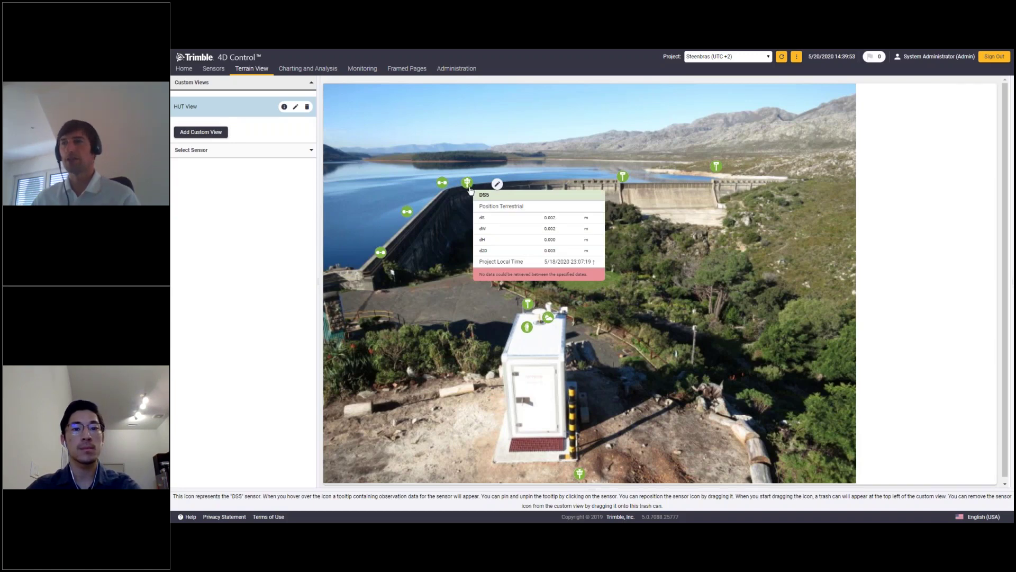
mouse_move(548, 319)
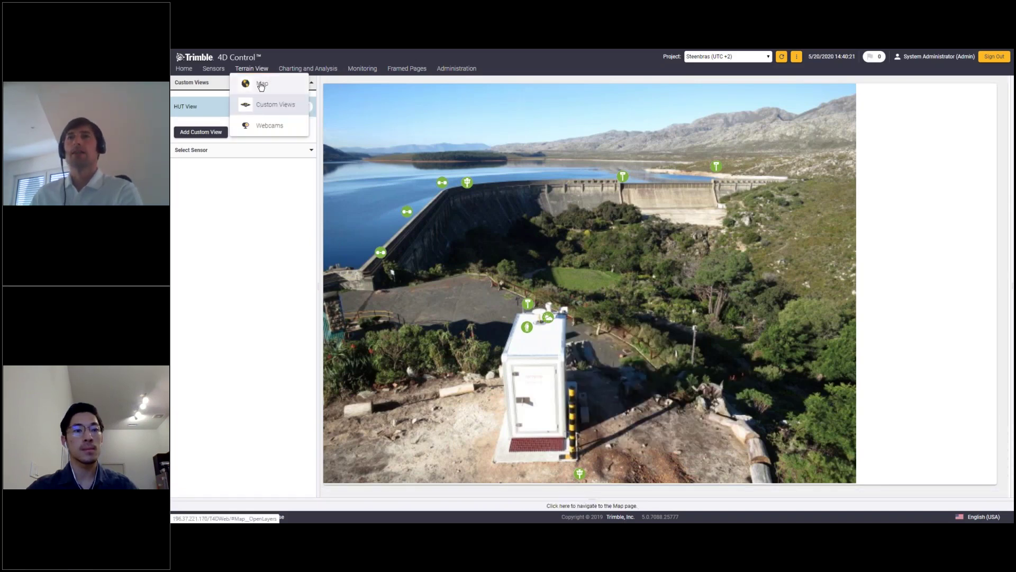
Step: Open the project map and examine the sensor locations along the dam wall up close
left_click(261, 85)
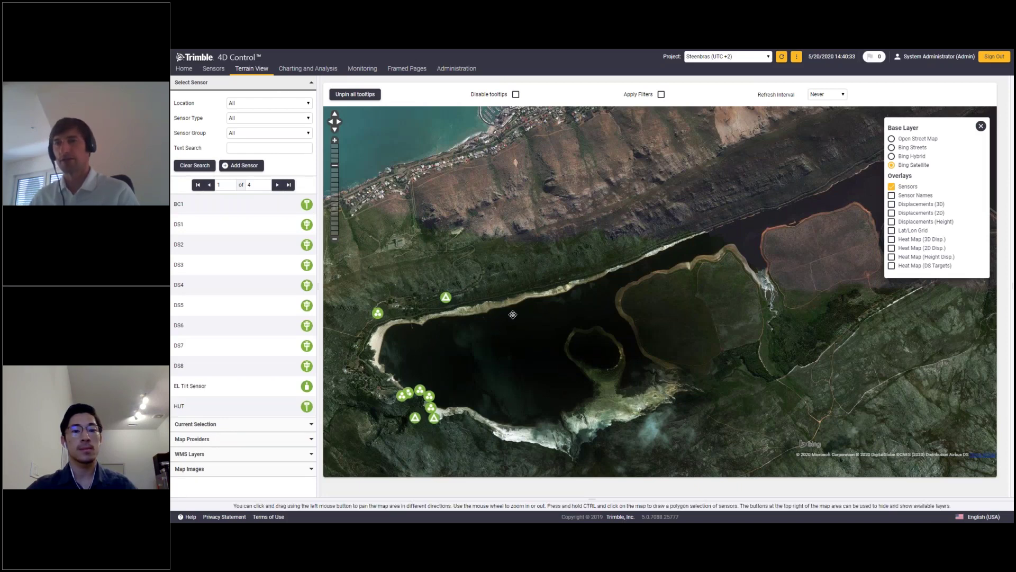
left_click_drag(494, 325, 596, 305)
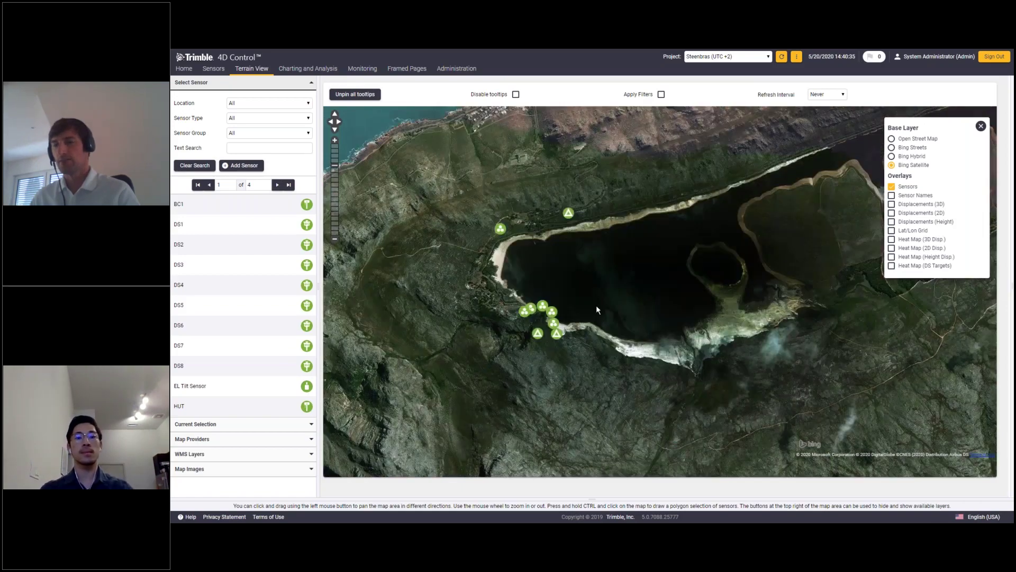
scroll(596, 304, "up", 1)
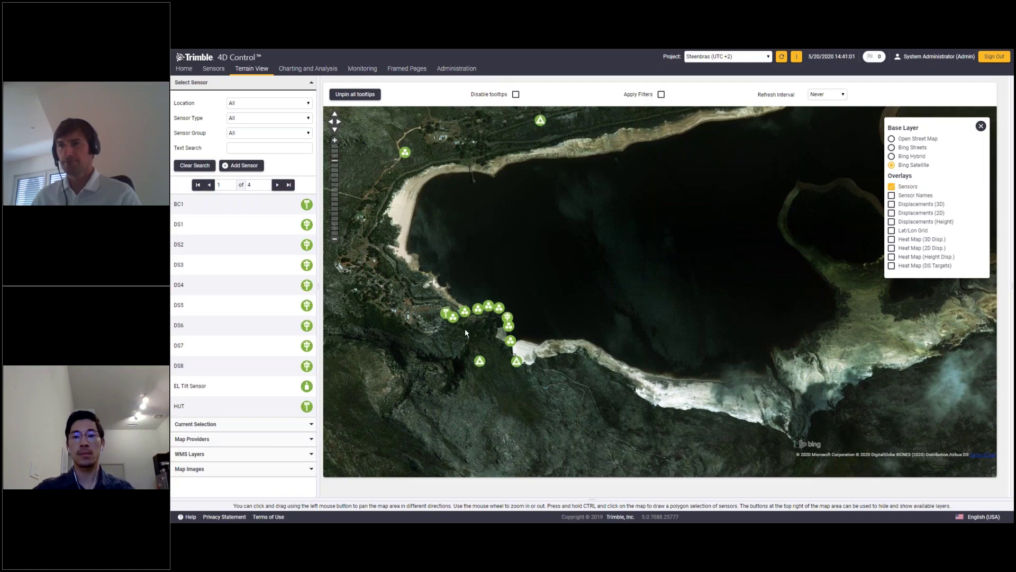
scroll(465, 329, "up", 2)
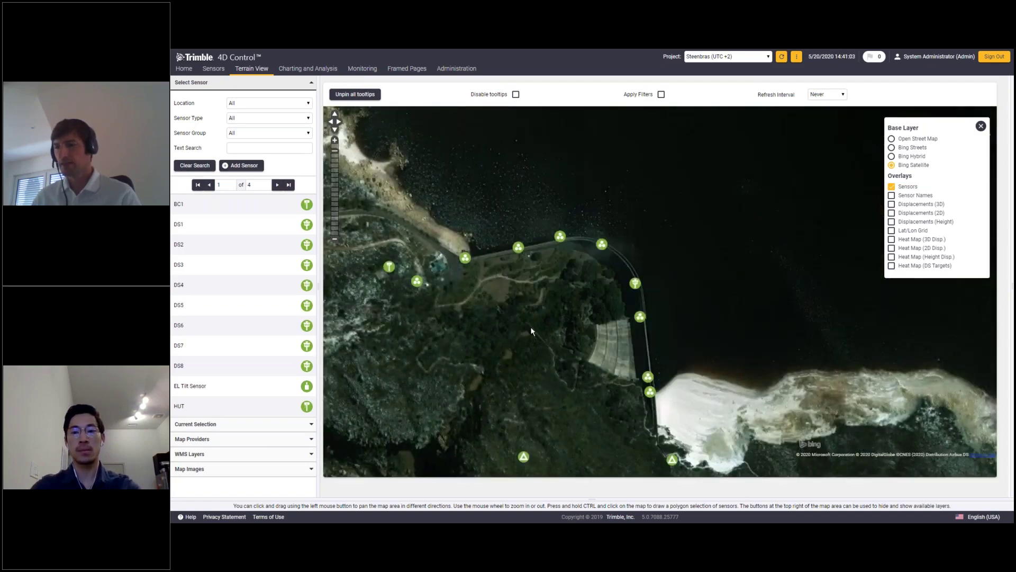
scroll(547, 318, "up", 1)
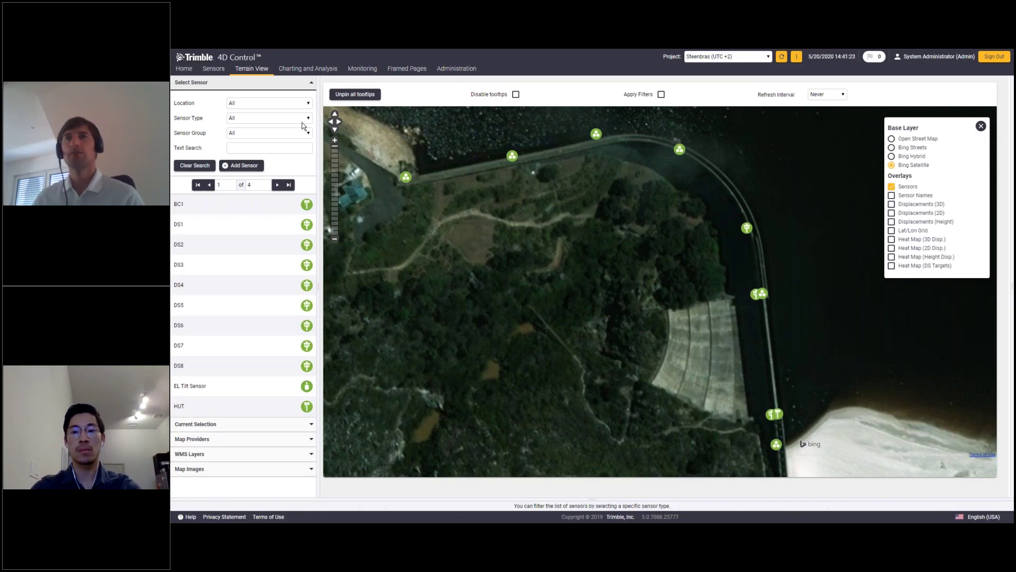
Step: Filter the sensor list by the Target Position sensor type and the search text "ds"
left_click(303, 119)
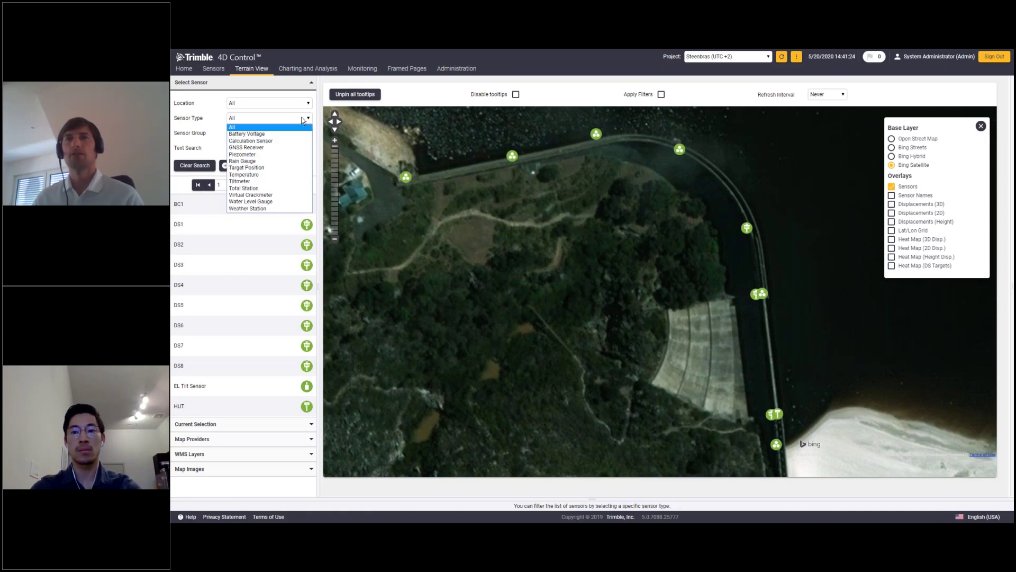
left_click(280, 168)
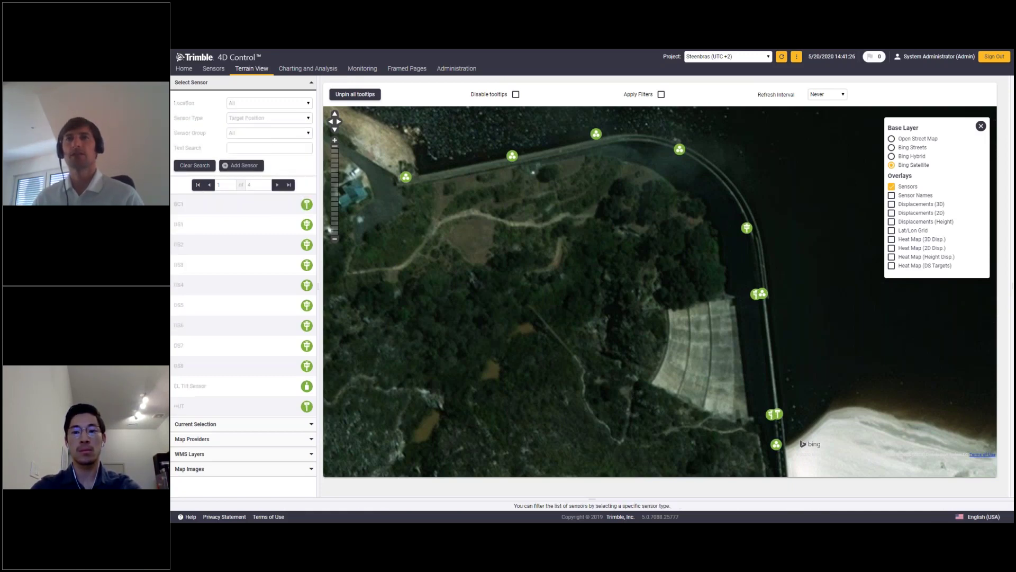
left_click(256, 148)
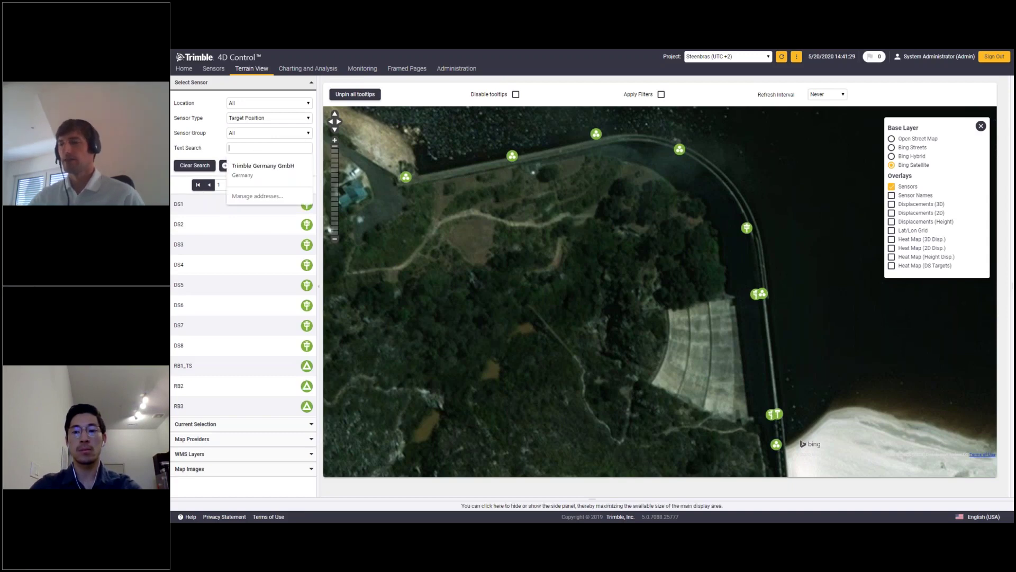
type("ds")
key("Return")
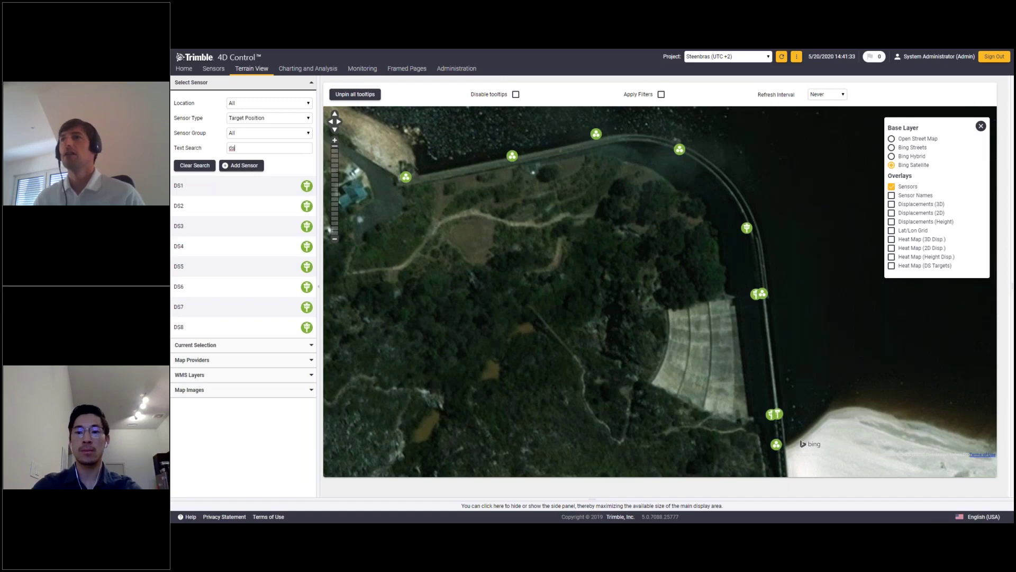
Step: Apply the sensor list filters to the map and inspect the target sensors along the dam crest
left_click(661, 94)
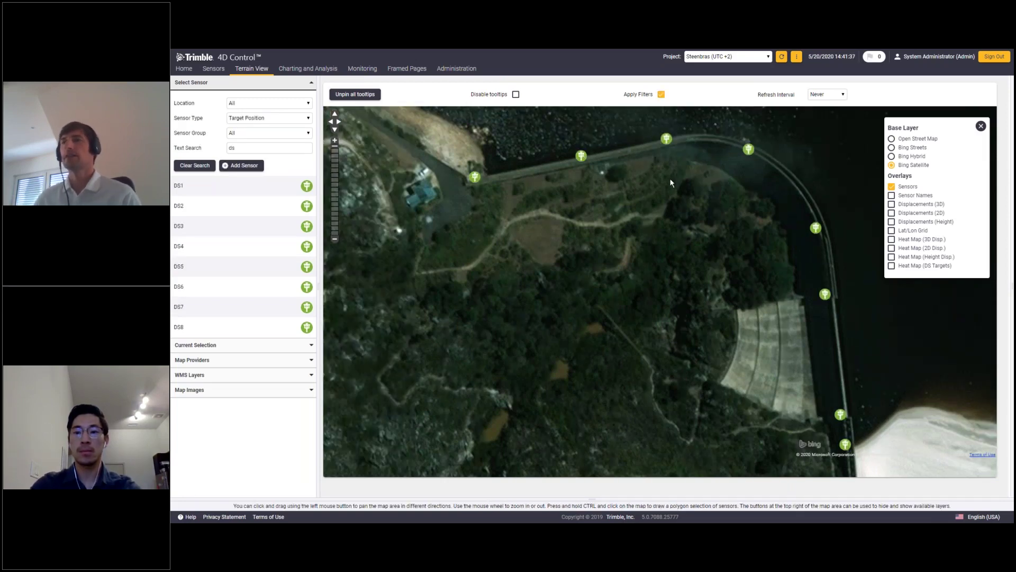
left_click_drag(679, 203, 650, 202)
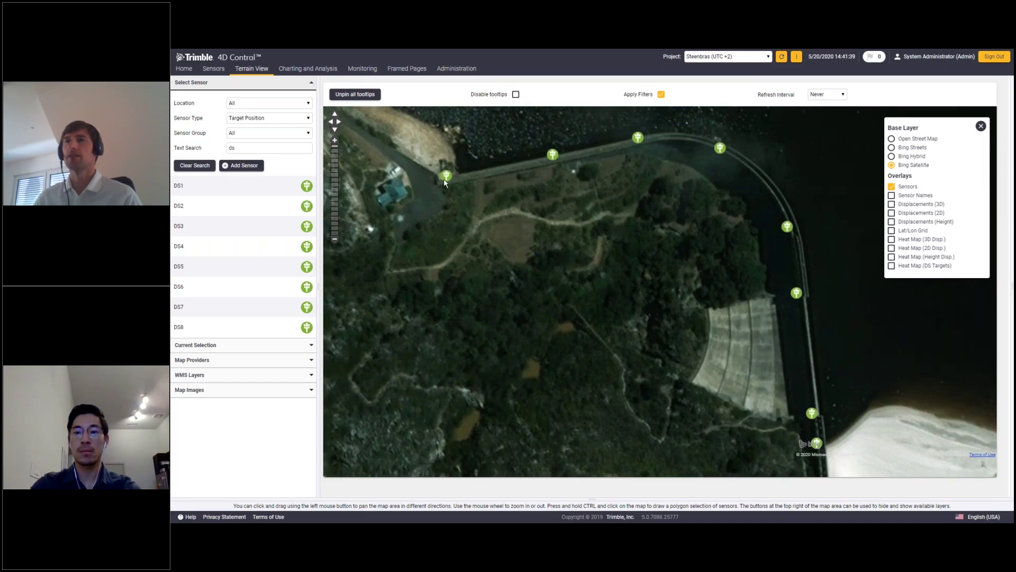
mouse_move(445, 181)
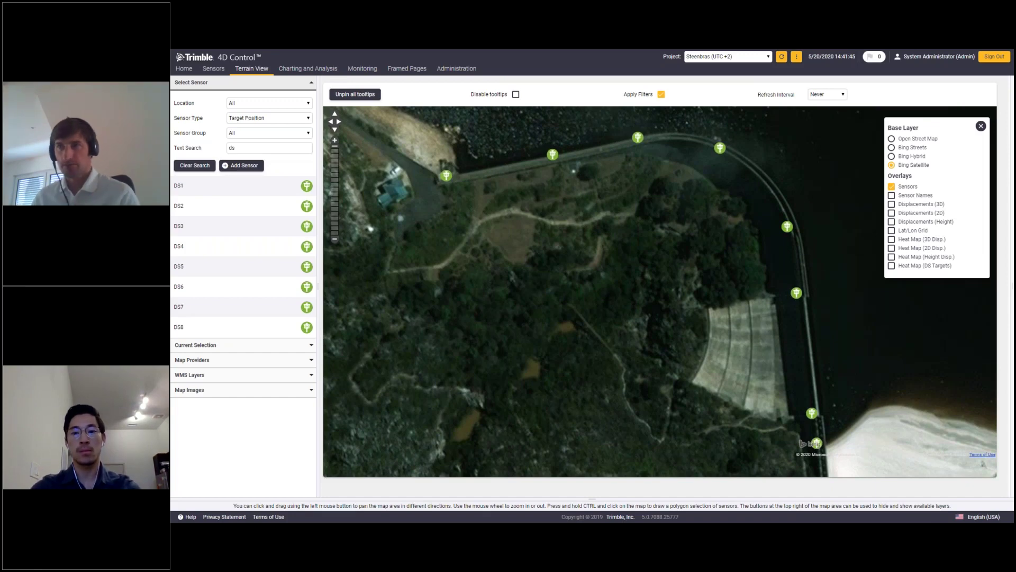
mouse_move(643, 141)
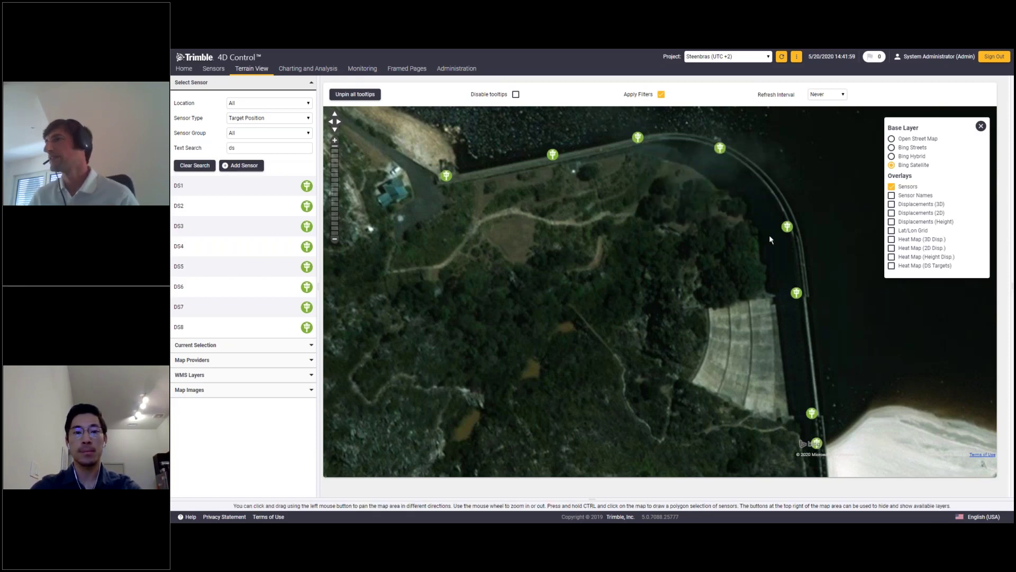
Step: Show the Displacements (2D) overlay, hide the Sensors overlay, and inspect the displacement arrows along the dam
left_click(892, 214)
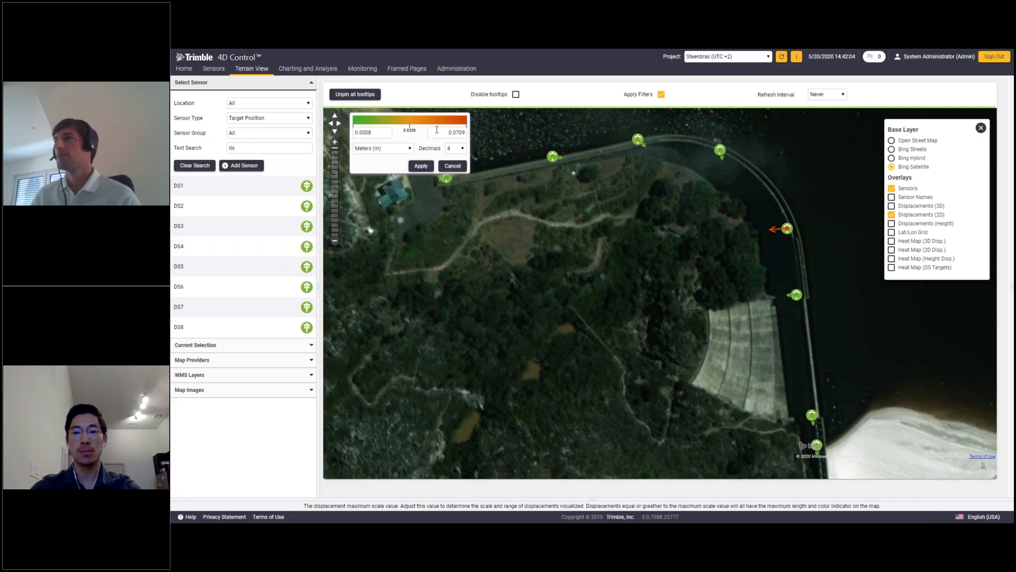
left_click(892, 188)
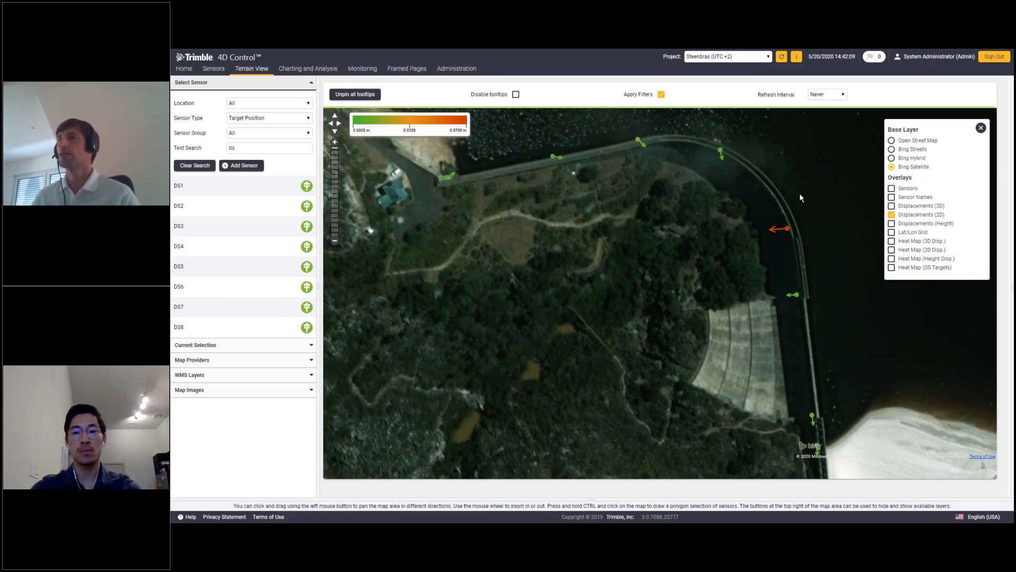
mouse_move(720, 152)
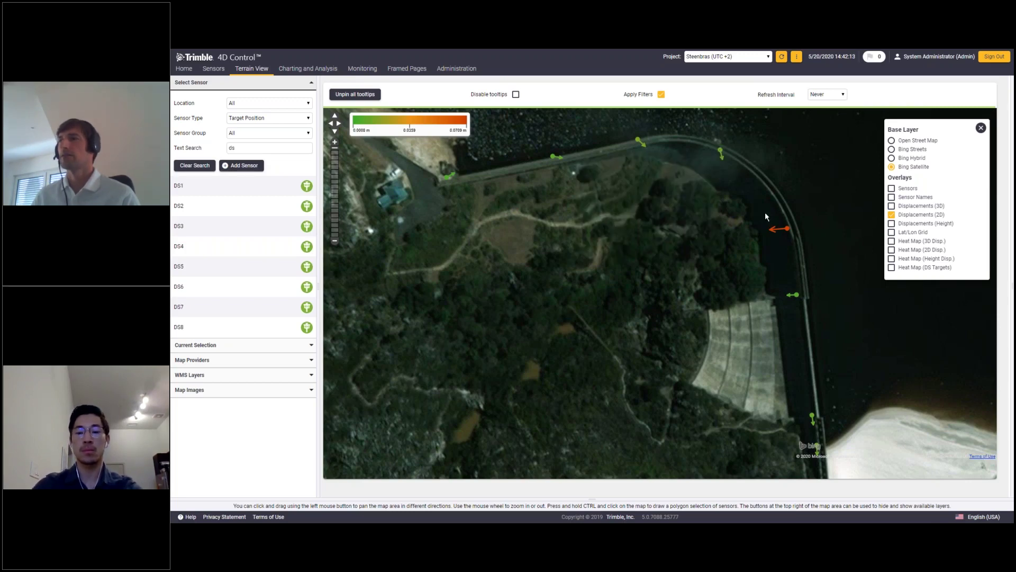
mouse_move(774, 232)
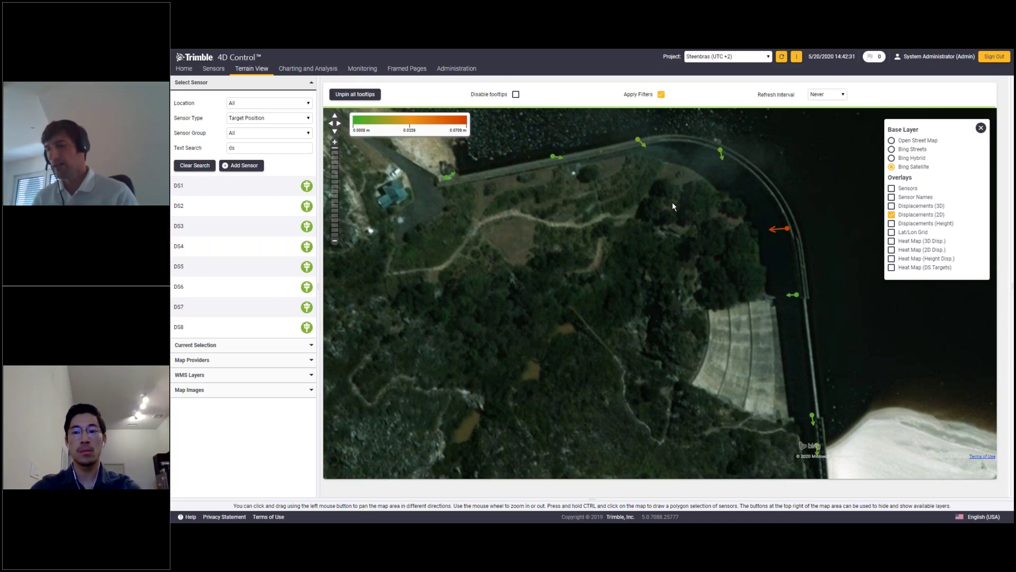
Step: Check the displacement color scale settings without changing them, and view the Heat Map (DS Targets) overlay before hiding it again
left_click(389, 122)
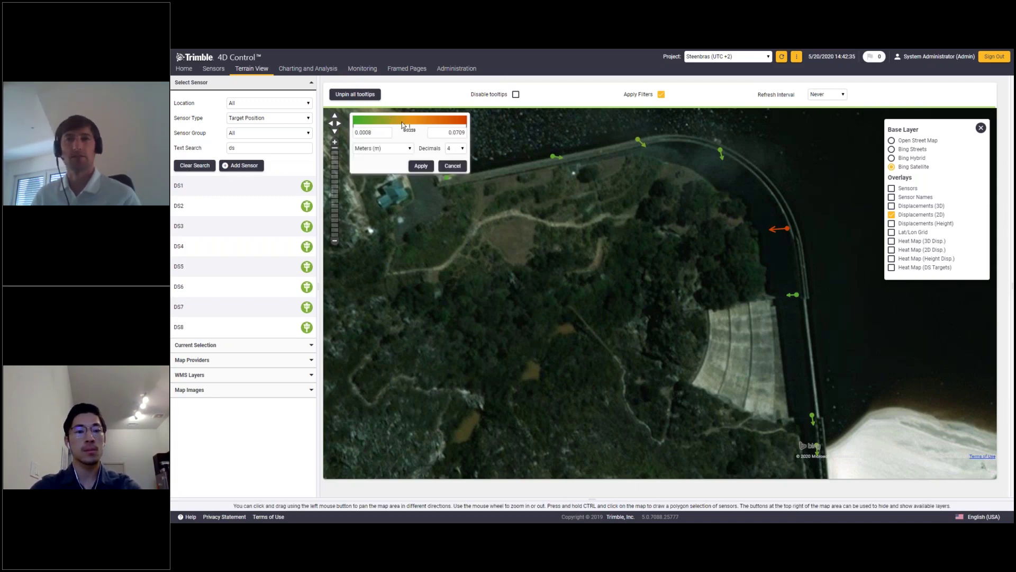
left_click(452, 166)
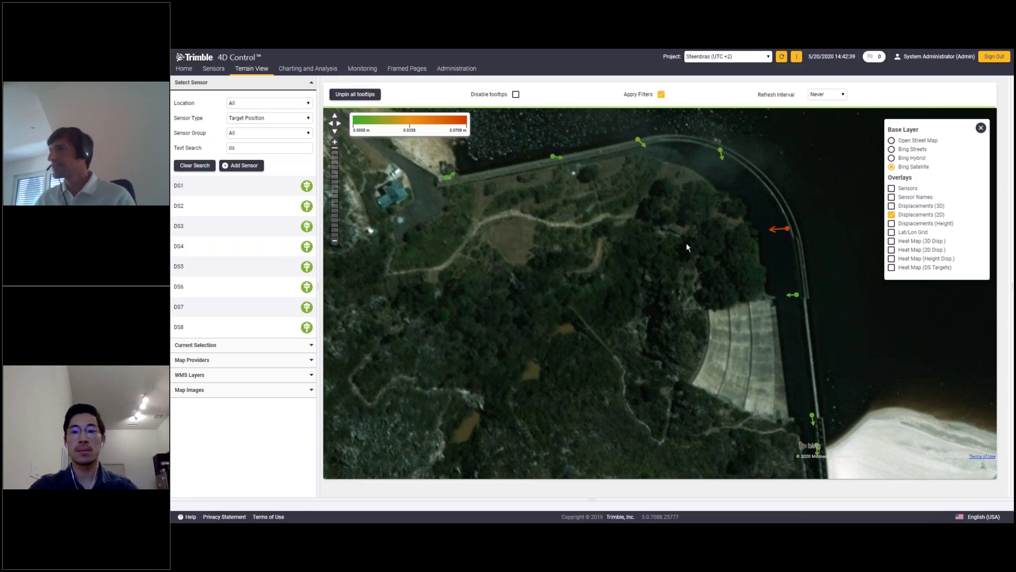
left_click(891, 268)
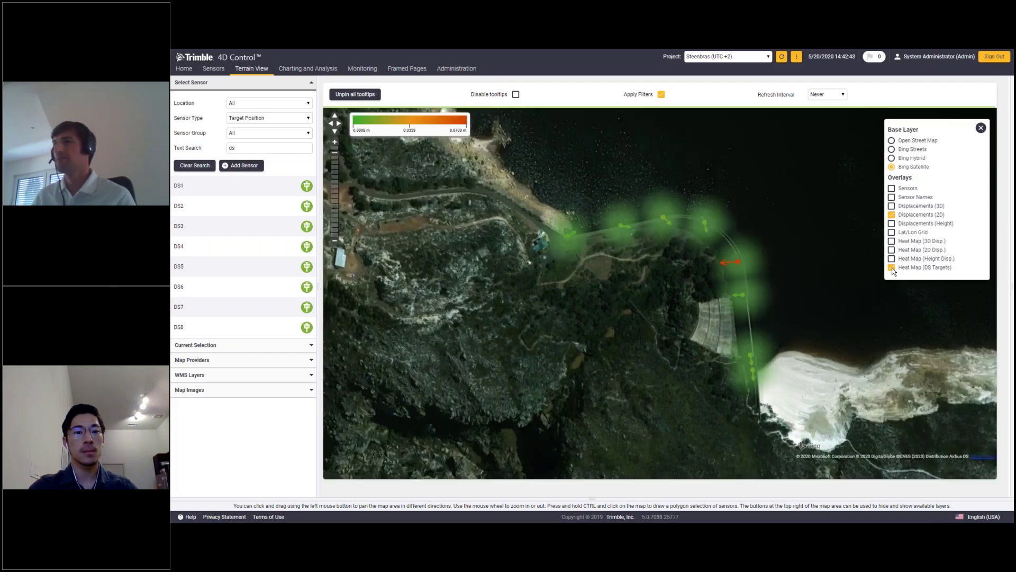
left_click(892, 268)
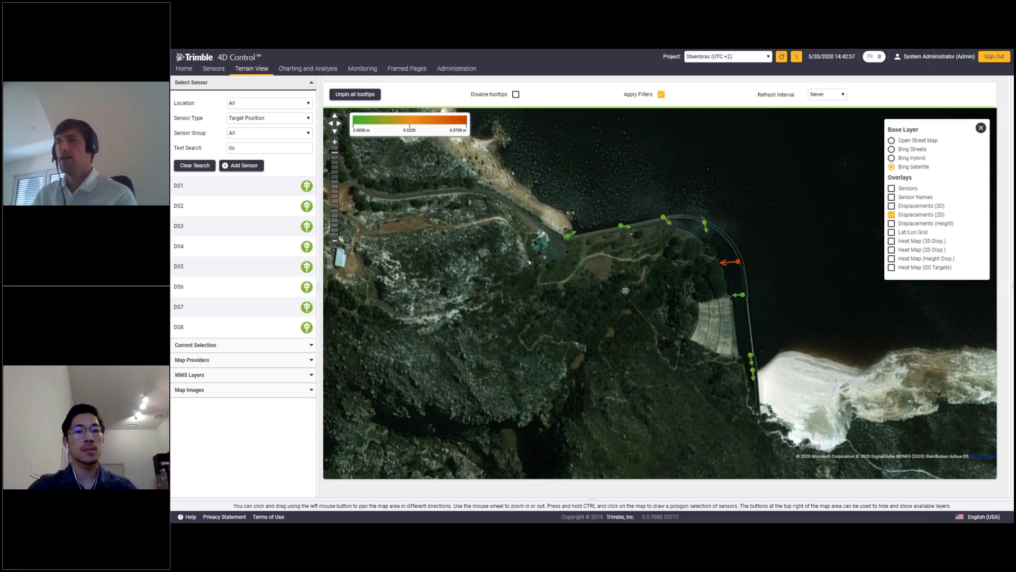
Step: Select sensors DS3, DS4 and DS5 on the map by drawing a polygon around the curved part of the dam crest
left_click_drag(626, 290, 610, 273)
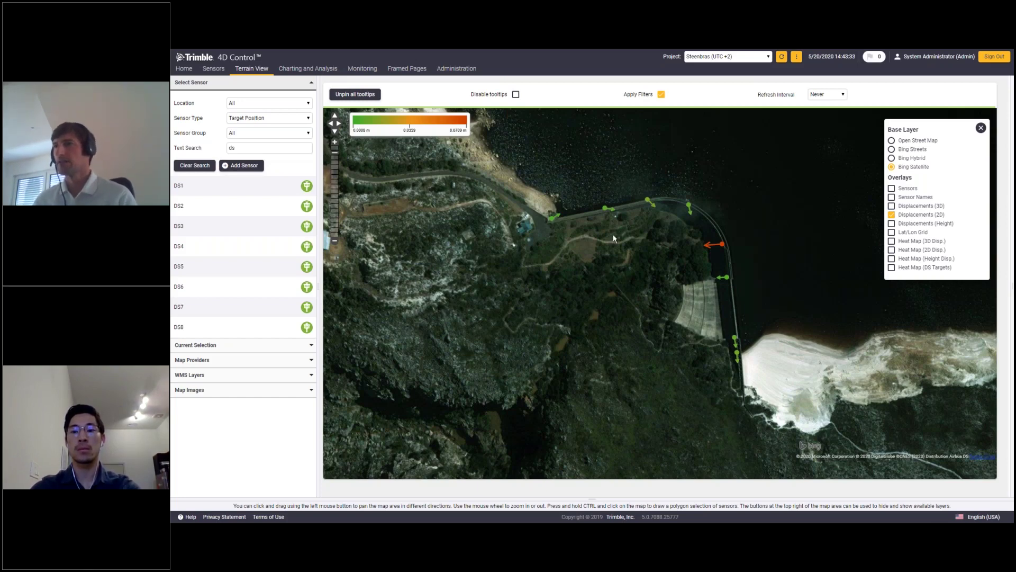
left_click(640, 217, "ctrl")
left_click(681, 255, "ctrl")
left_click(731, 260, "ctrl")
left_click(746, 234, "ctrl")
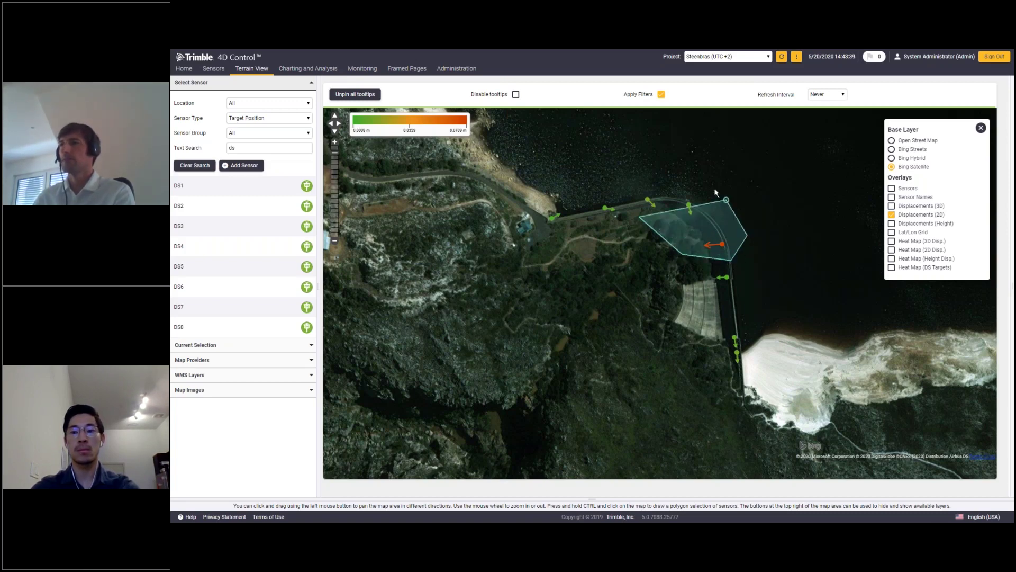
left_click(715, 190, "ctrl")
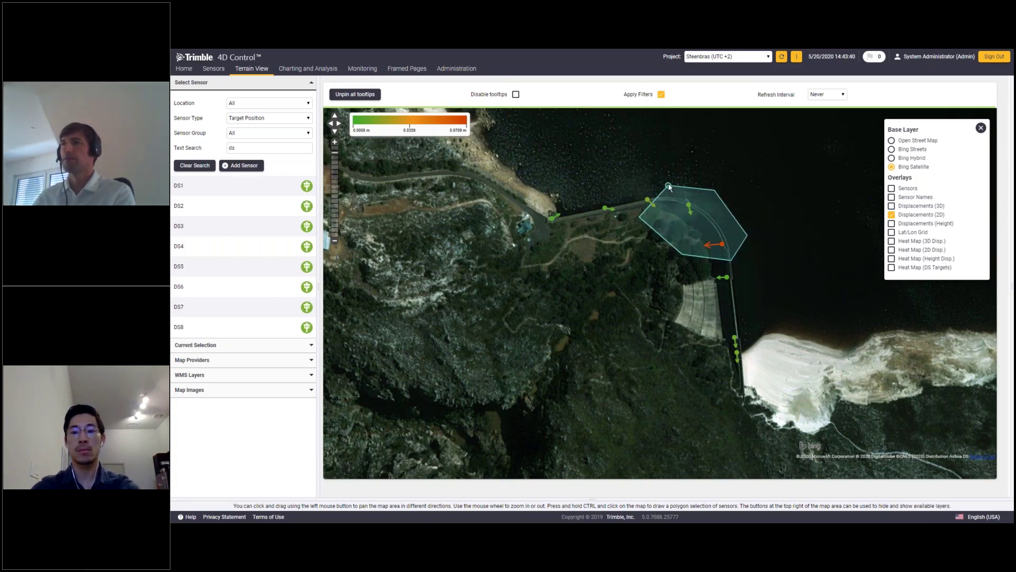
left_click(630, 182, "ctrl")
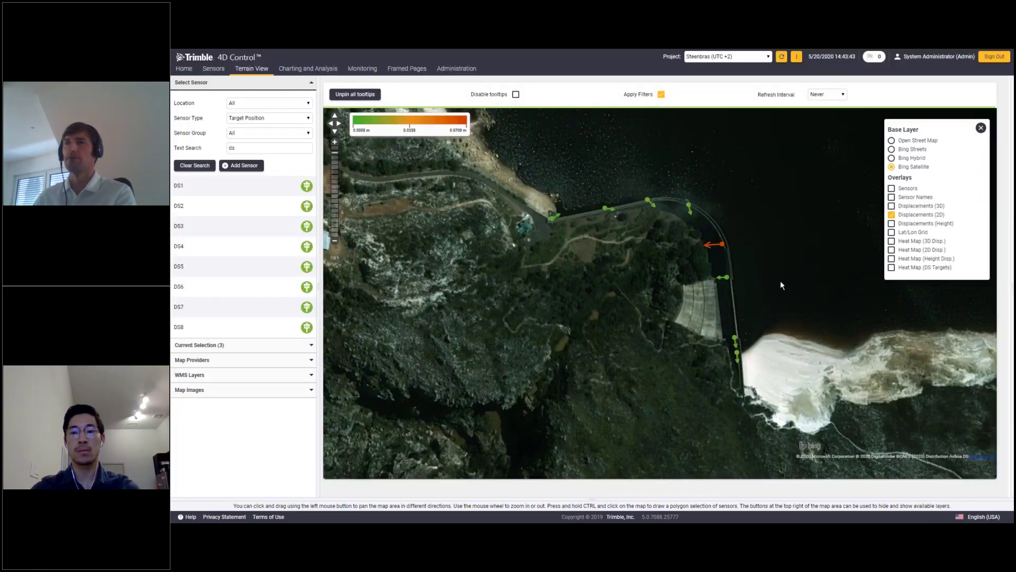
Step: Create an analysis from the current sensor selection and enter Webinar as its name
left_click(255, 346)
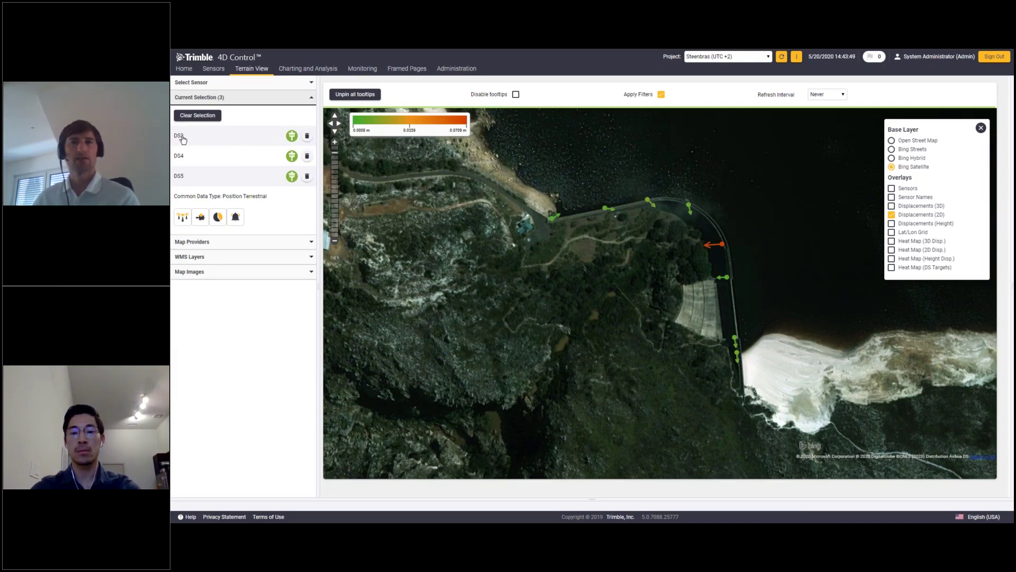
left_click(216, 218)
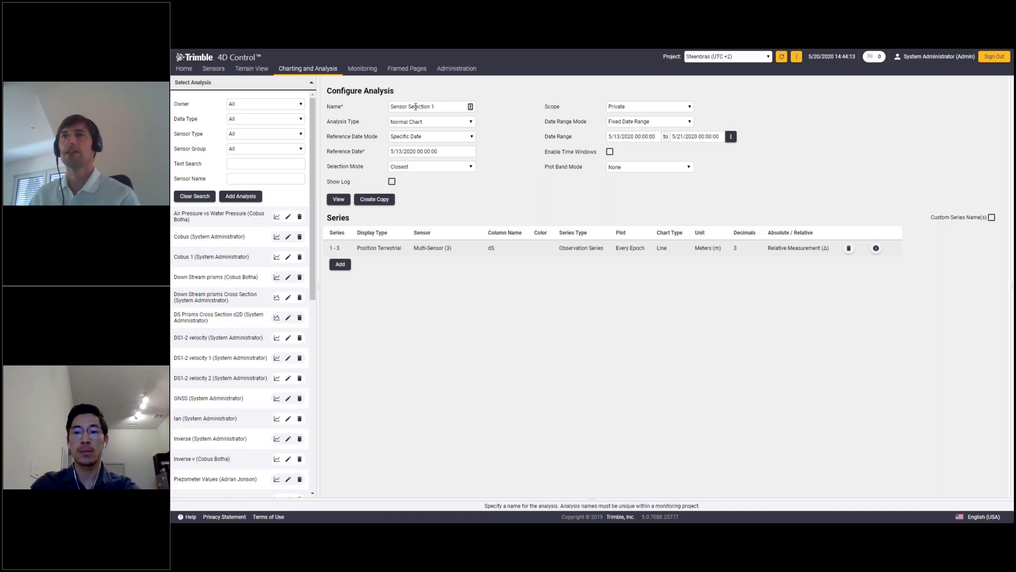
left_click_drag(434, 107, 386, 106)
type("Webinar")
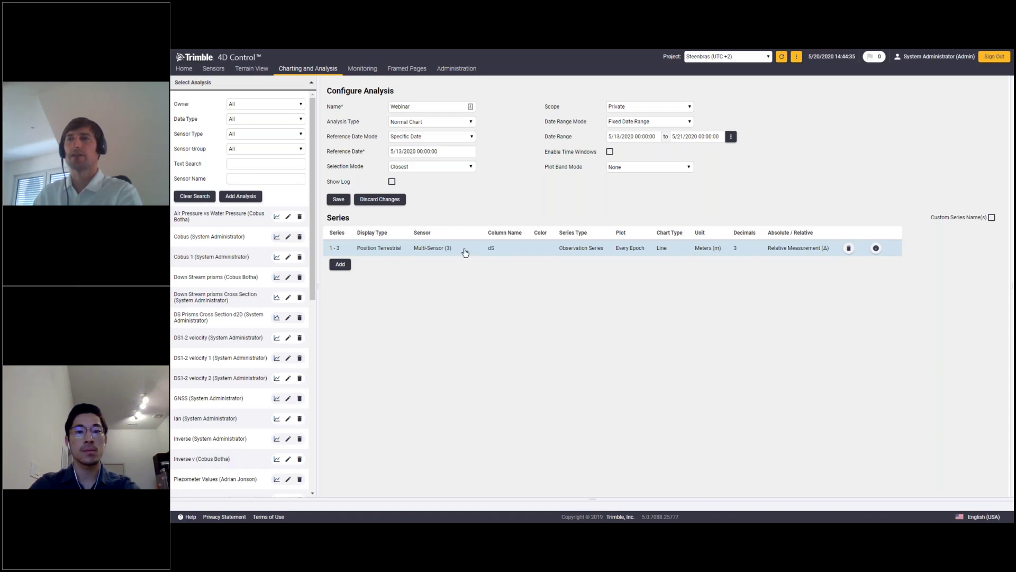
Step: Set the value column of the multi-sensor Position Terrestrial series to d2D
left_click(433, 253)
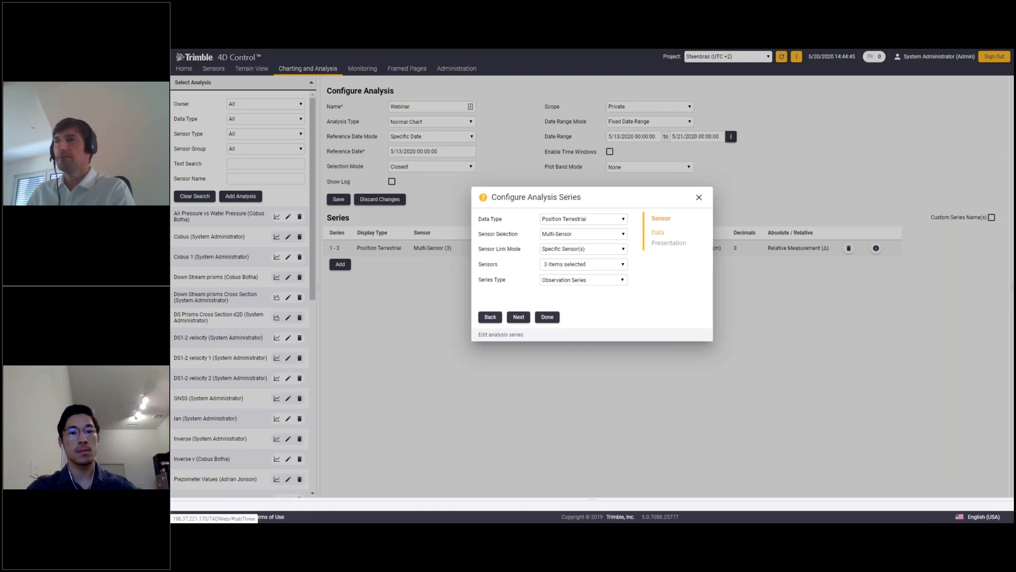
left_click(657, 232)
left_click(596, 234)
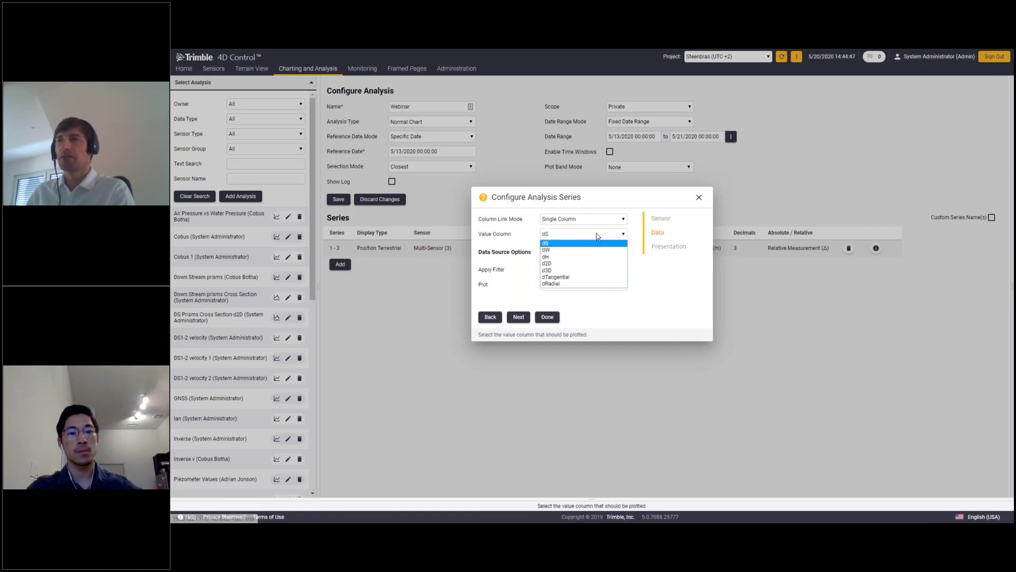
left_click(593, 263)
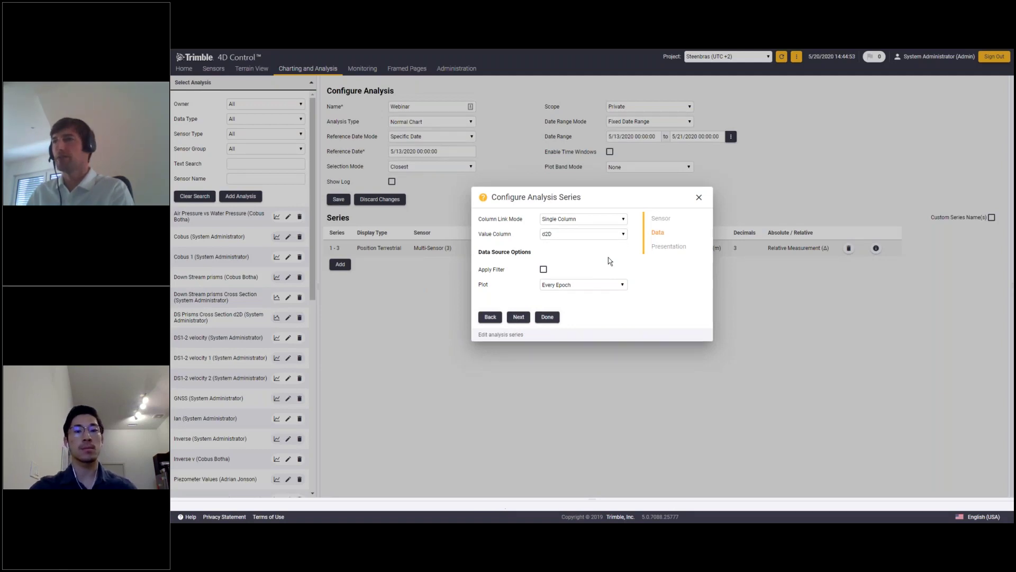
Step: Present the multi-sensor series in Millimeters (mm) with 2 decimals and finish its configuration
left_click(668, 246)
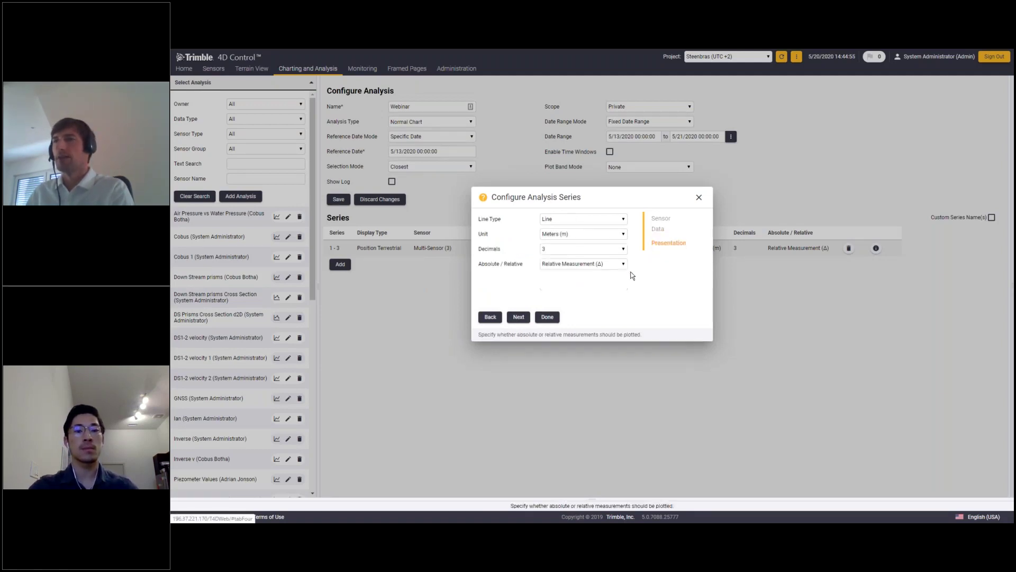
left_click(579, 234)
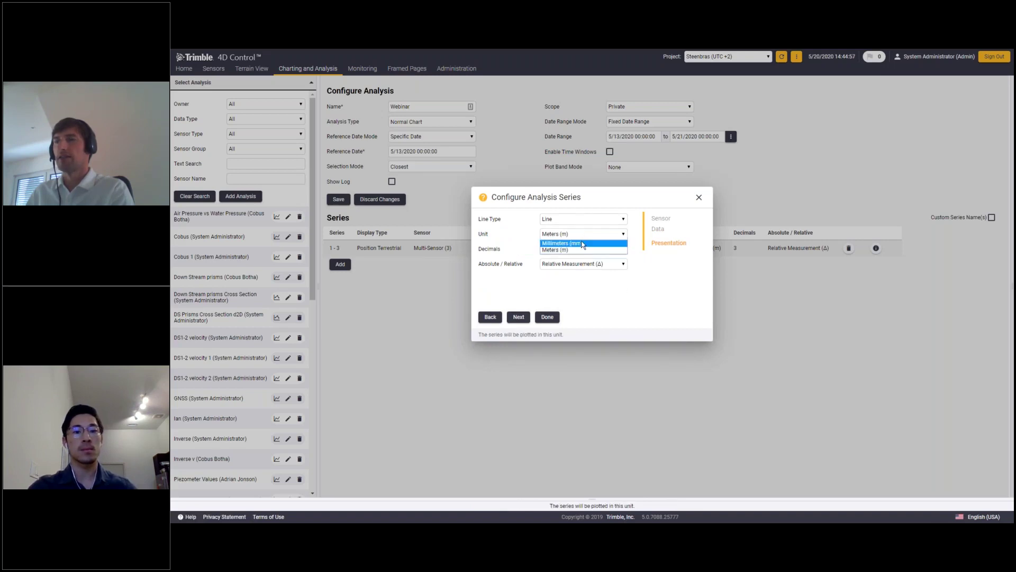
left_click(582, 244)
left_click(582, 249)
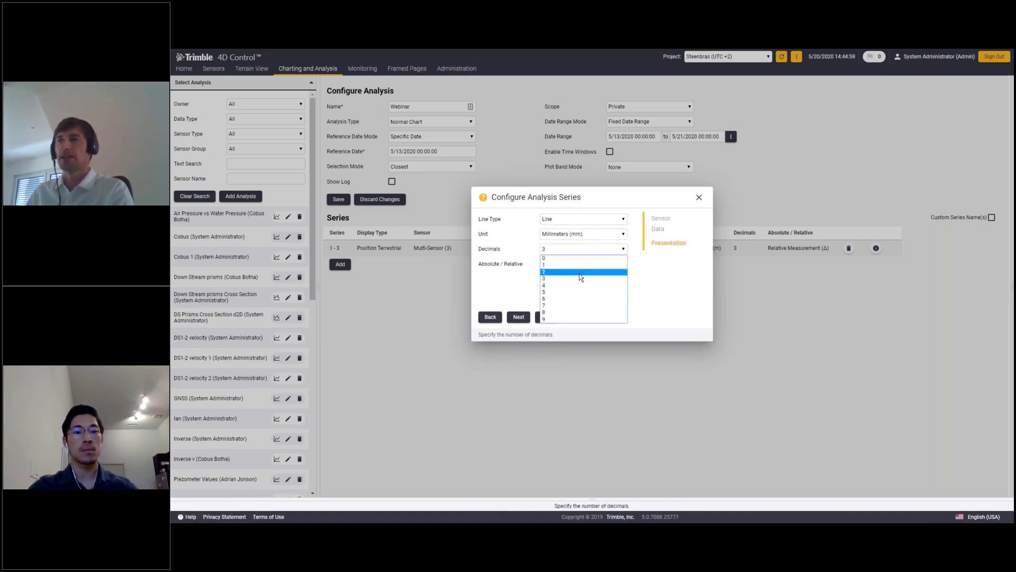
left_click(581, 273)
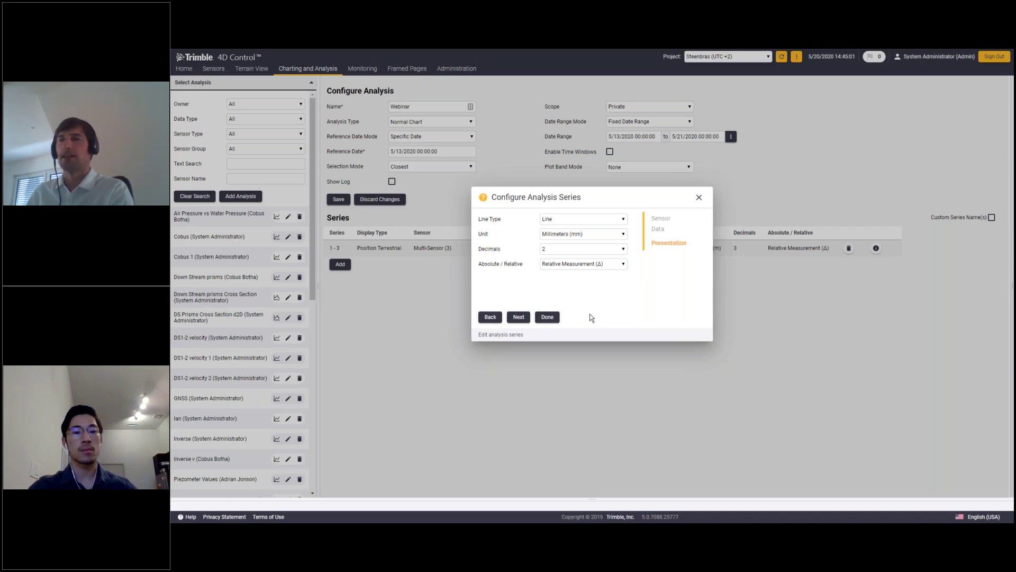
left_click(545, 318)
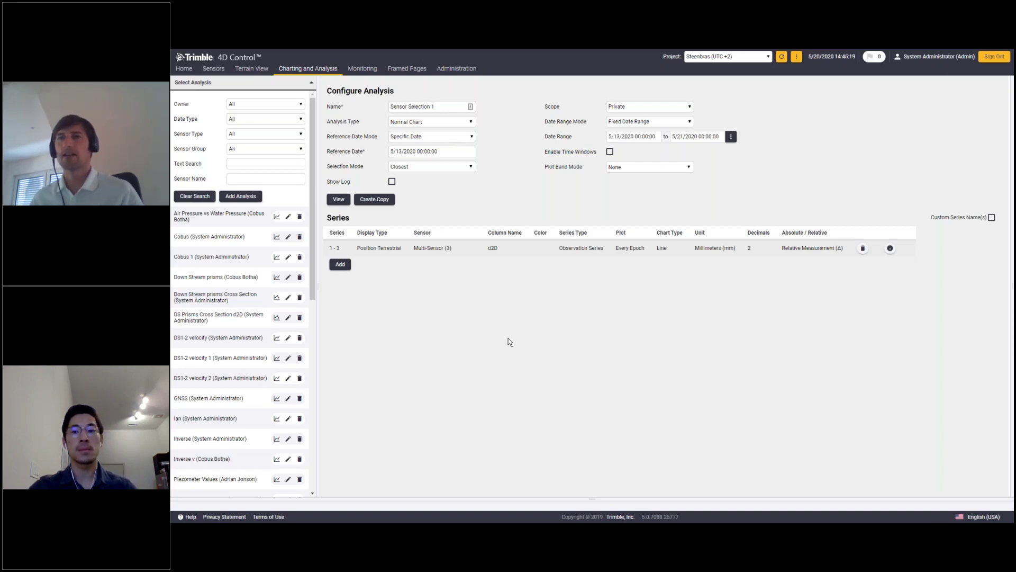
Step: Add a Temperature series for the single sensor Hut Temp, plotted as Value per Hour
left_click(345, 267)
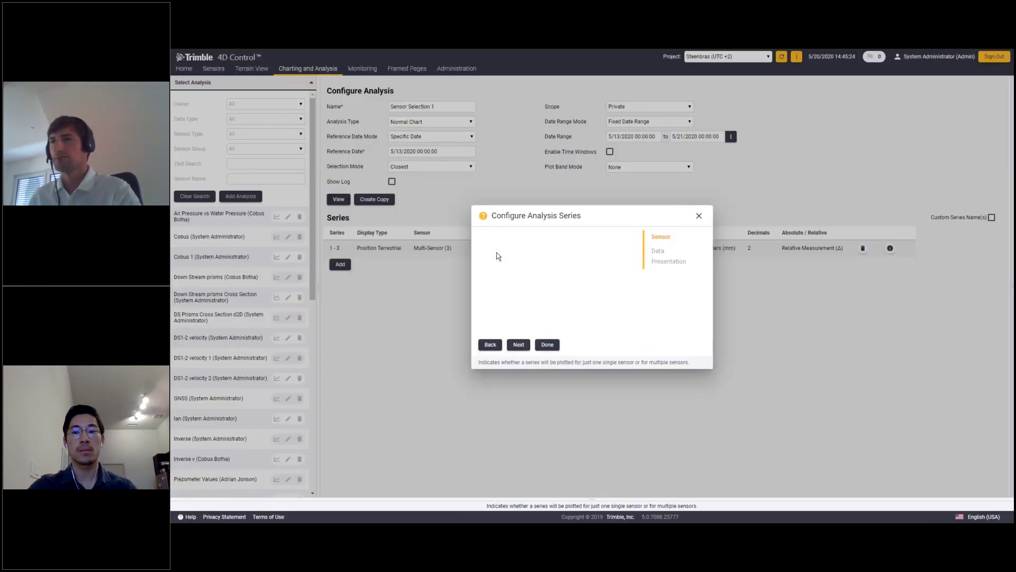
left_click(569, 217)
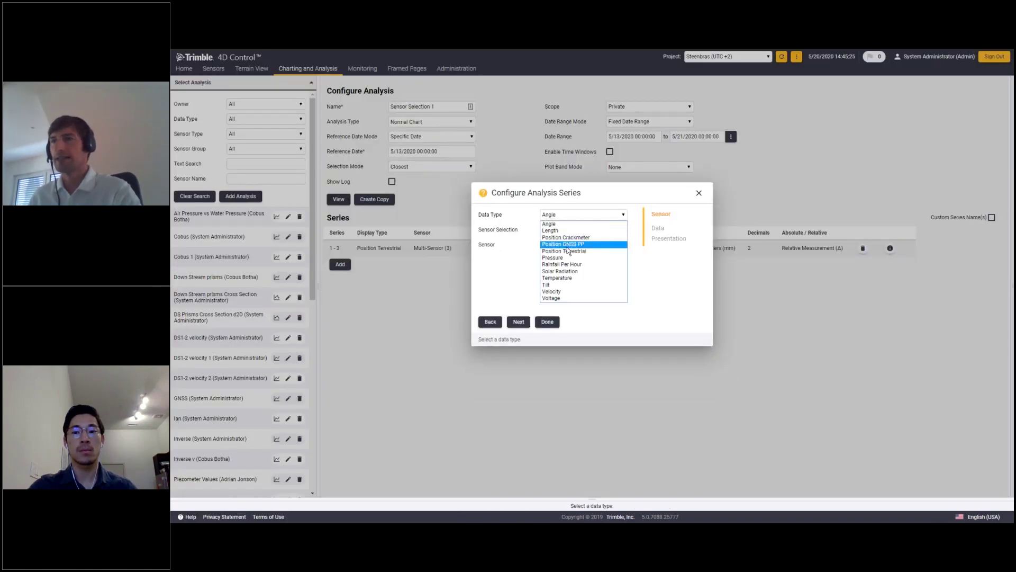
left_click(567, 278)
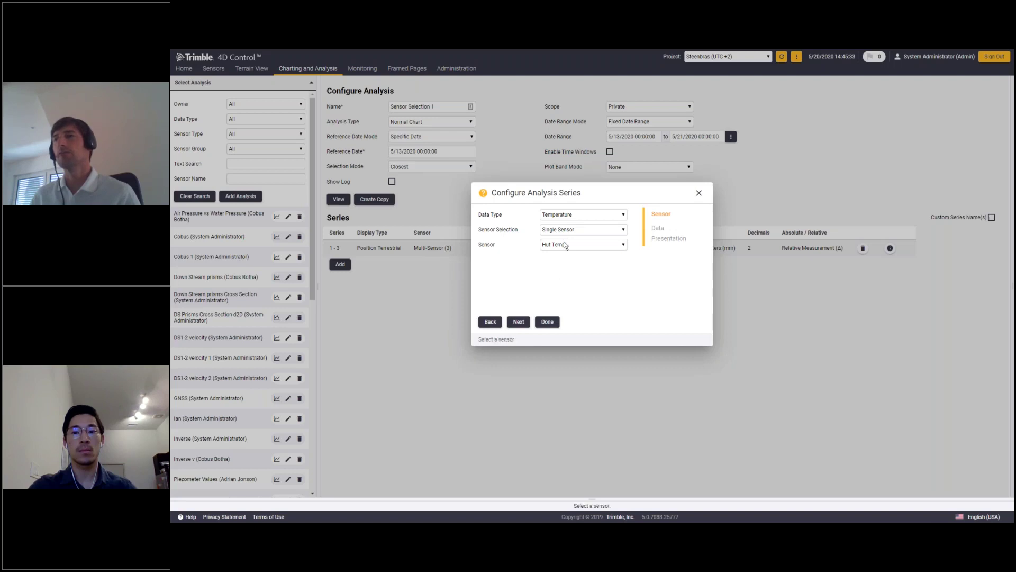
left_click(656, 231)
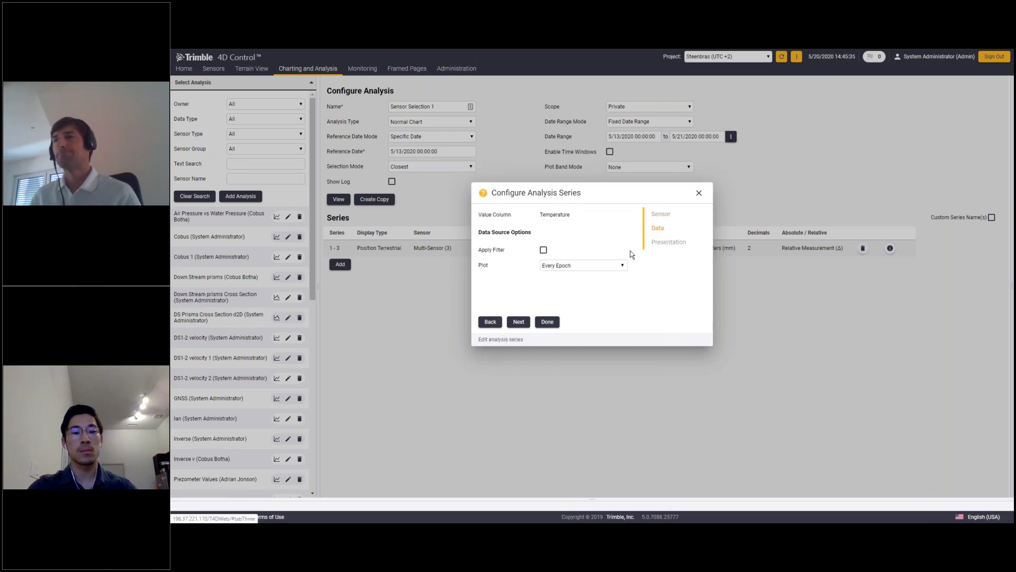
left_click(617, 265)
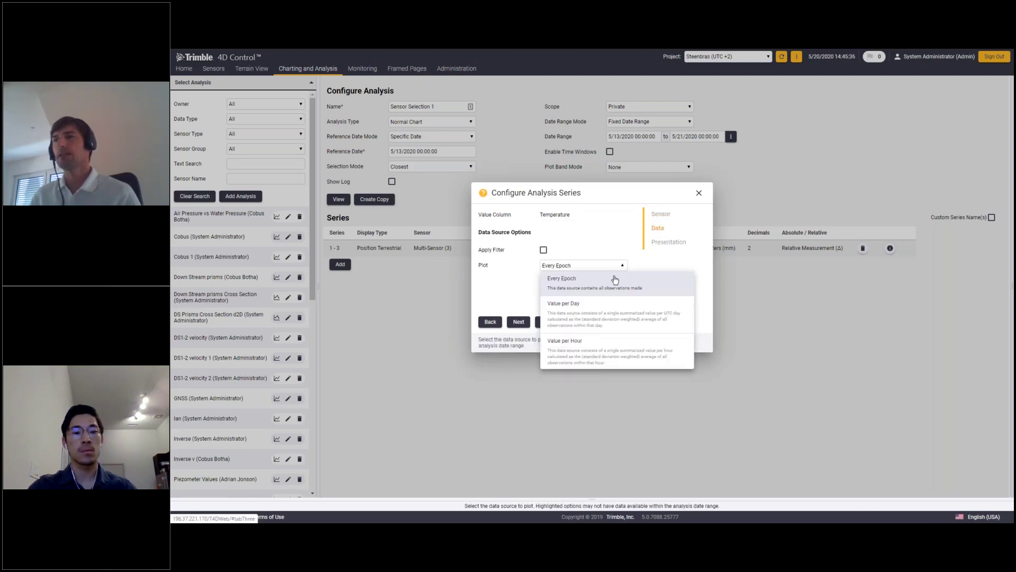
left_click(581, 354)
Step: Set the Hut Temp series colour to bright green (#16ed0e) and finish adding the series
left_click(660, 243)
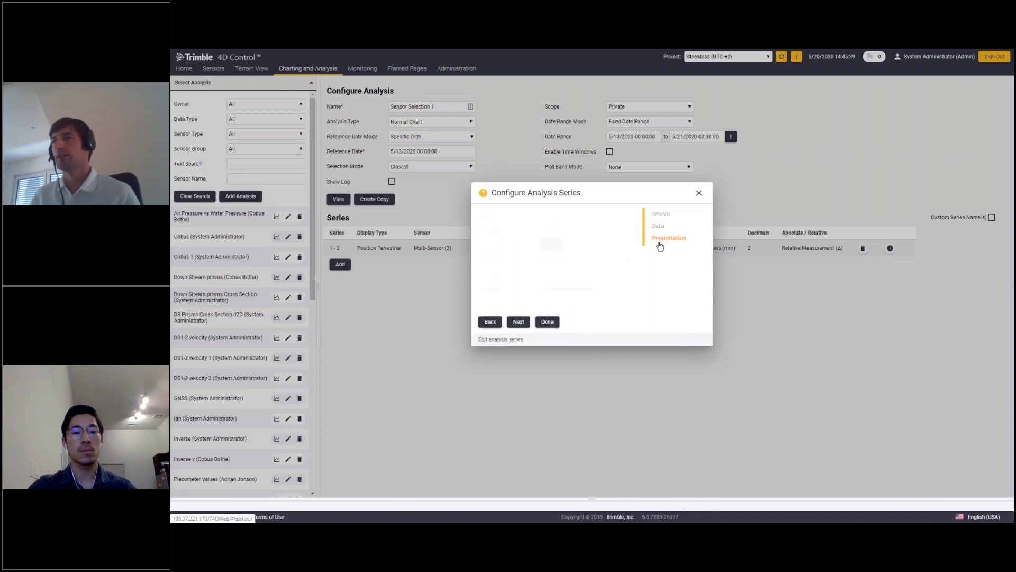
left_click(557, 247)
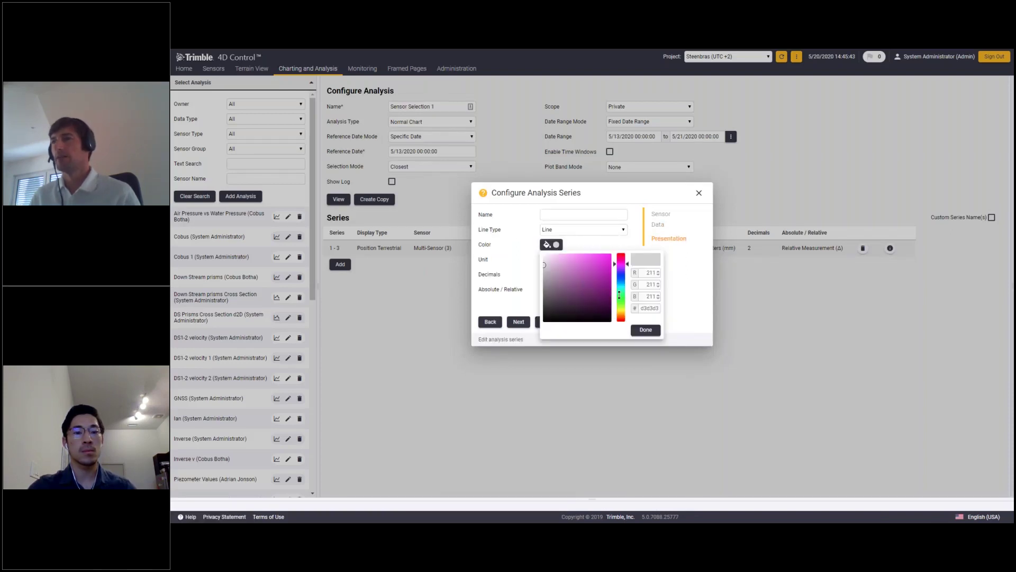
left_click(619, 299)
left_click(607, 258)
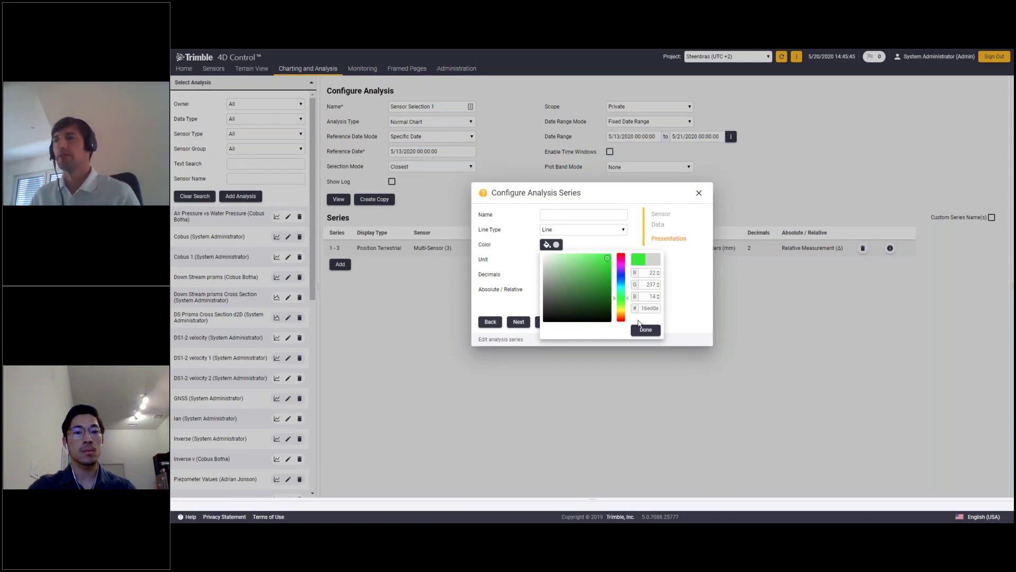
left_click(646, 330)
left_click(546, 322)
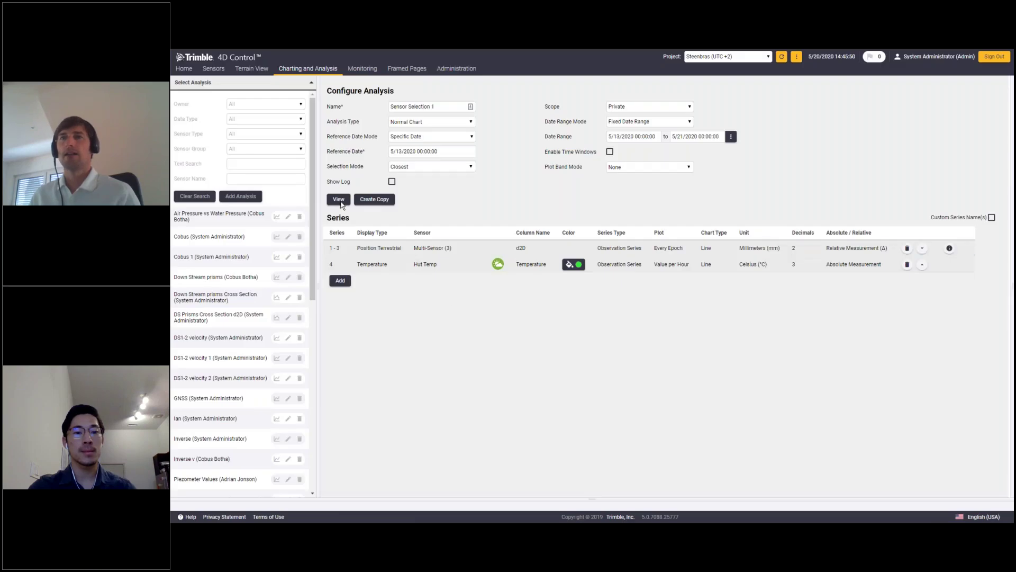
Step: View the analysis chart and hide the DS3 and DS4 displacement series to compare DS5 with Hut Temp
left_click(389, 201)
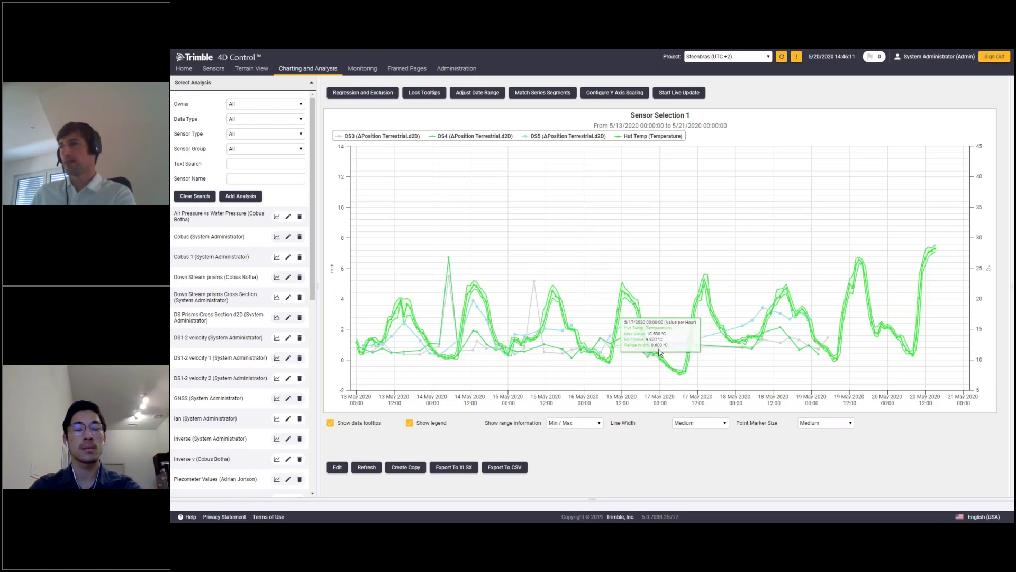
left_click(413, 136)
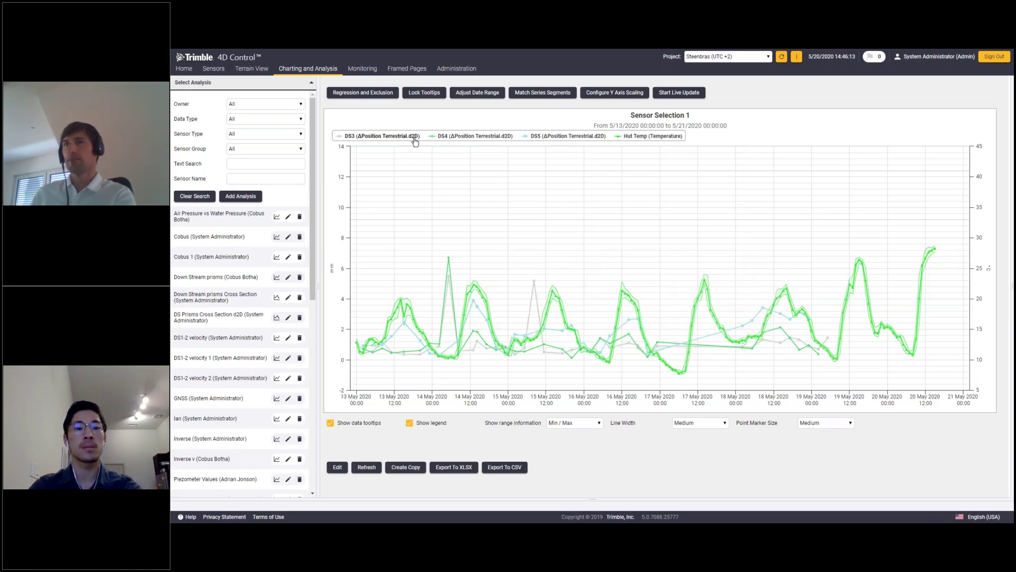
left_click(450, 136)
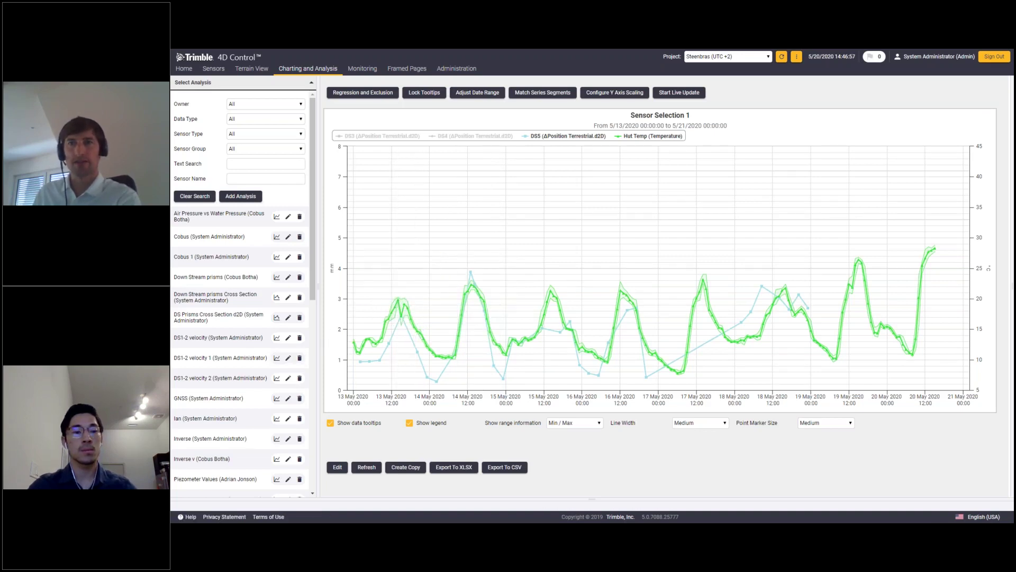
Step: Open the Down Stream prisms Cross Section analysis and pin its curves at 5/1/2020 01:54:12 and 4/22/2020 05:48:54
left_click(223, 299)
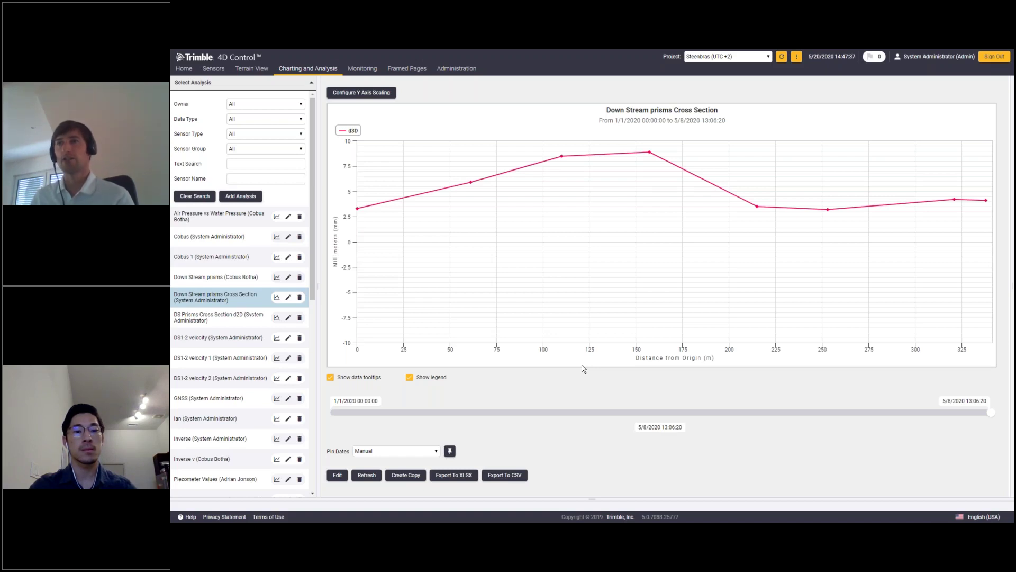
mouse_move(377, 224)
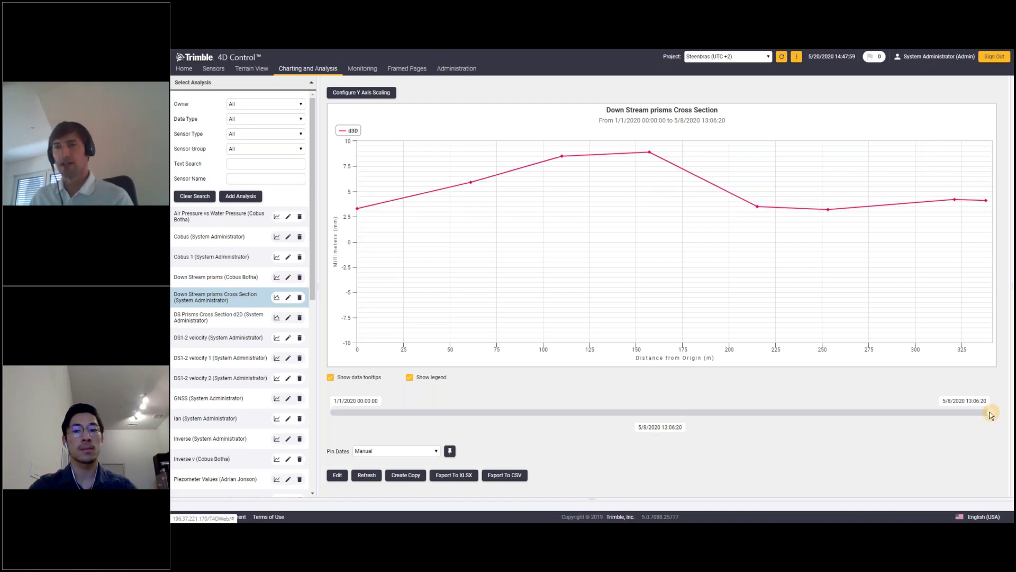
left_click_drag(992, 415, 951, 414)
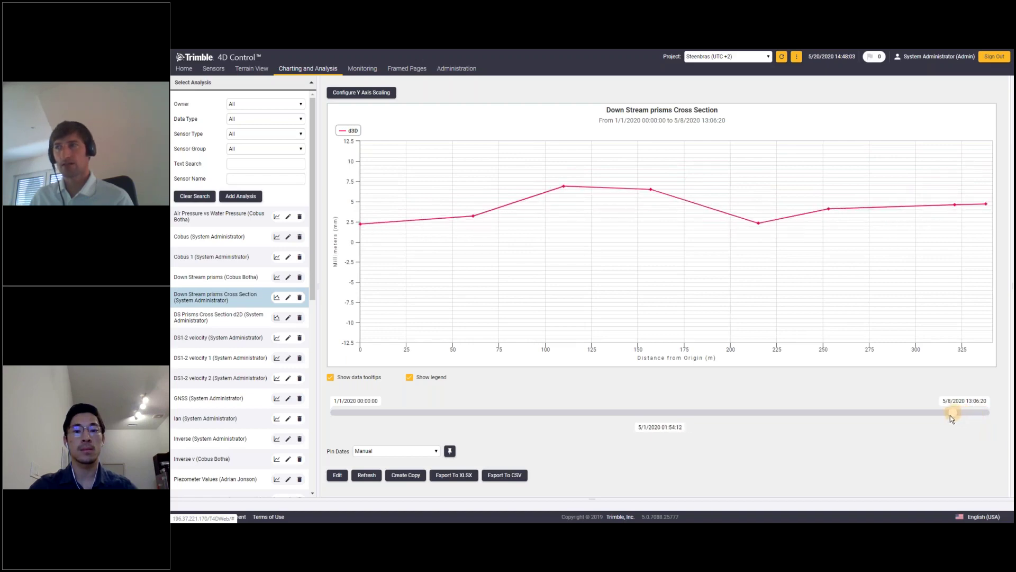
left_click(450, 452)
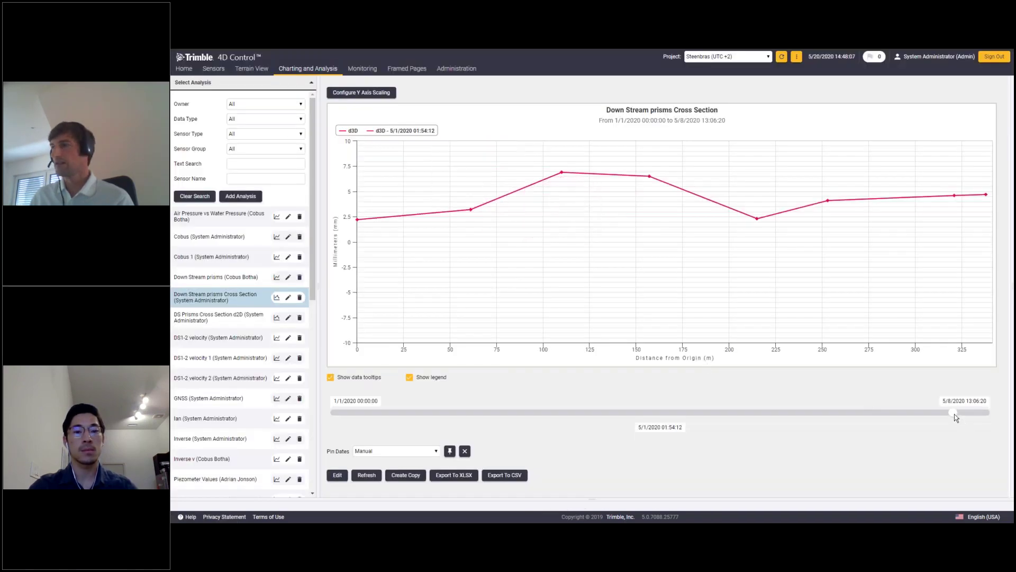
left_click_drag(954, 417, 906, 417)
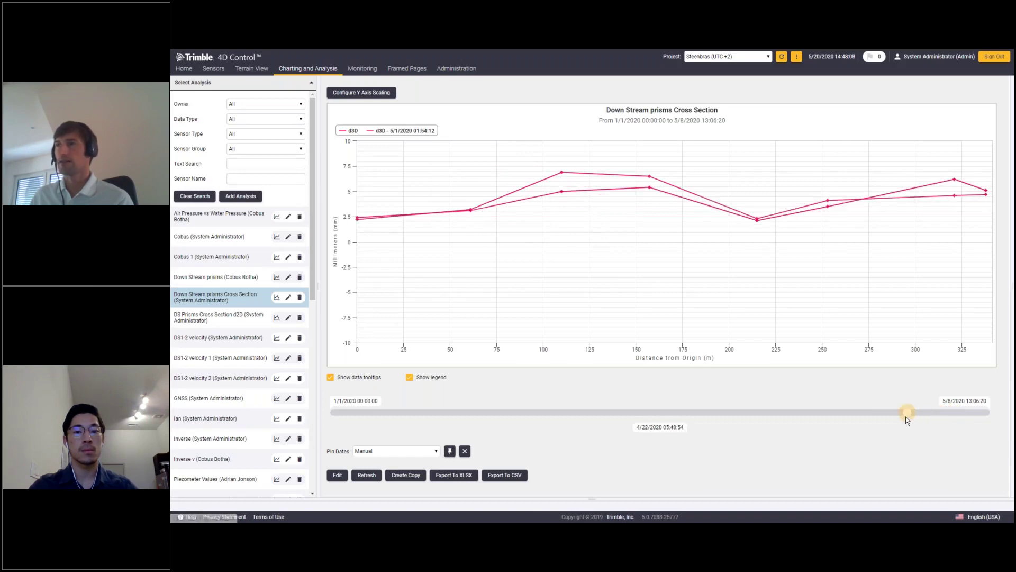
left_click(450, 453)
Step: Check the available Pin Dates intervals without changing the setting, and open the Scatter Plot page
left_click(436, 451)
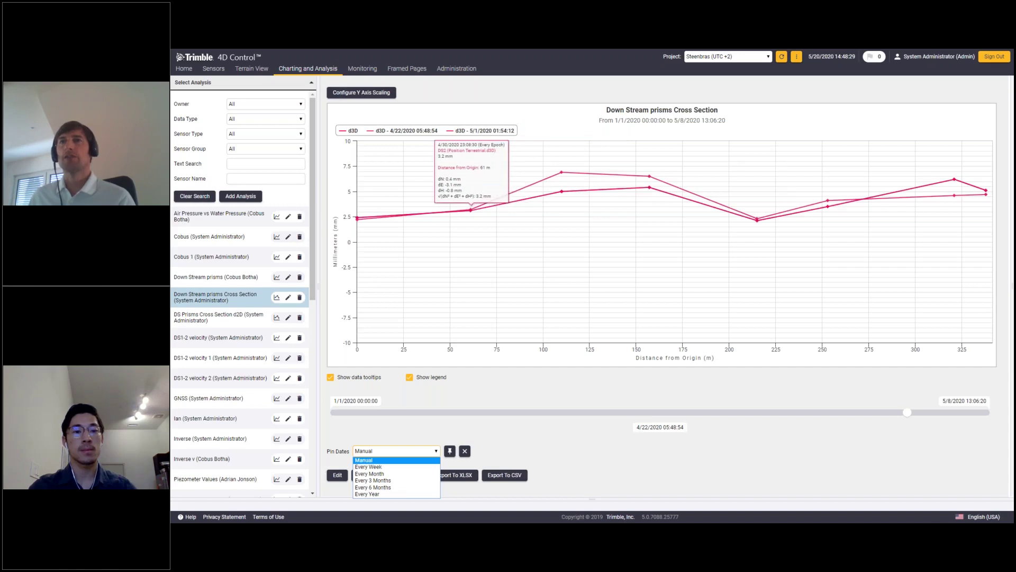
mouse_move(309, 89)
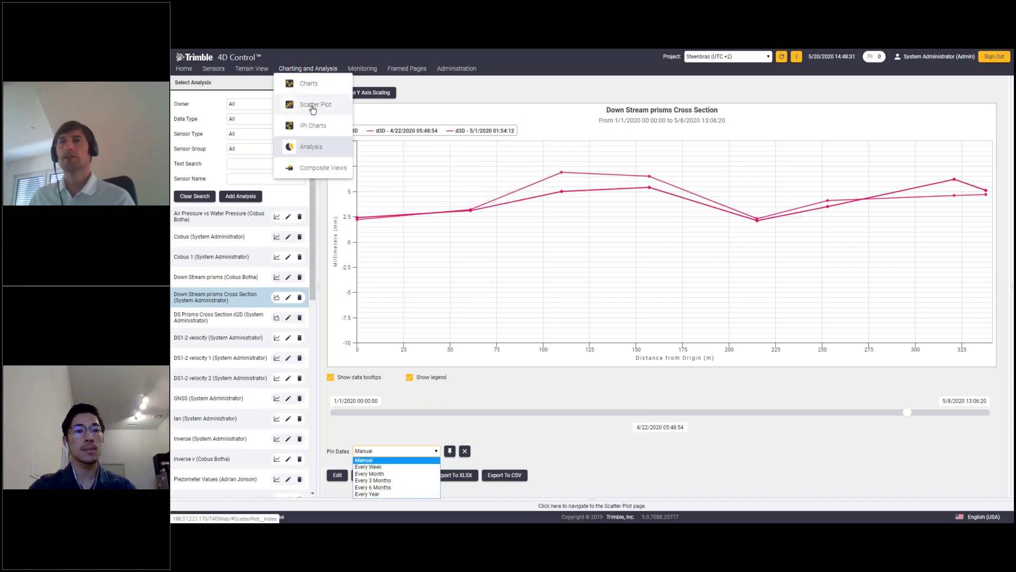
left_click(312, 106)
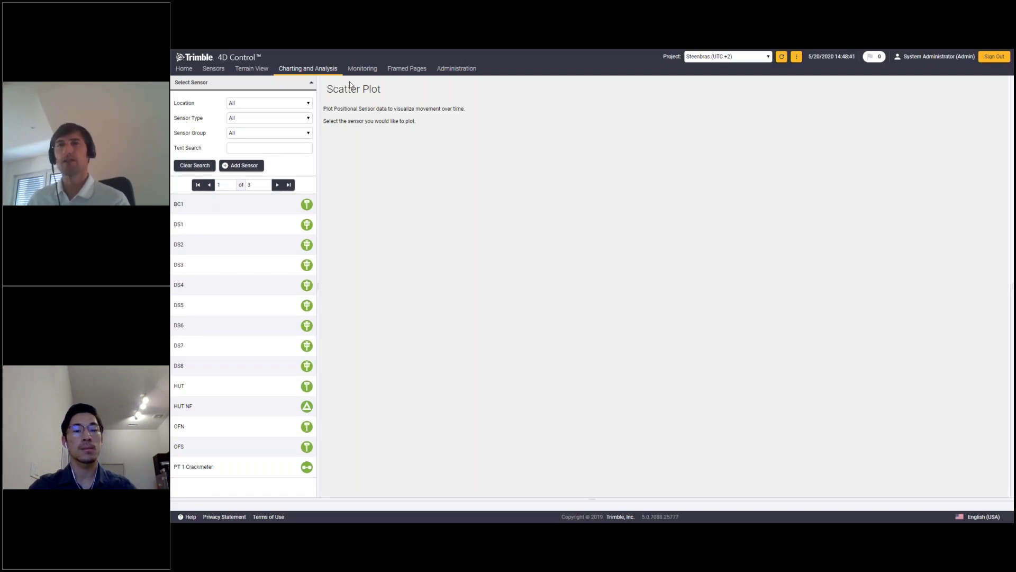
Step: Plot sensor DS1 and try Δd2D and ΔdW as the first chart's y-axis dimension
left_click(221, 232)
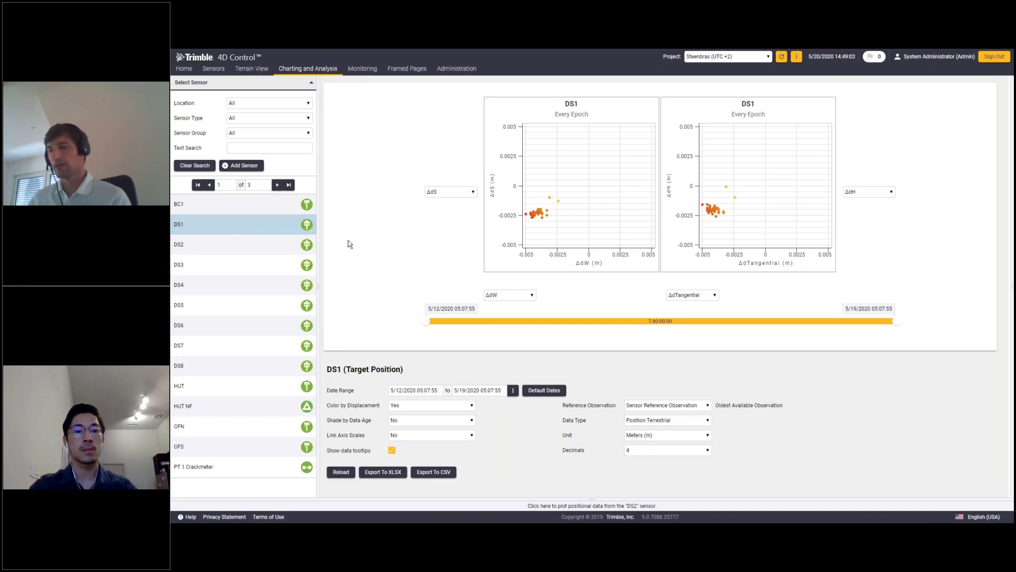
left_click(455, 194)
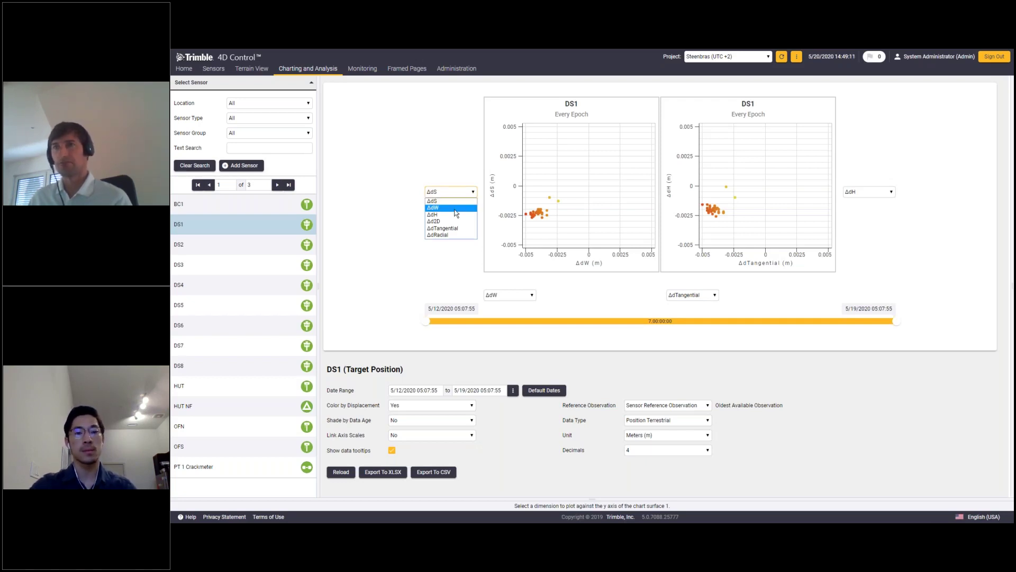
left_click(457, 222)
left_click(455, 193)
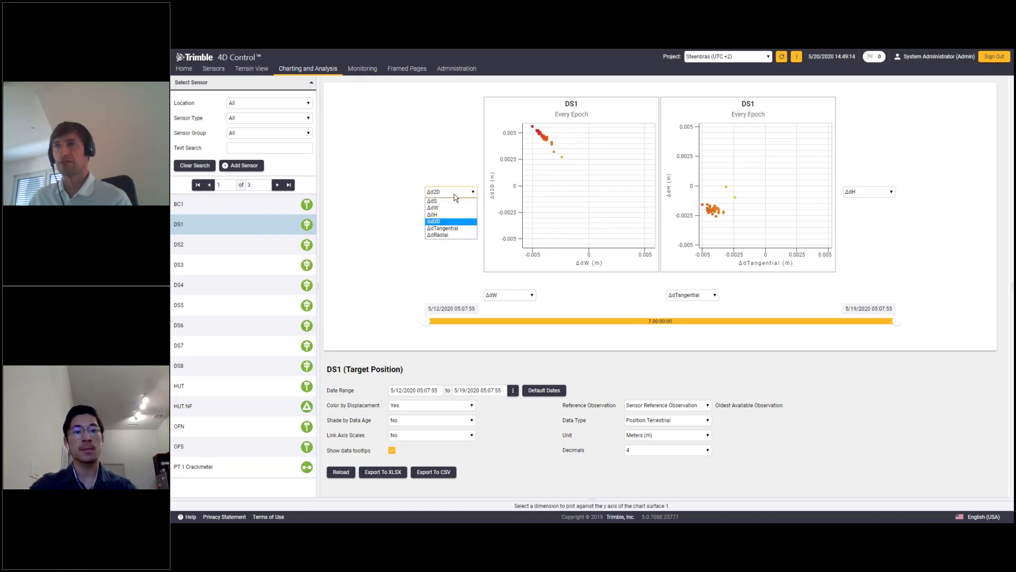
left_click(459, 207)
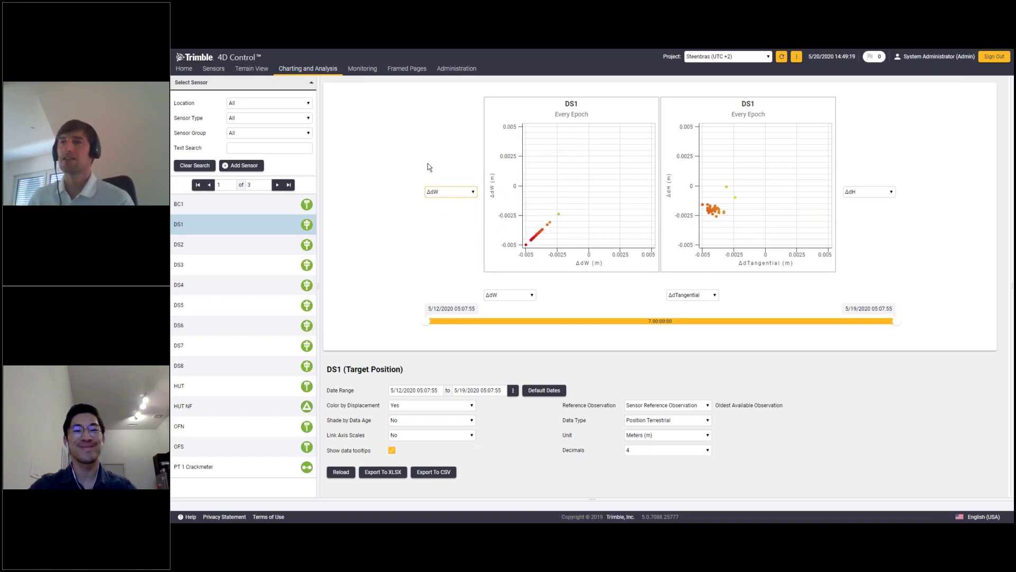
Step: Set the y-axis dimension of the first DS1 chart back to ΔdS
left_click(440, 191)
left_click(460, 256)
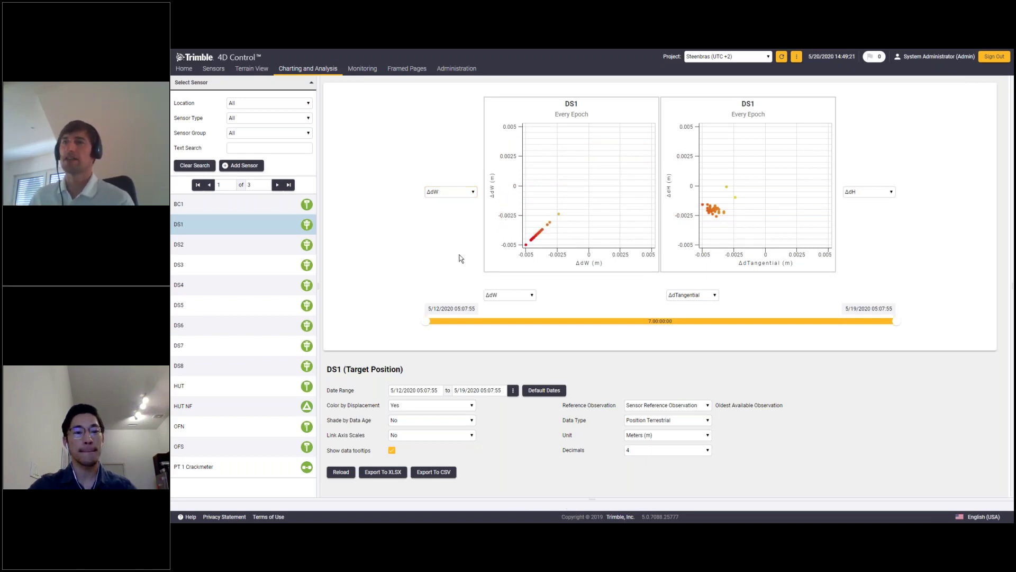
left_click(448, 193)
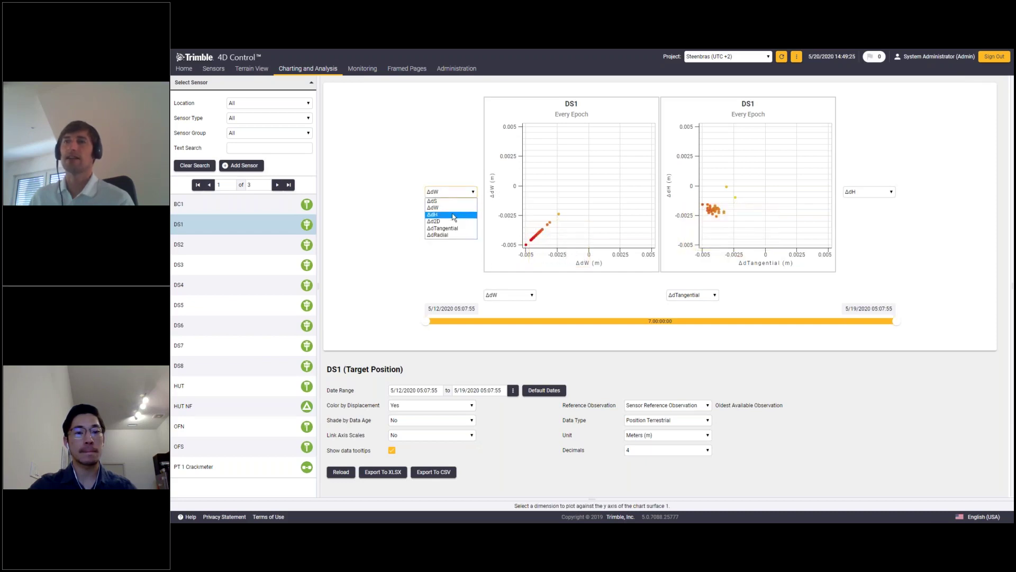
left_click(454, 204)
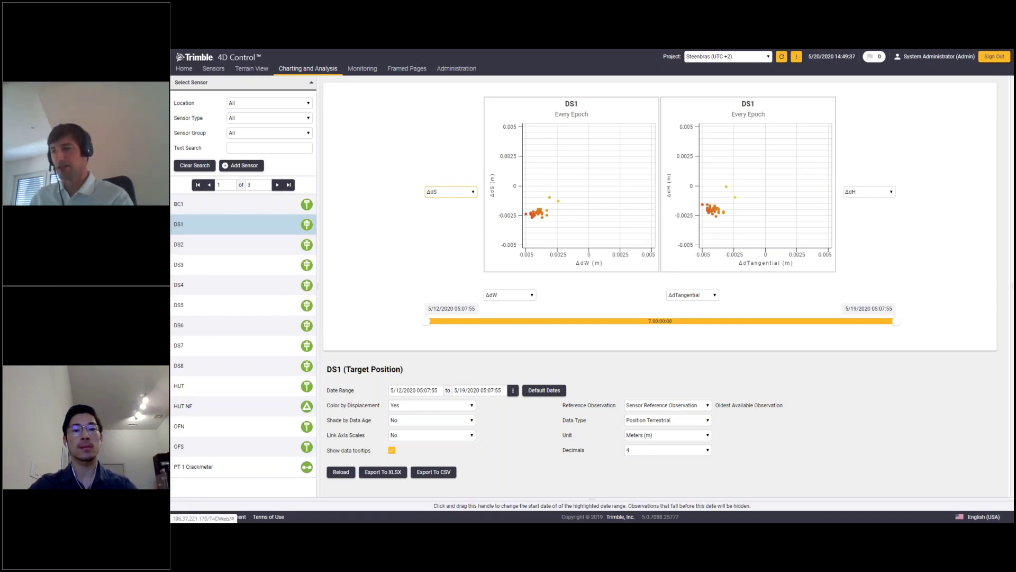
Step: Narrow the highlighted DS1 date range and shift it to span 5/13/2020 07:25:51 to 5/16/2020 09:24:04
left_click_drag(426, 321, 649, 321)
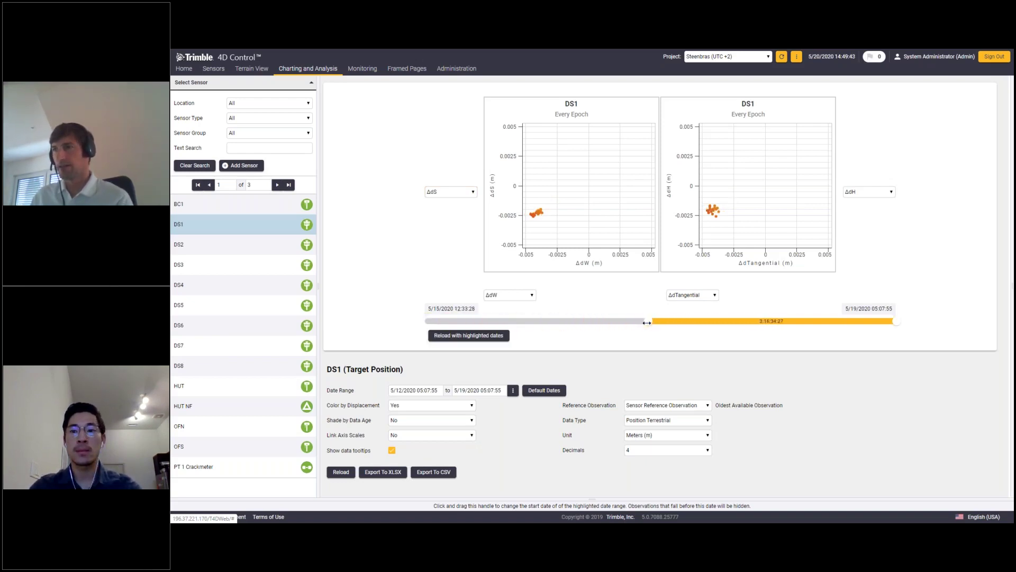
left_click_drag(896, 322, 850, 321)
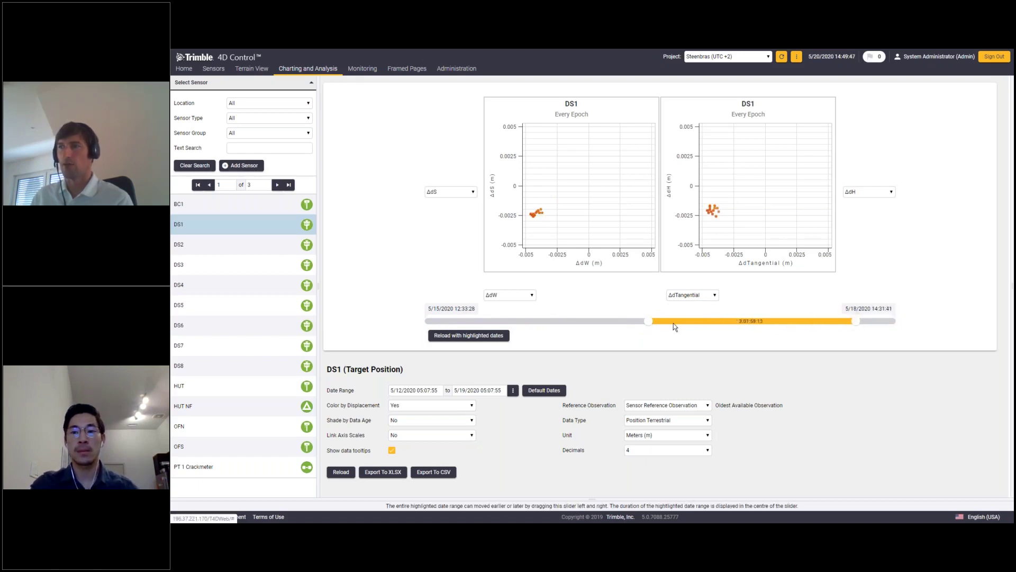
left_click_drag(665, 322, 591, 315)
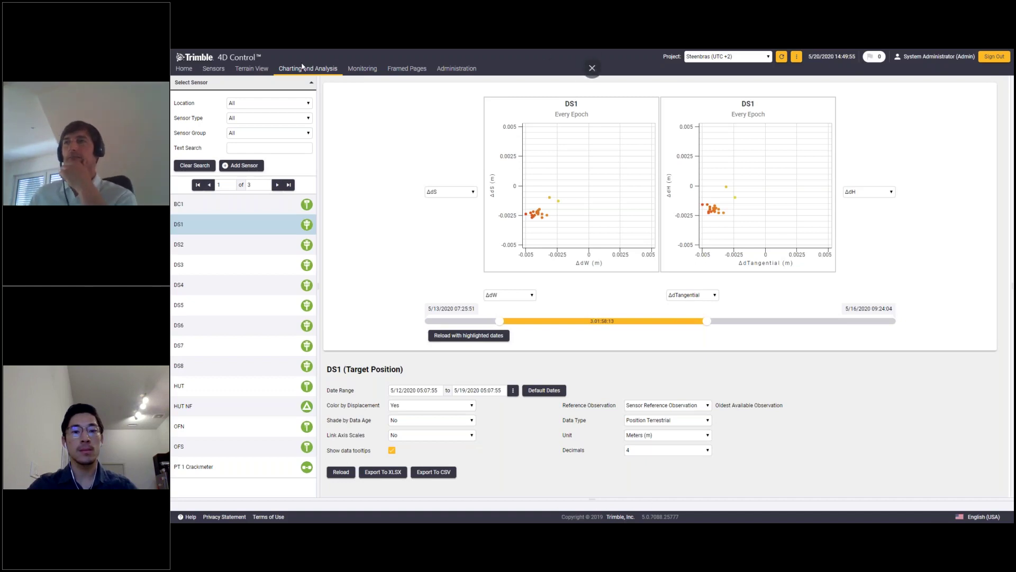
Step: Open the GNSS composite view with its BC1 receiver chart, alarm summary and sensor image
mouse_move(320, 69)
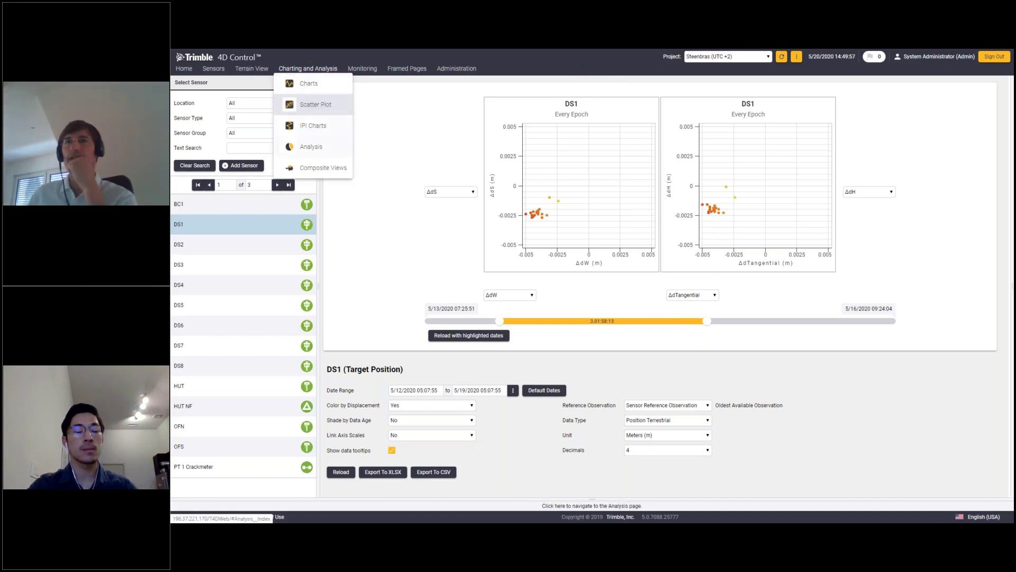
left_click(319, 168)
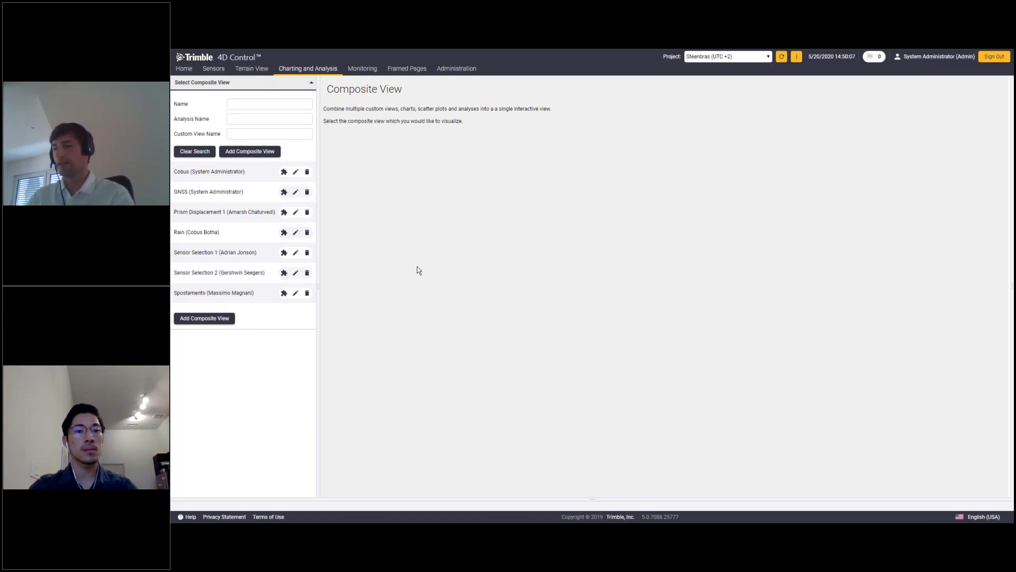
left_click(183, 192)
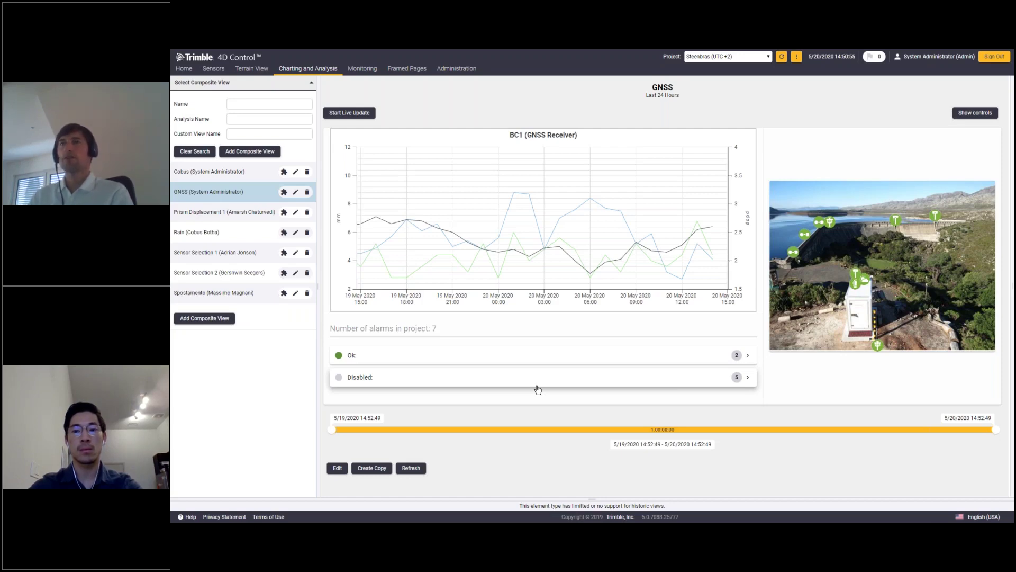
Step: Open a blank new user form in the account settings and check which roles can be assigned
mouse_move(374, 71)
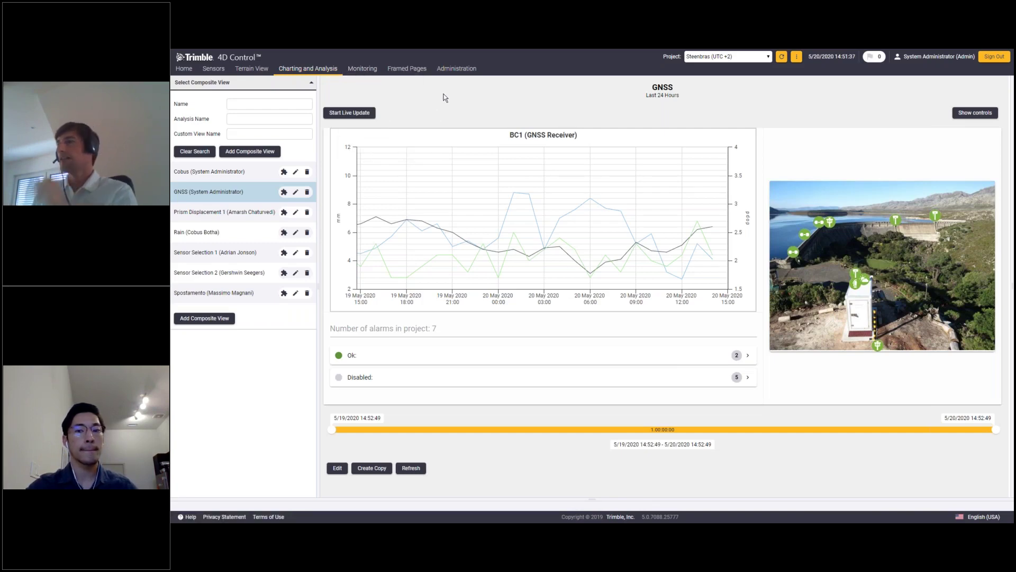
mouse_move(469, 73)
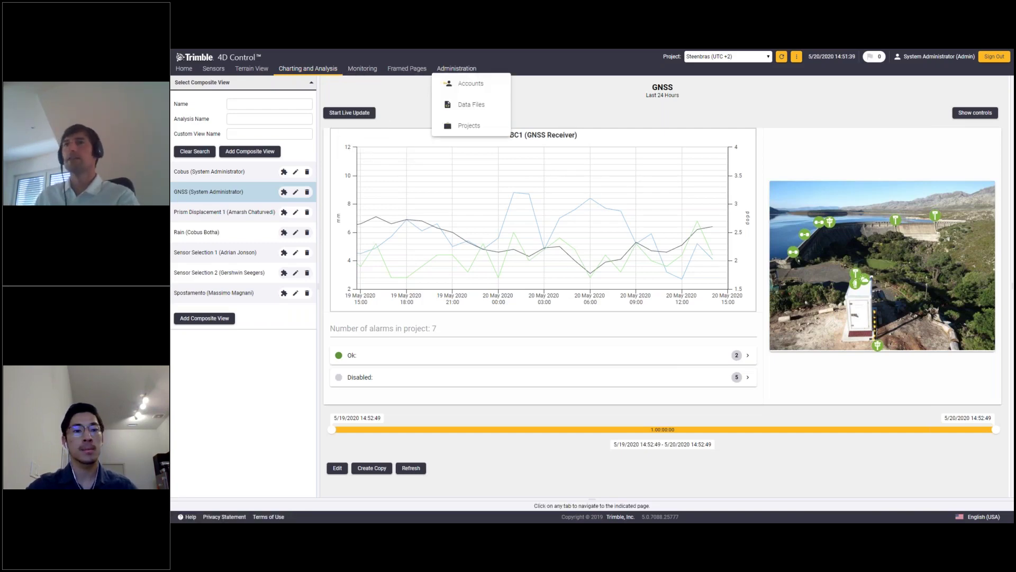
left_click(469, 85)
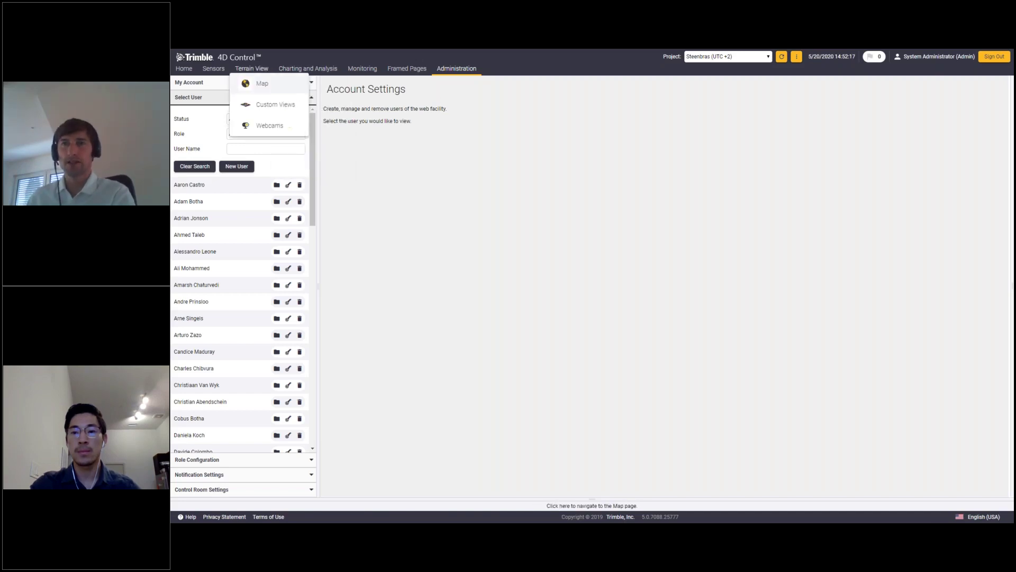
left_click(237, 167)
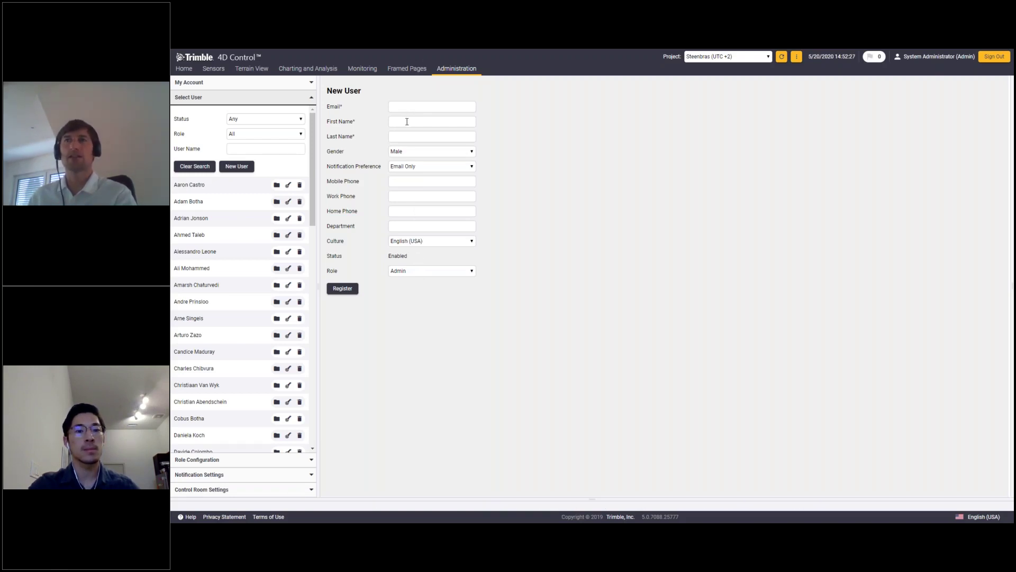
left_click(421, 272)
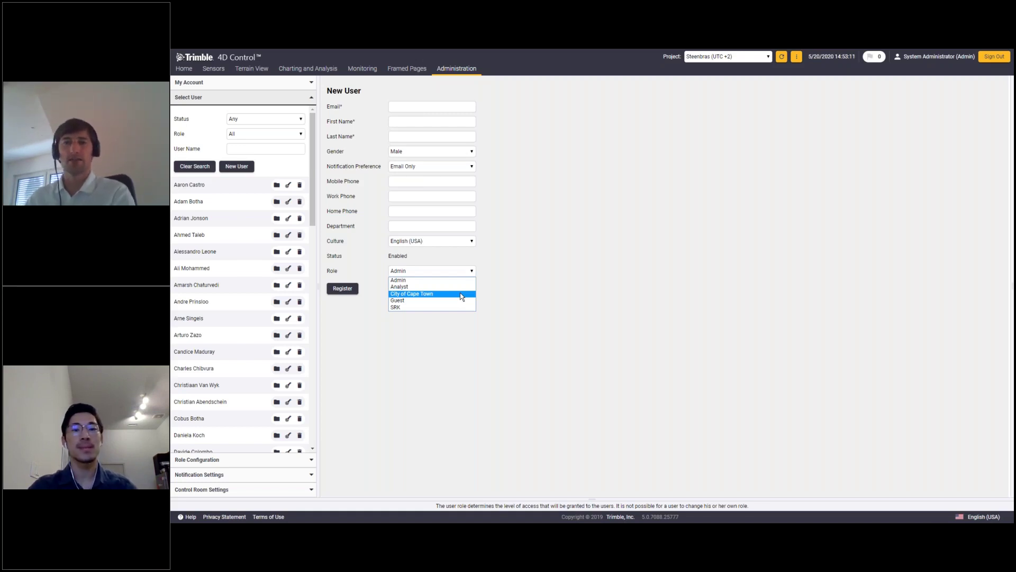
Step: Add a user role named webinar and review its list of page permissions
left_click(235, 460)
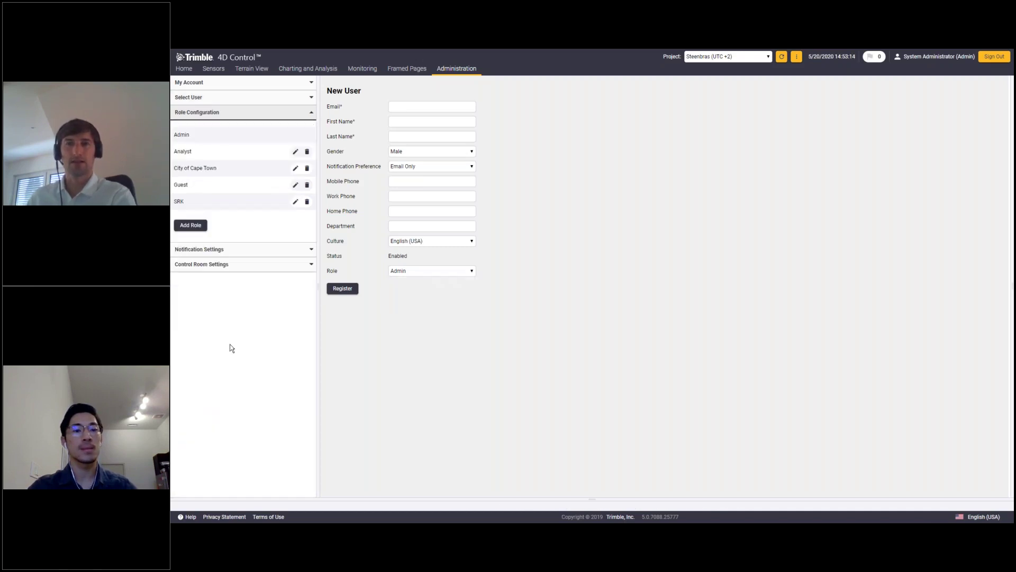
left_click(201, 226)
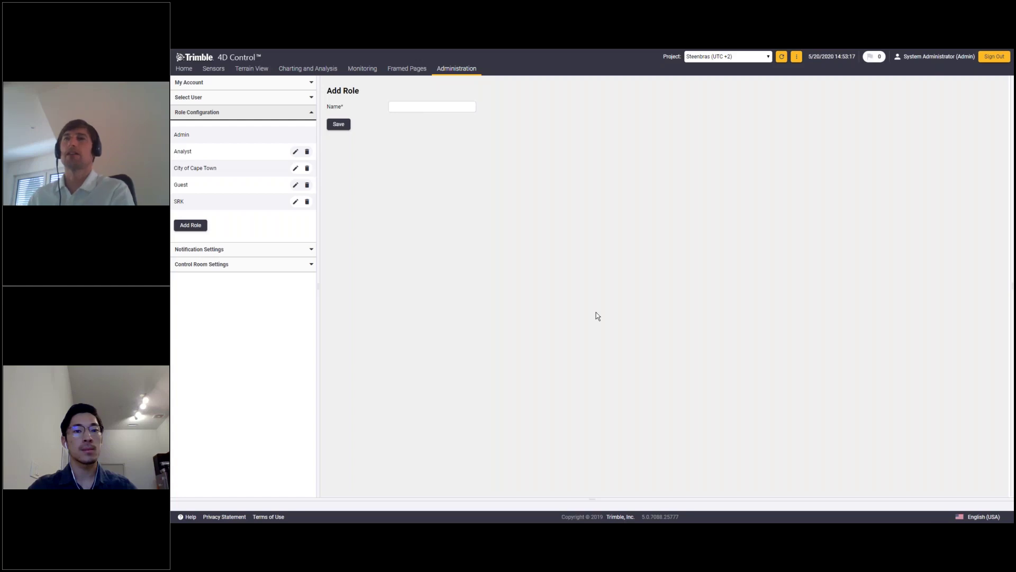
left_click(441, 105)
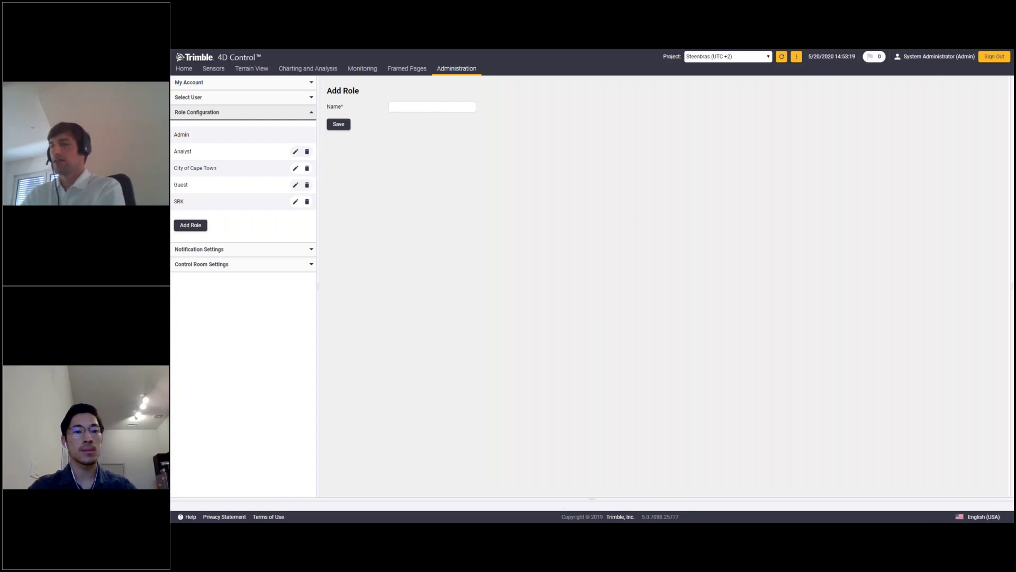
type("webinar")
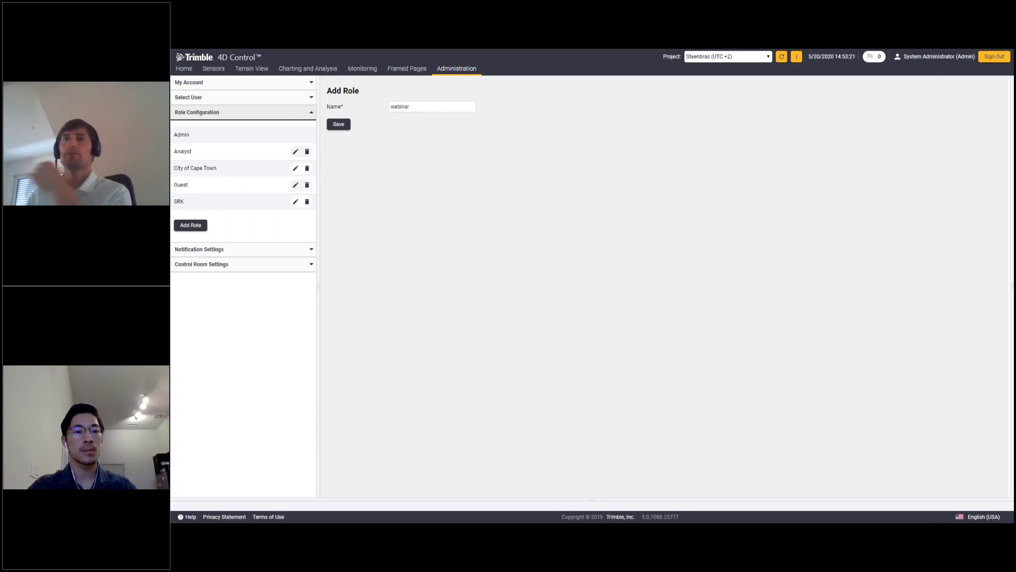
left_click(339, 124)
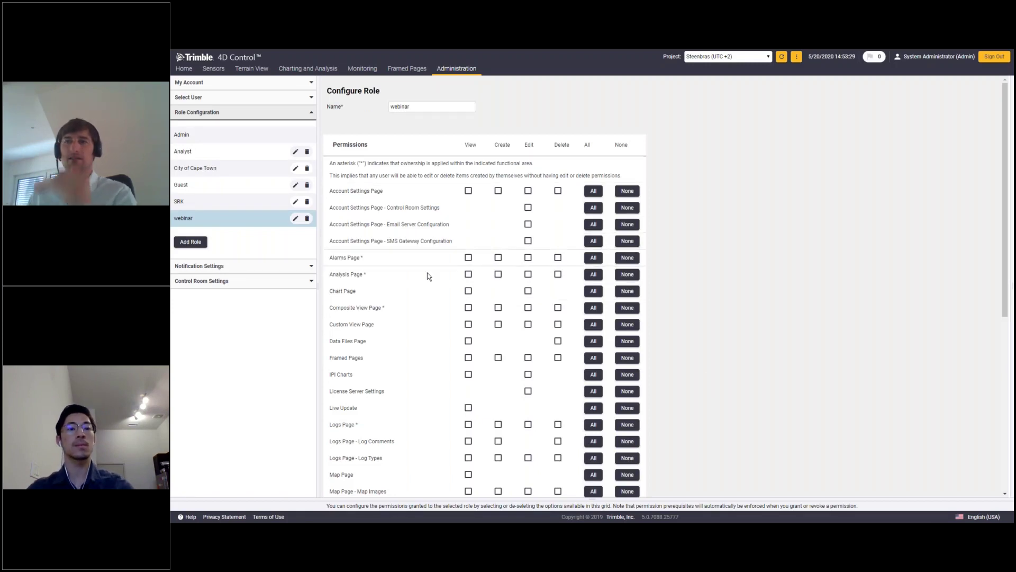
scroll(429, 278, "down", 2)
scroll(432, 283, "down", 6)
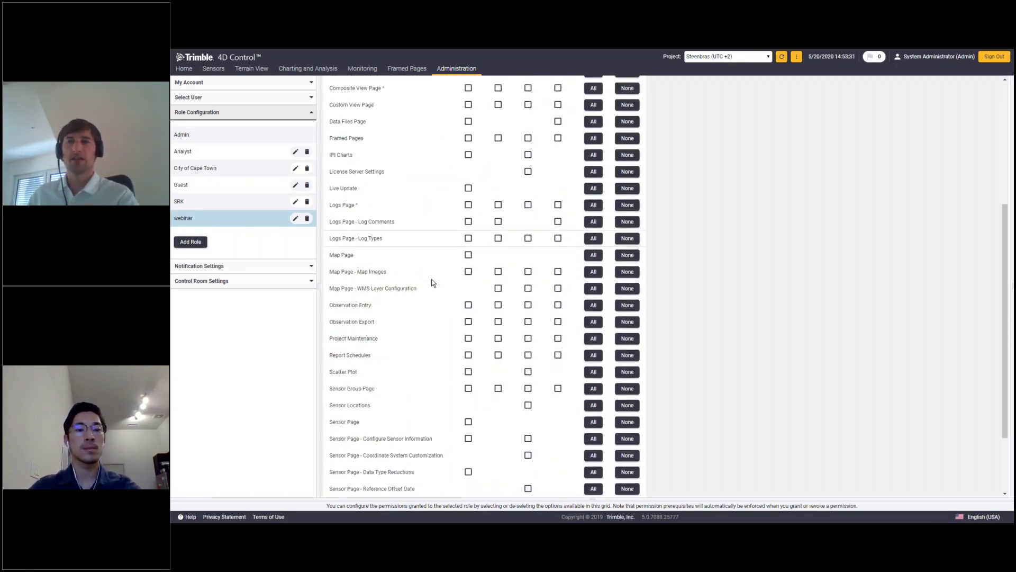
scroll(414, 186, "up", 8)
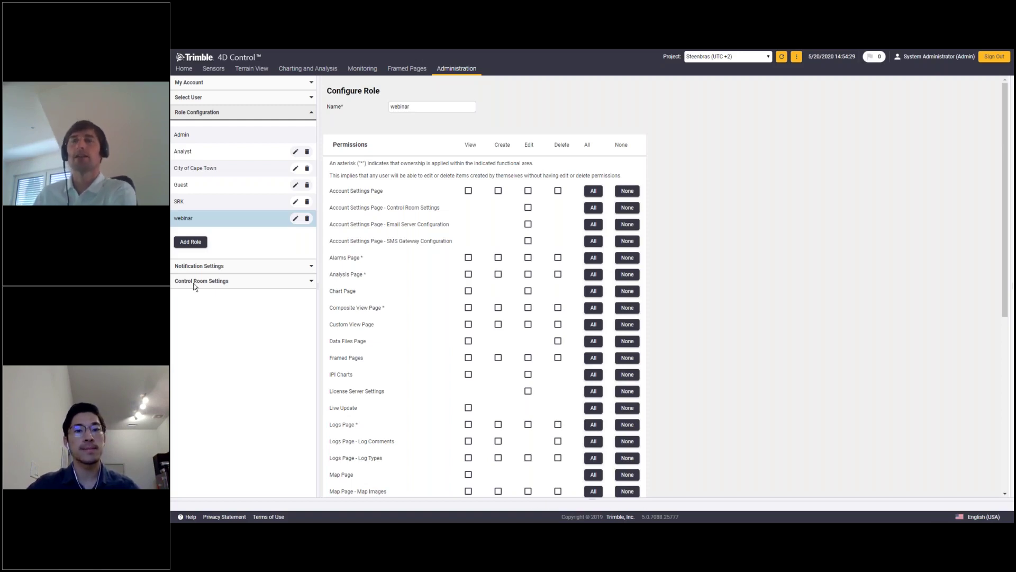
Step: View the Steenbras Dam Wall webcam page and open the HUT View custom view with its sensor icons
mouse_move(259, 77)
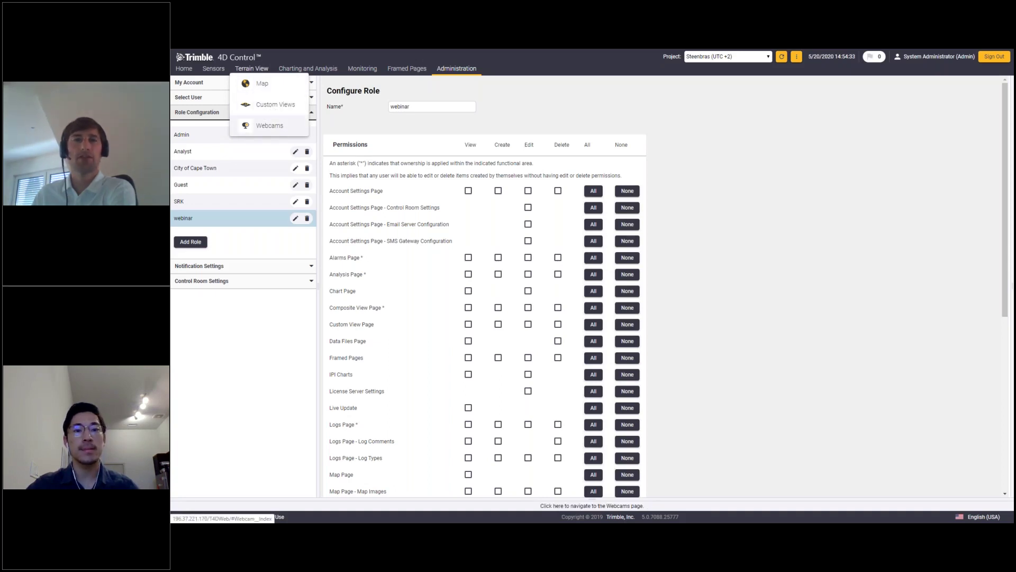
left_click(266, 127)
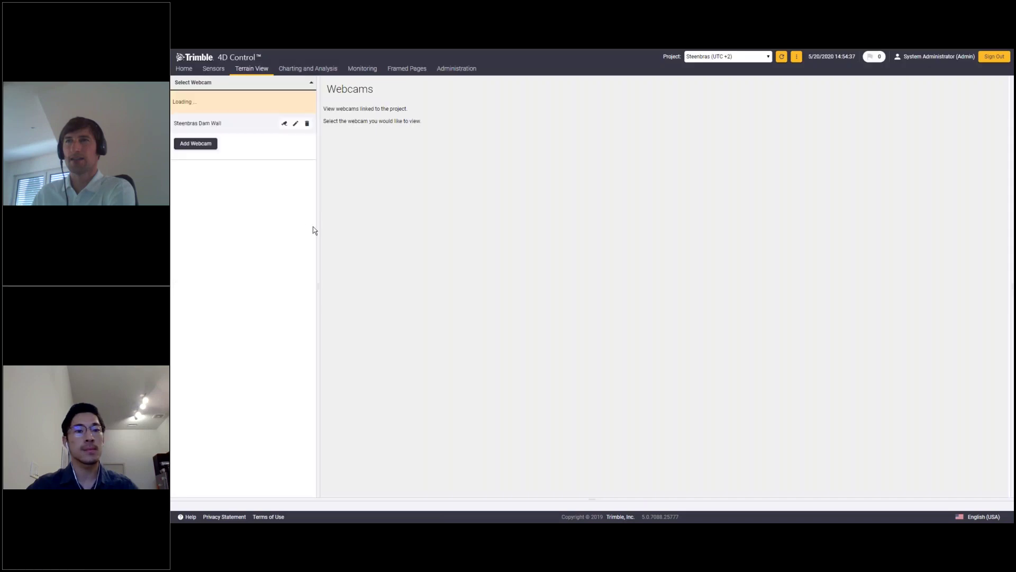
left_click(207, 118)
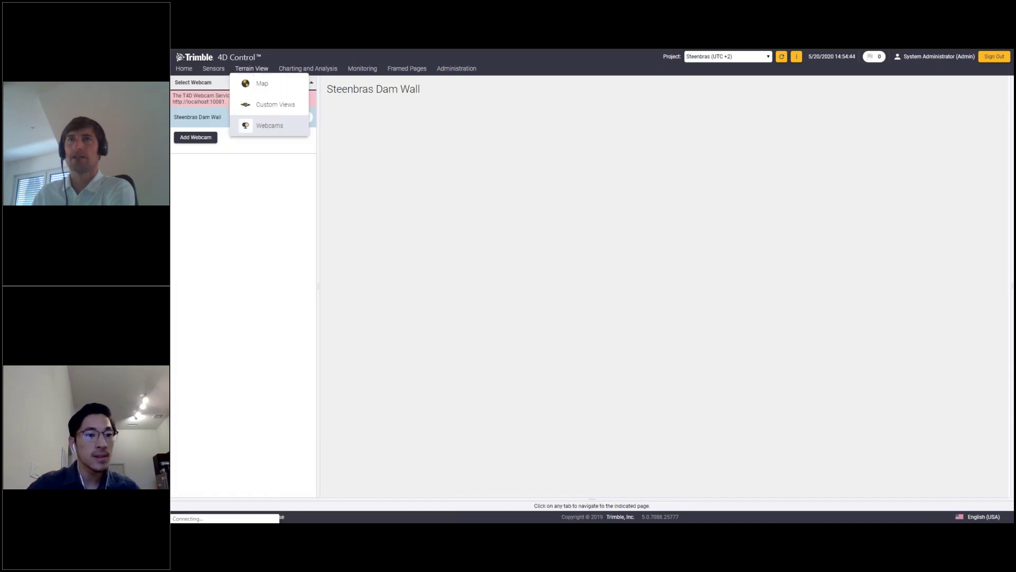
left_click(267, 106)
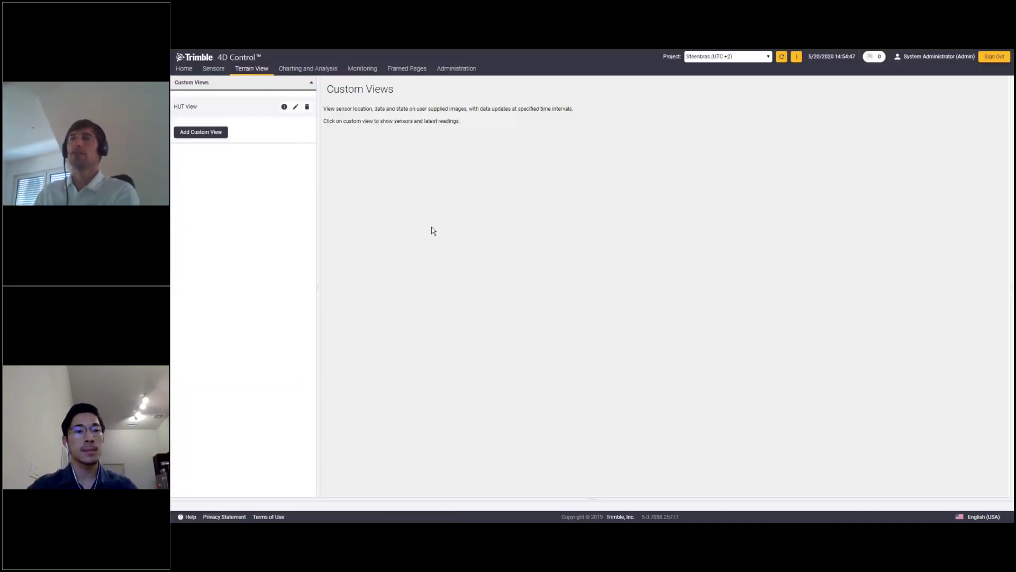
left_click(185, 107)
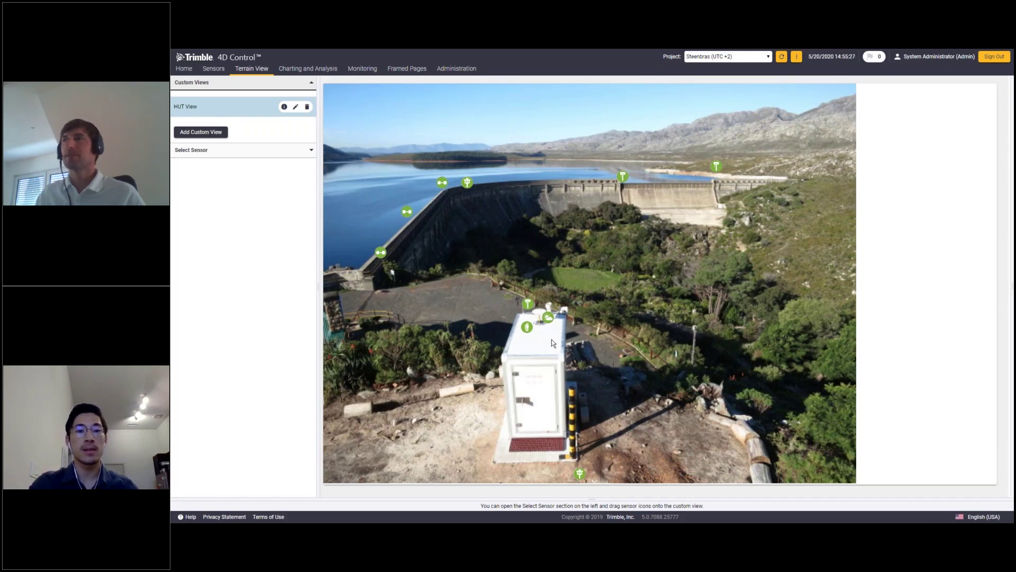
Step: Open the project management listing from the Westminster Demo Site, dismissing the pop-up blocker notice and retrying
mouse_move(596, 50)
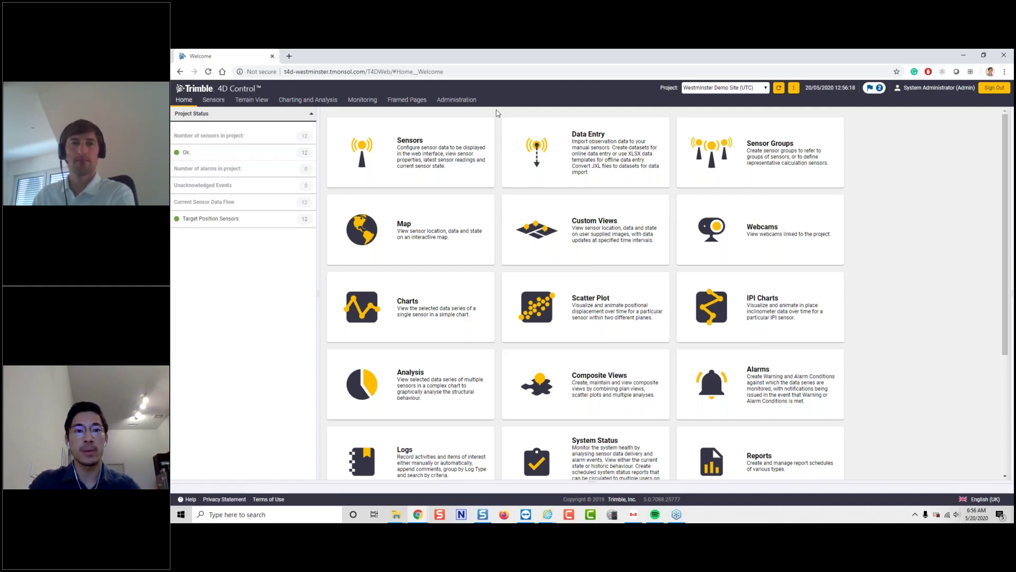
mouse_move(466, 101)
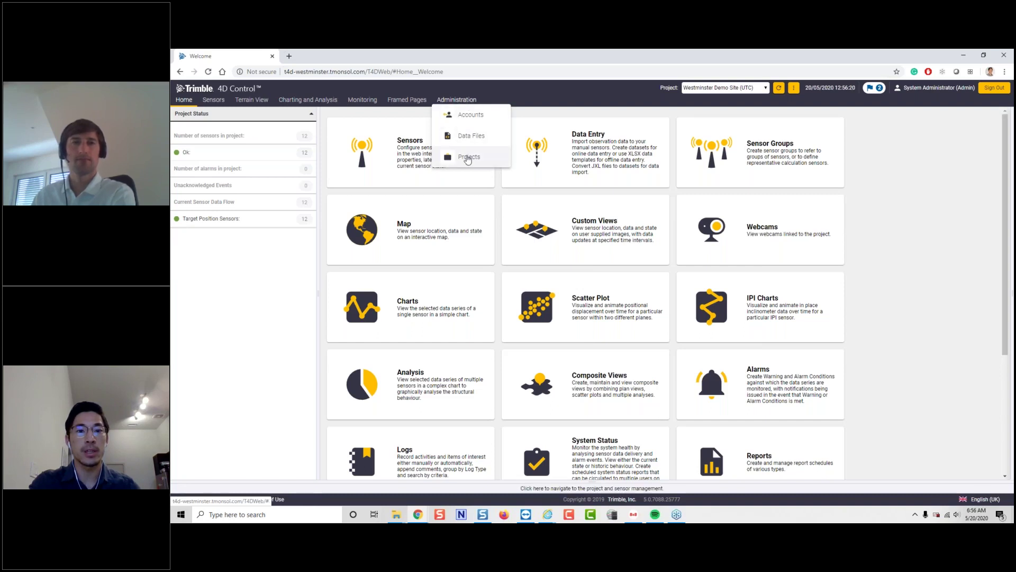
left_click(467, 158)
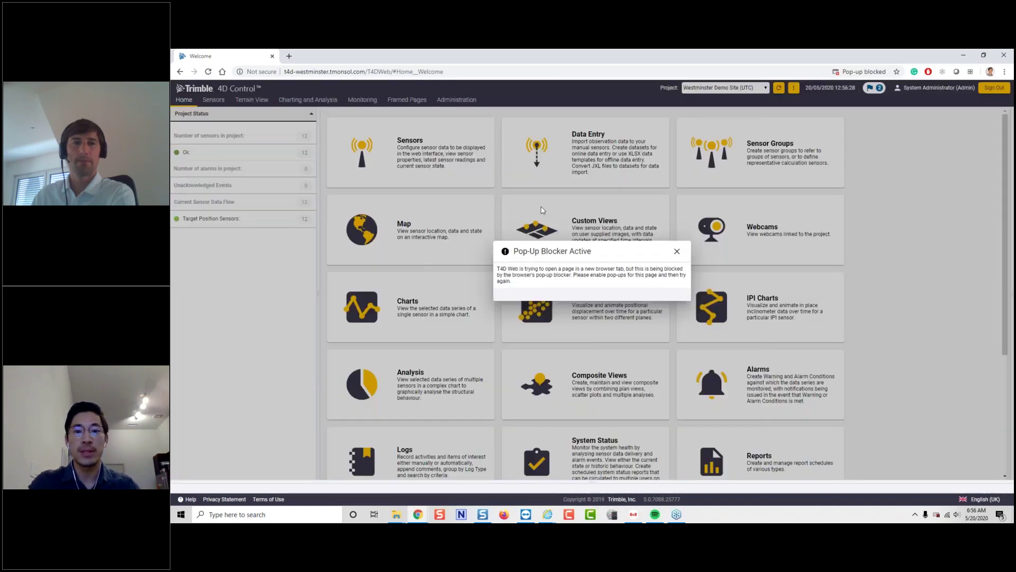
left_click(677, 251)
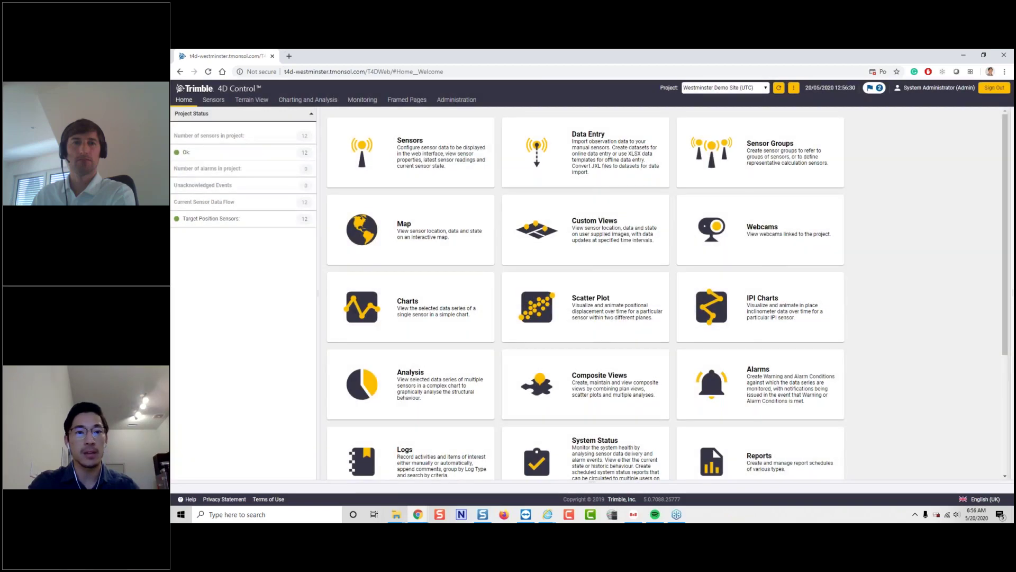
mouse_move(457, 100)
left_click(468, 157)
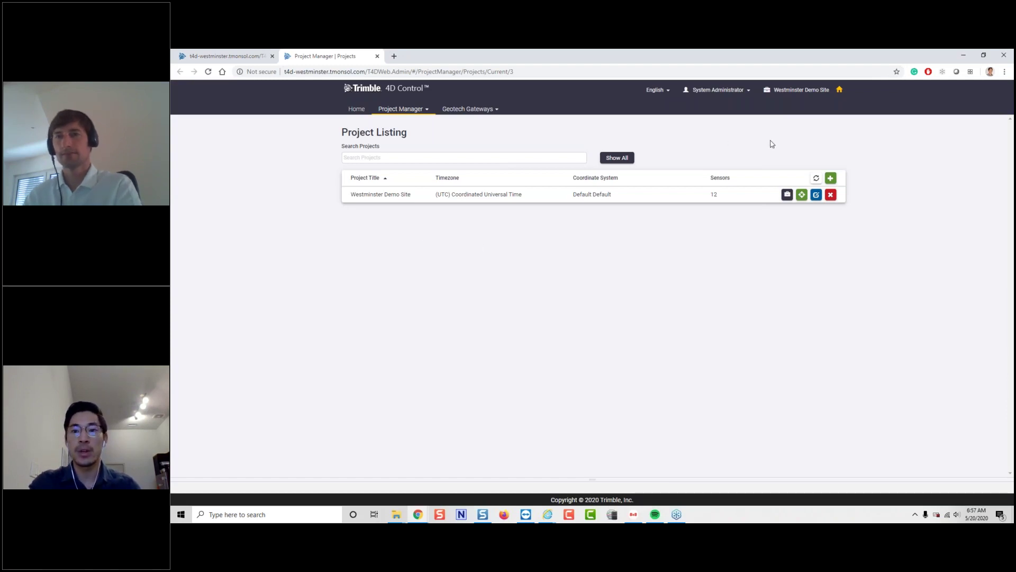
Step: Create a project titled Webinar Demo, keeping the Coordinated Universal Time timezone and the default unit preferences, and save it
left_click(830, 180)
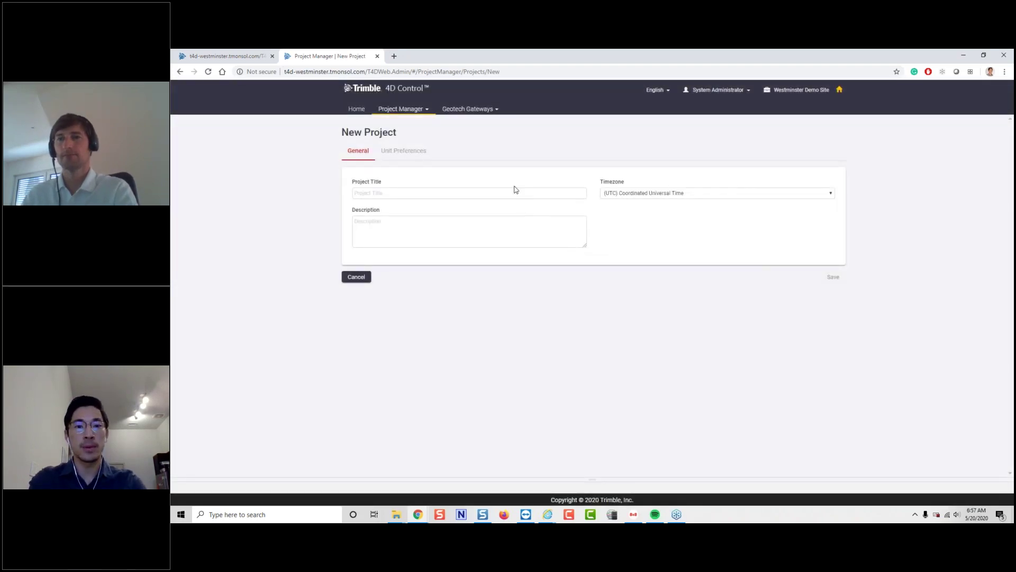
left_click(514, 190)
type("Webin")
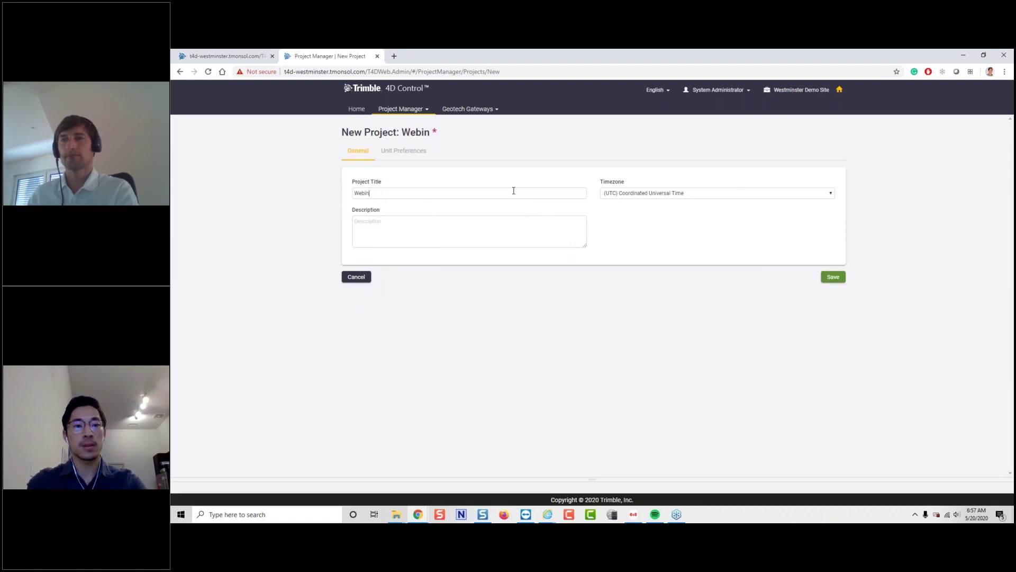
type("ar Demo")
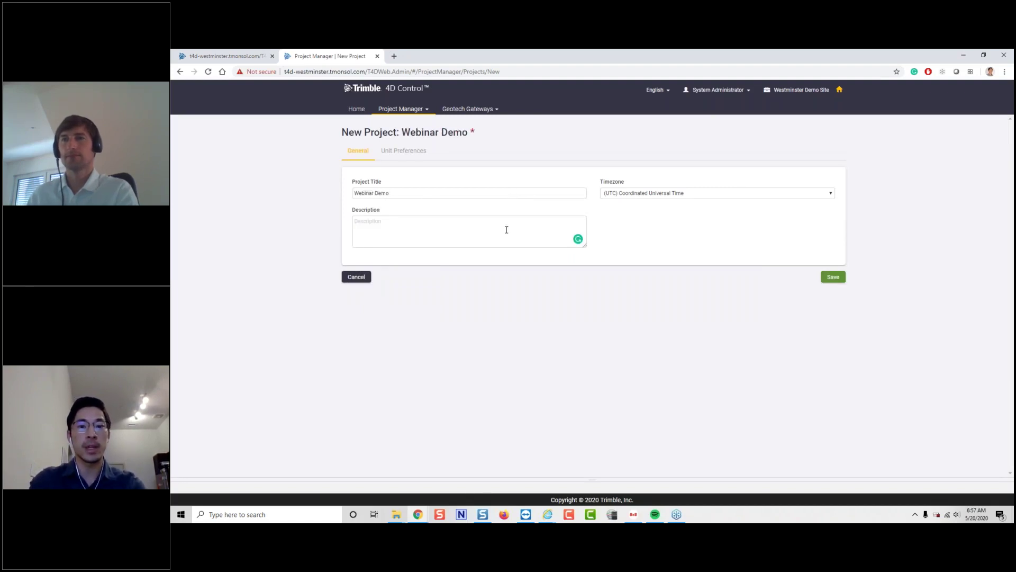
left_click(694, 195)
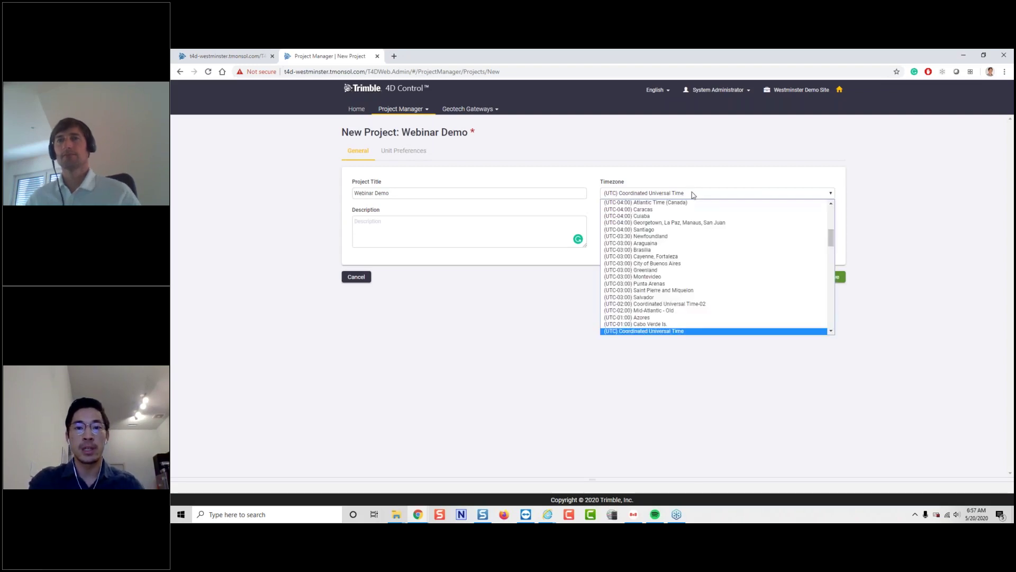
left_click(694, 195)
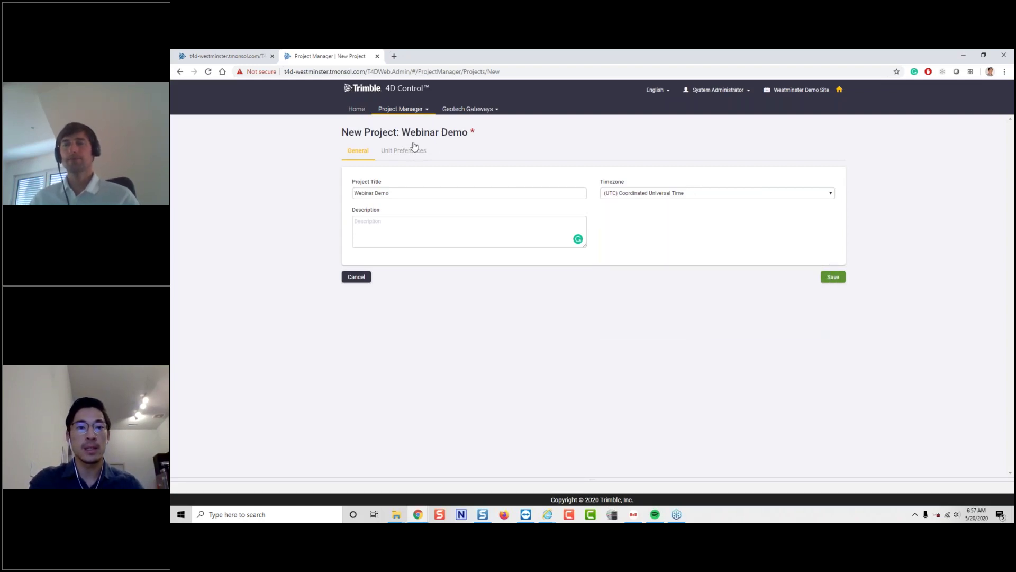
left_click(409, 151)
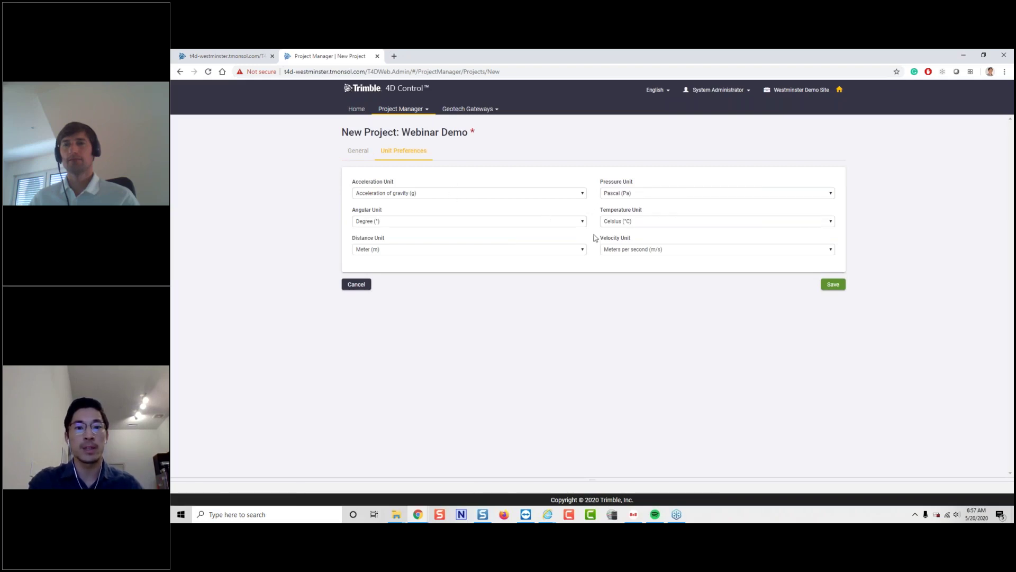
left_click(834, 285)
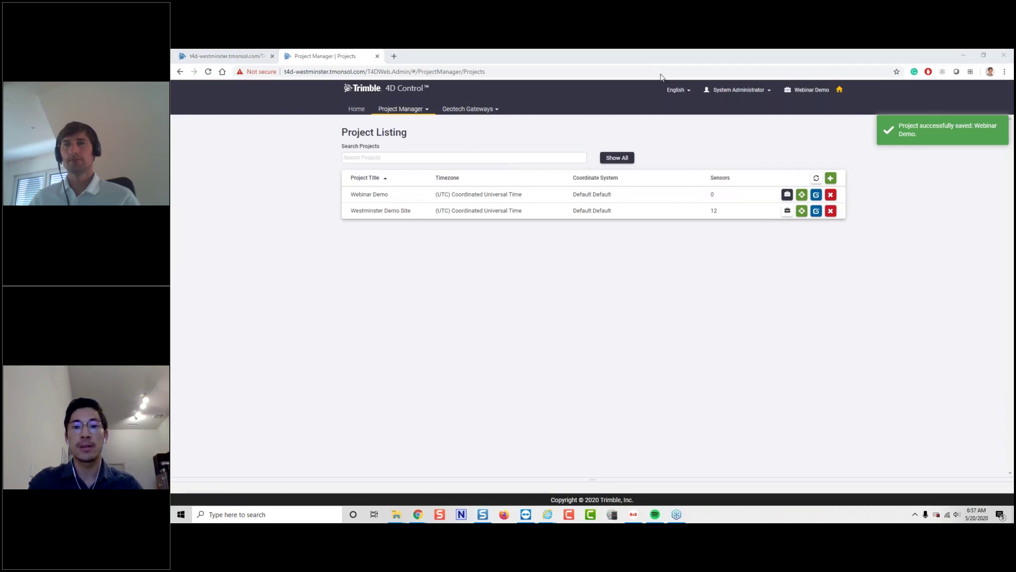
left_click(766, 54)
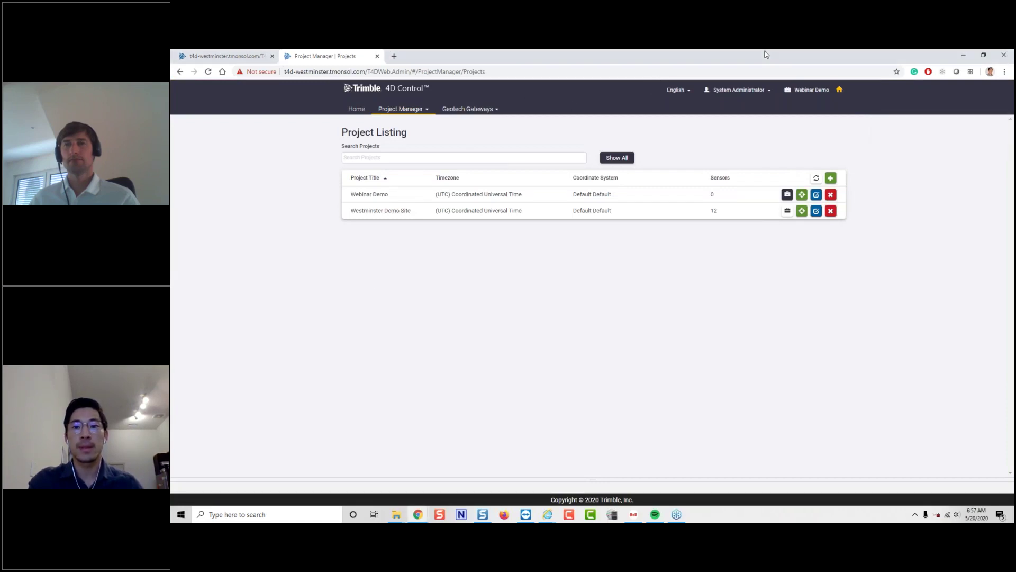
Step: Switch the active project to Westminster Demo Site and back to Webinar Demo, and review Webinar Demo's general settings and unit preferences without editing
left_click(787, 211)
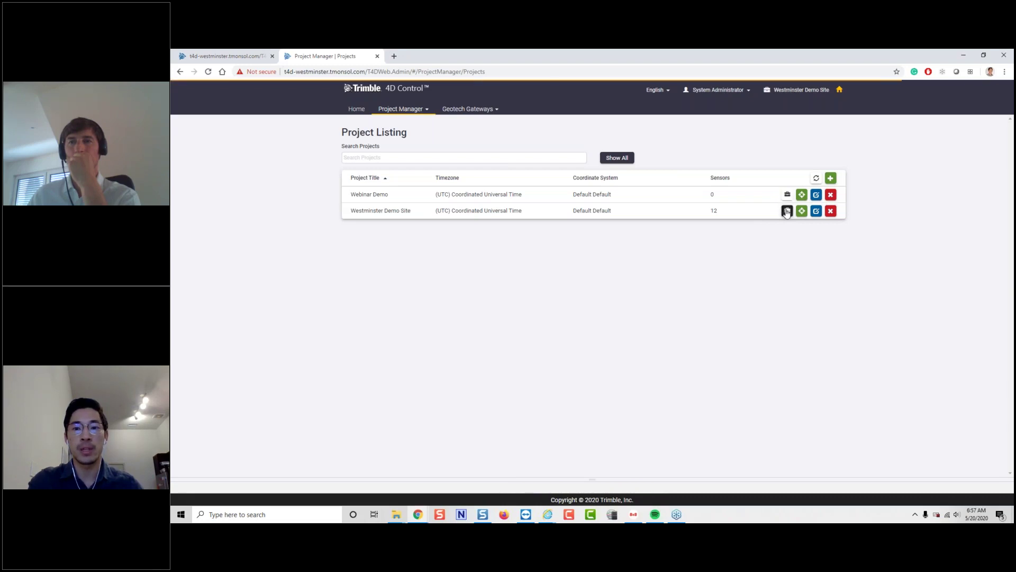
left_click(787, 194)
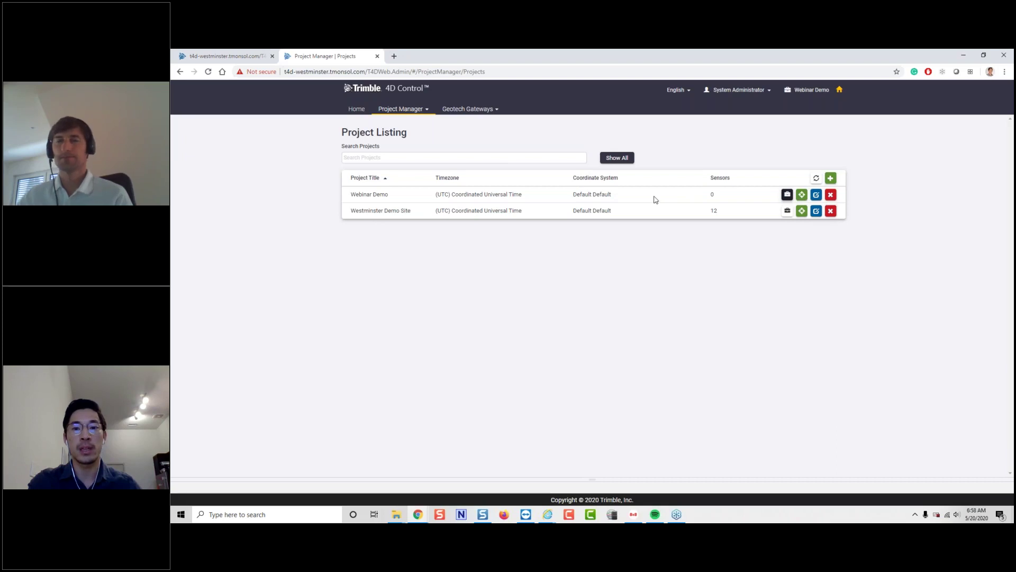
left_click(817, 196)
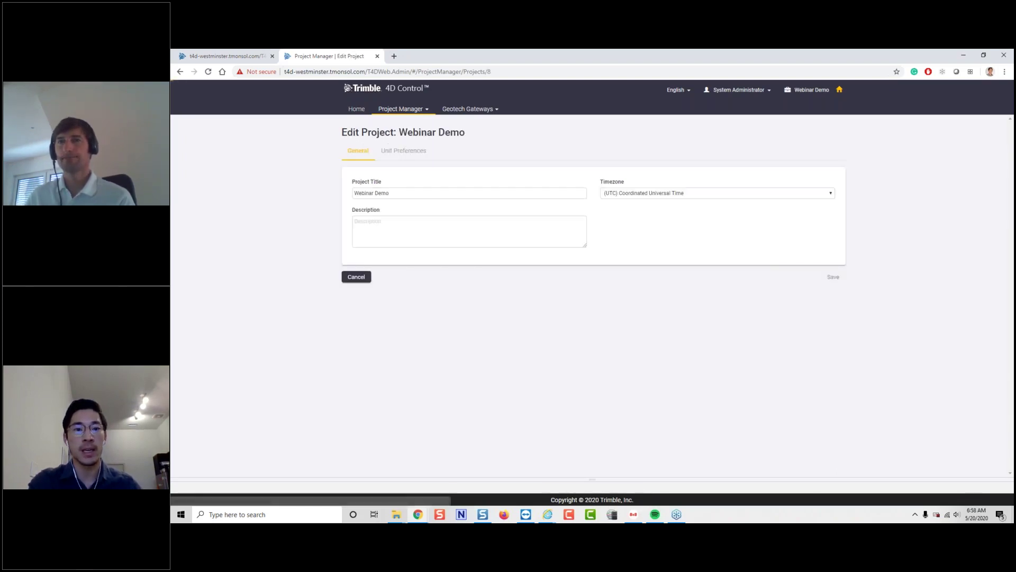
left_click(502, 227)
left_click(419, 152)
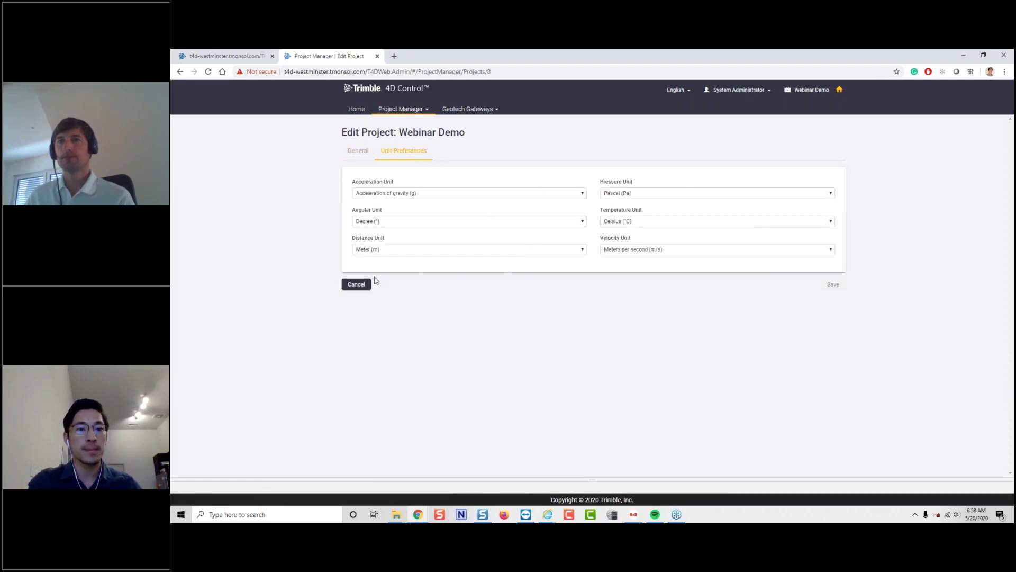
left_click(356, 285)
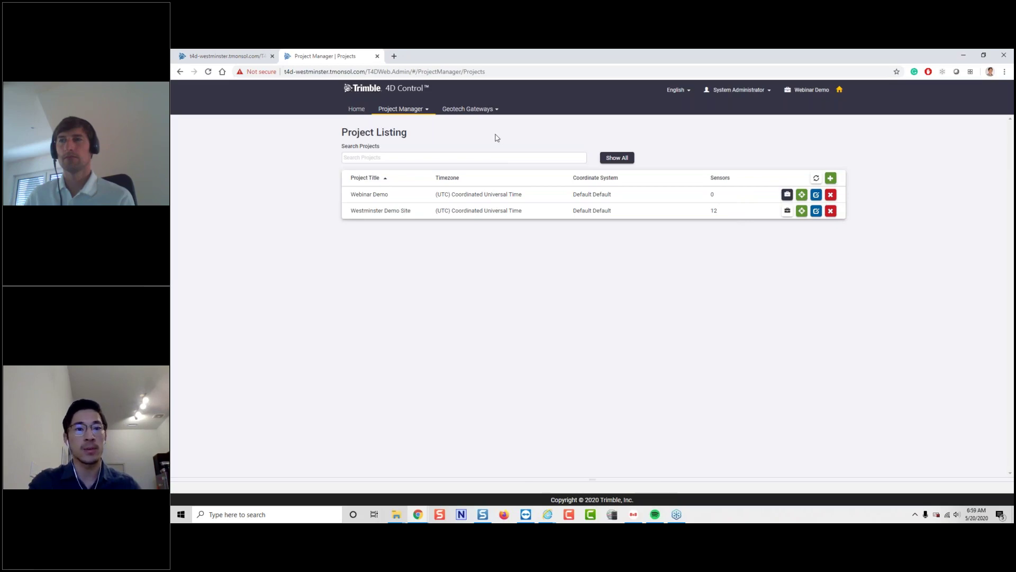
Step: Start adding multiple sensors to the Webinar Demo project and set the sensor type to Target (Displacement)
left_click(227, 56)
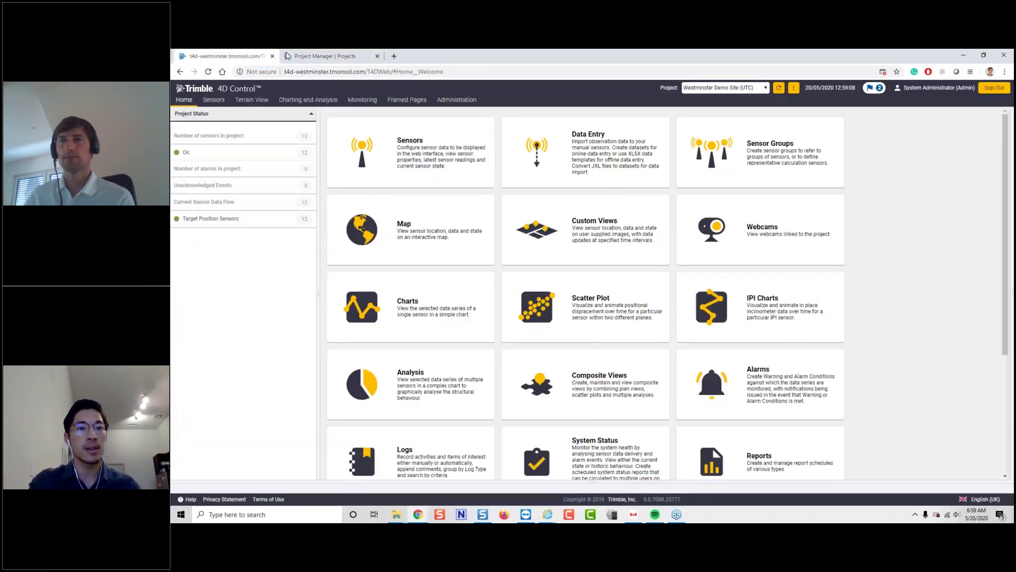
left_click(305, 57)
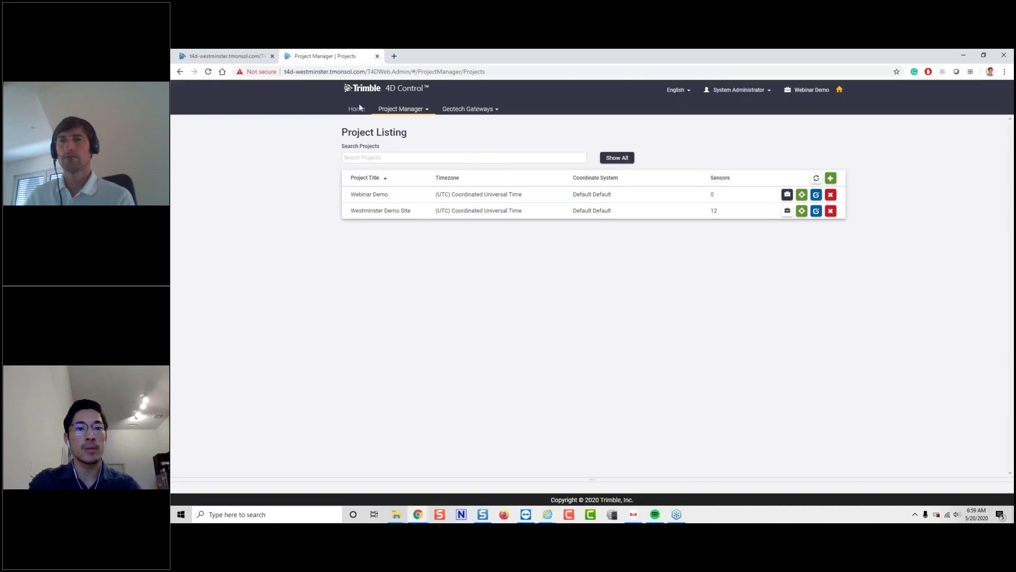
left_click(424, 109)
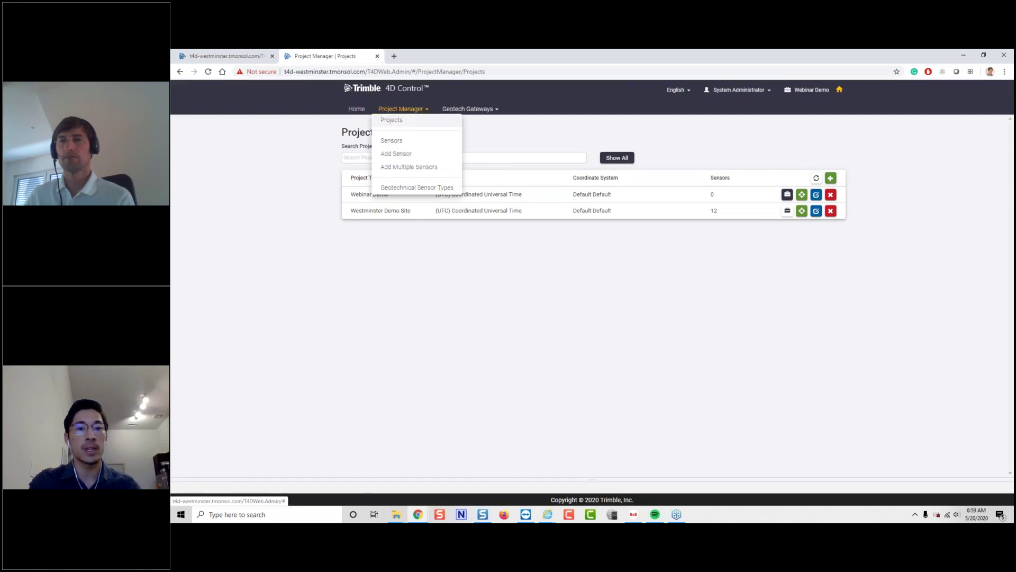
left_click(416, 168)
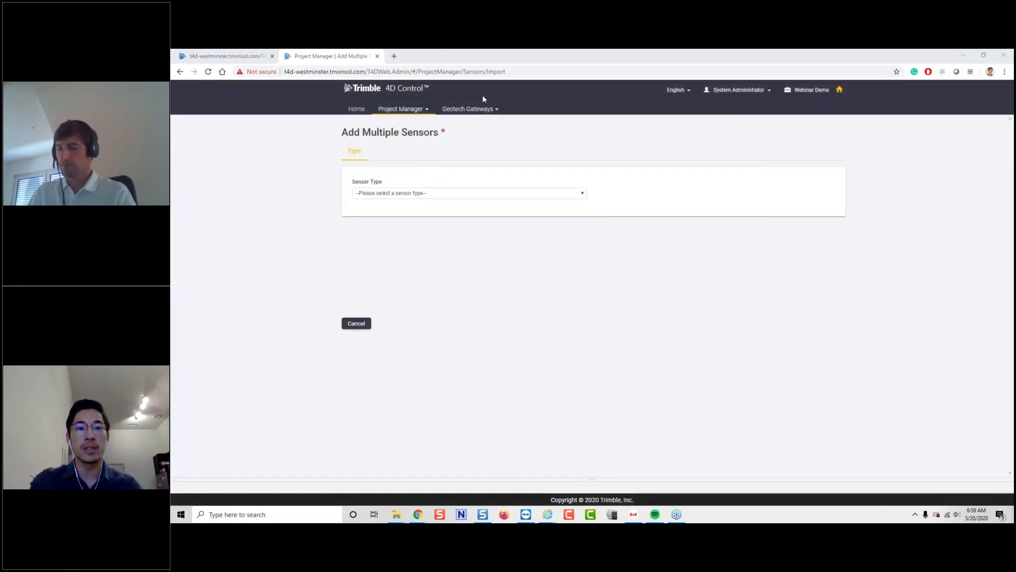
left_click(751, 246)
left_click(496, 194)
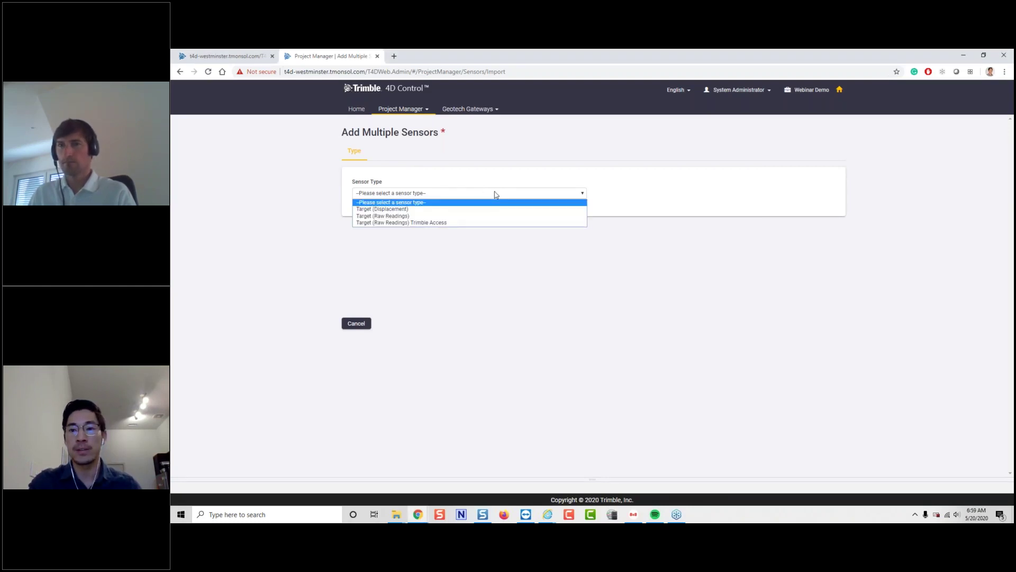
left_click(474, 210)
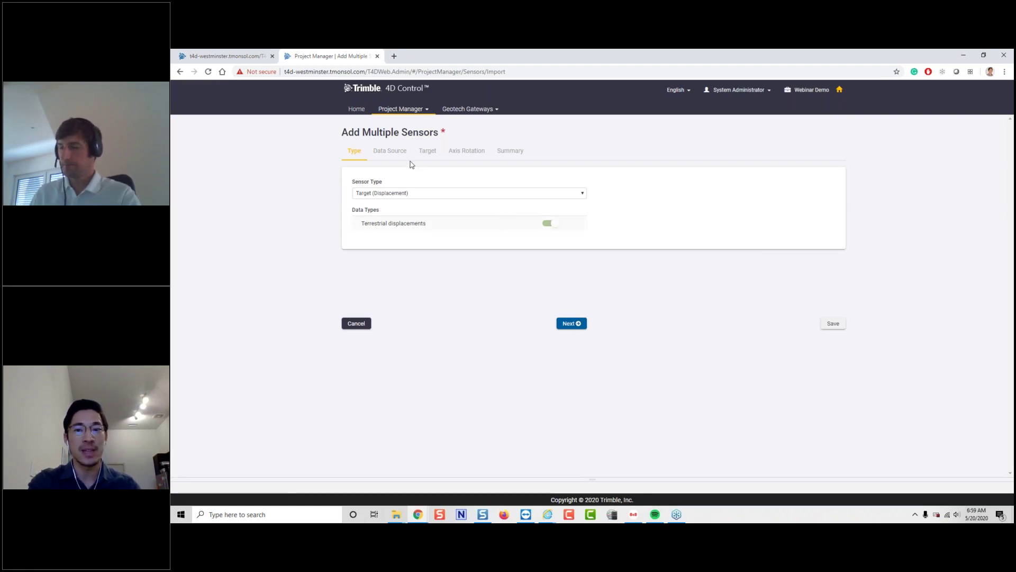
Step: Set the data source to Integrity Monitor [WebDemo] and bring up the list of targets available for import
left_click(397, 157)
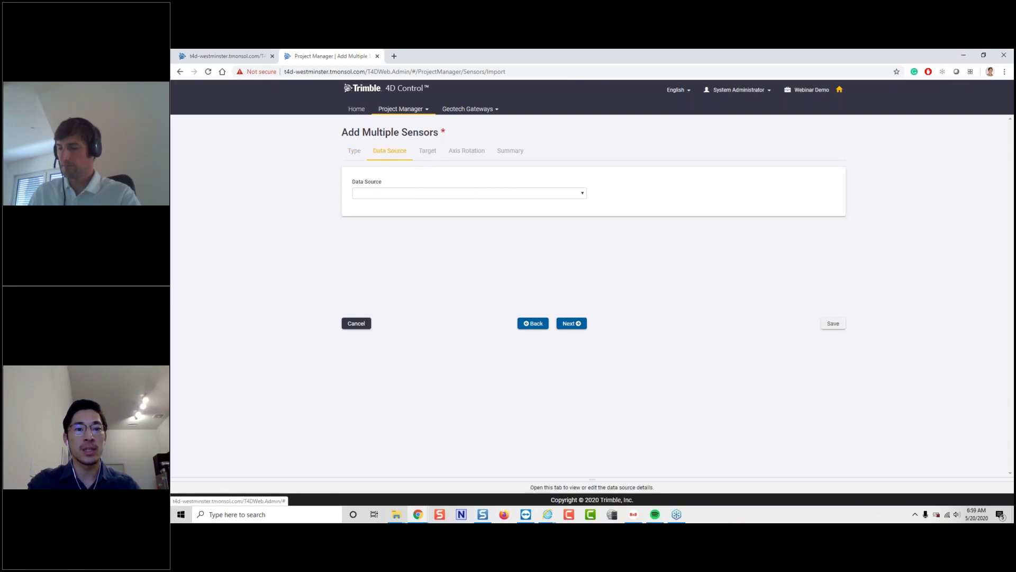
left_click(419, 196)
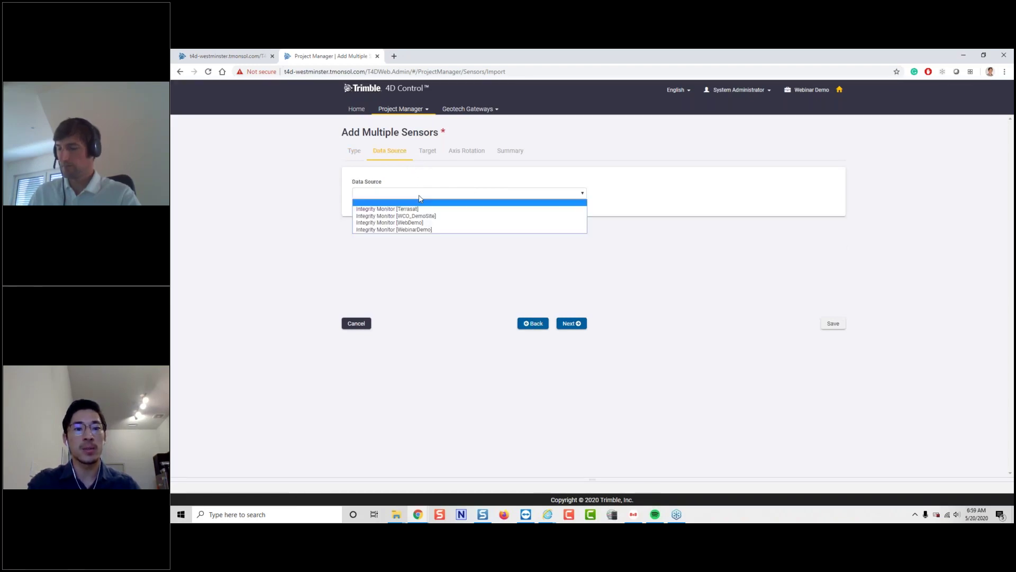
left_click(446, 223)
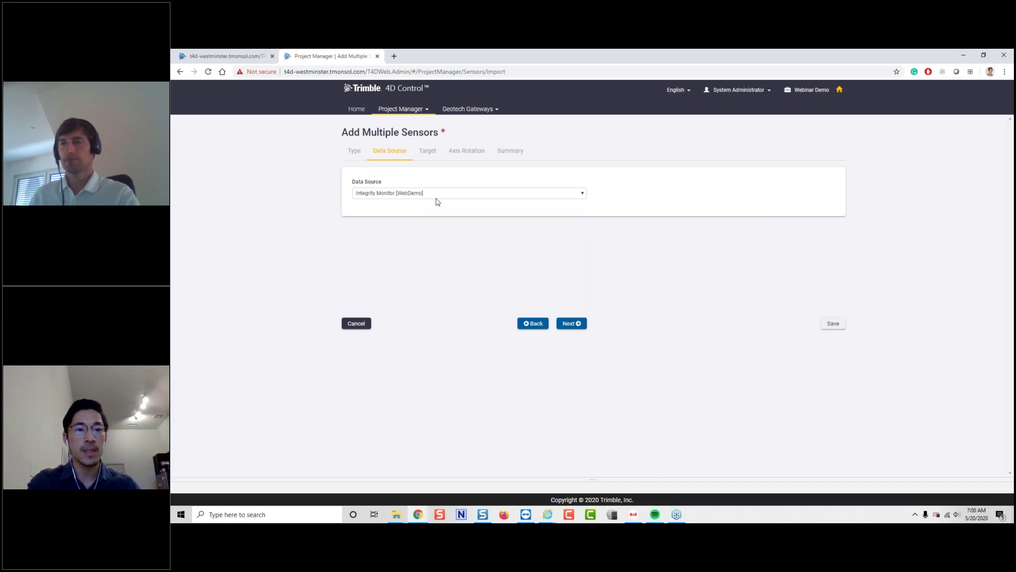
left_click(426, 153)
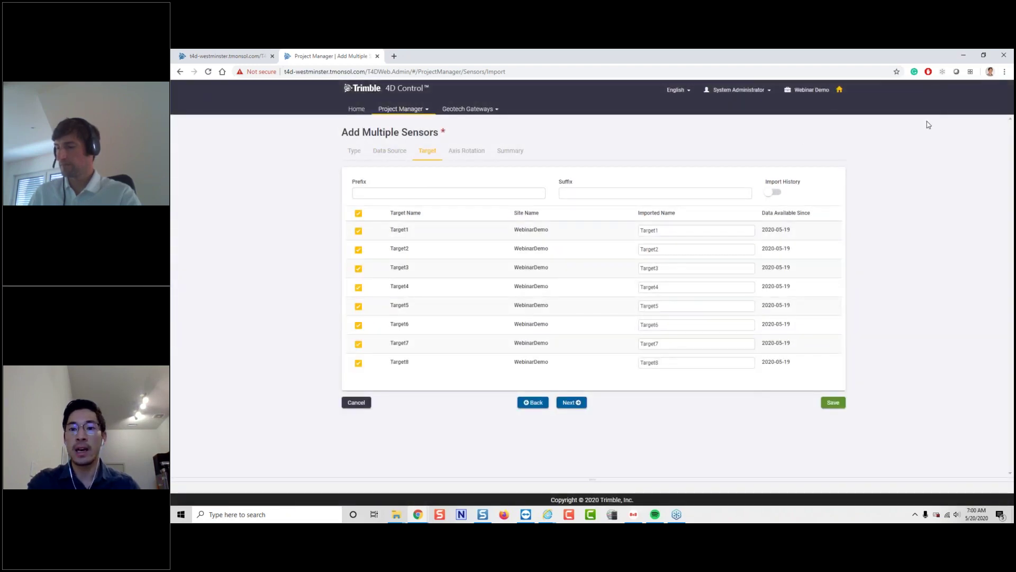
left_click(743, 154)
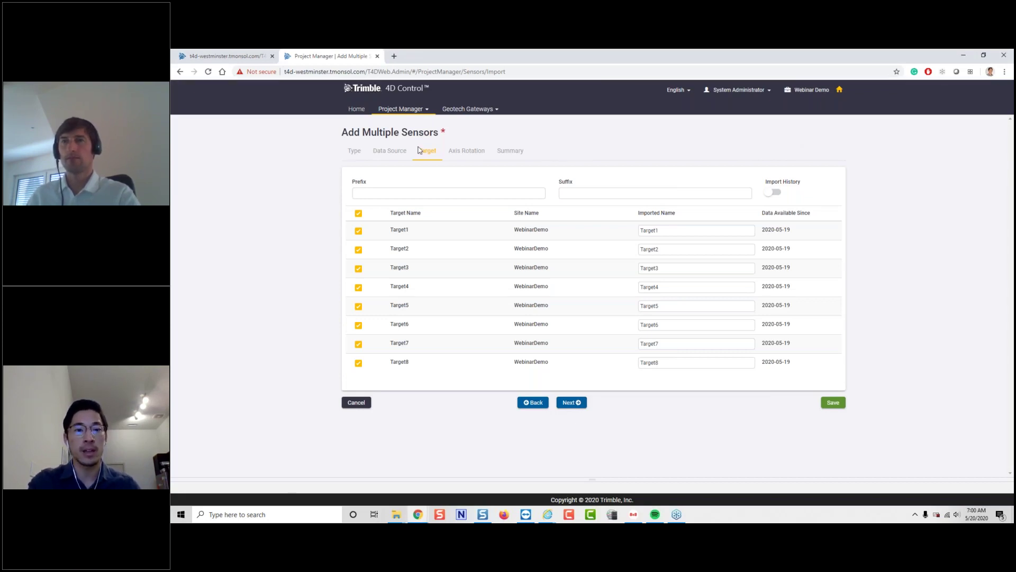
Step: Clear the preselected targets so that only Target3 is selected for import, and turn on Import History
left_click(358, 214)
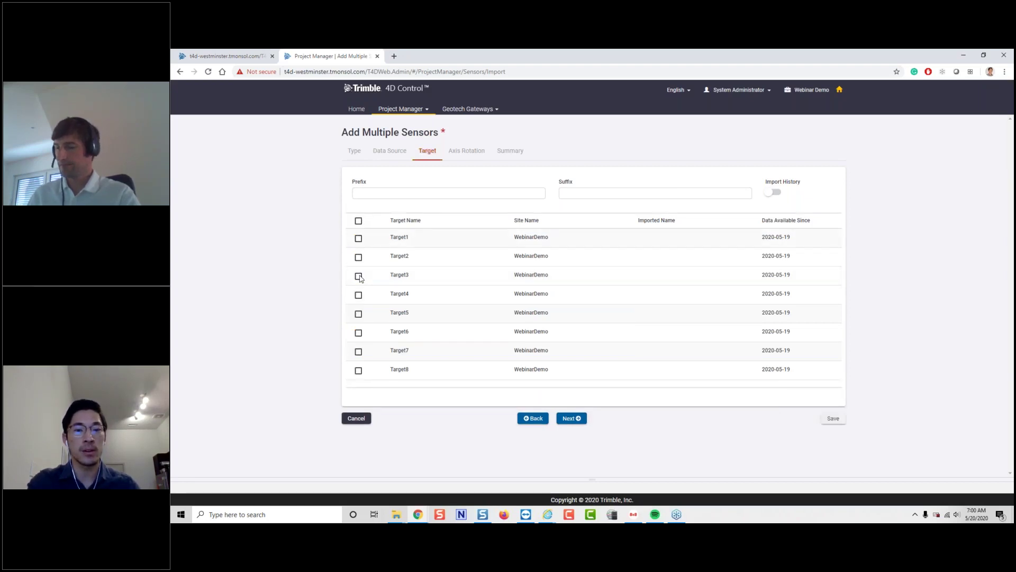
left_click(359, 276)
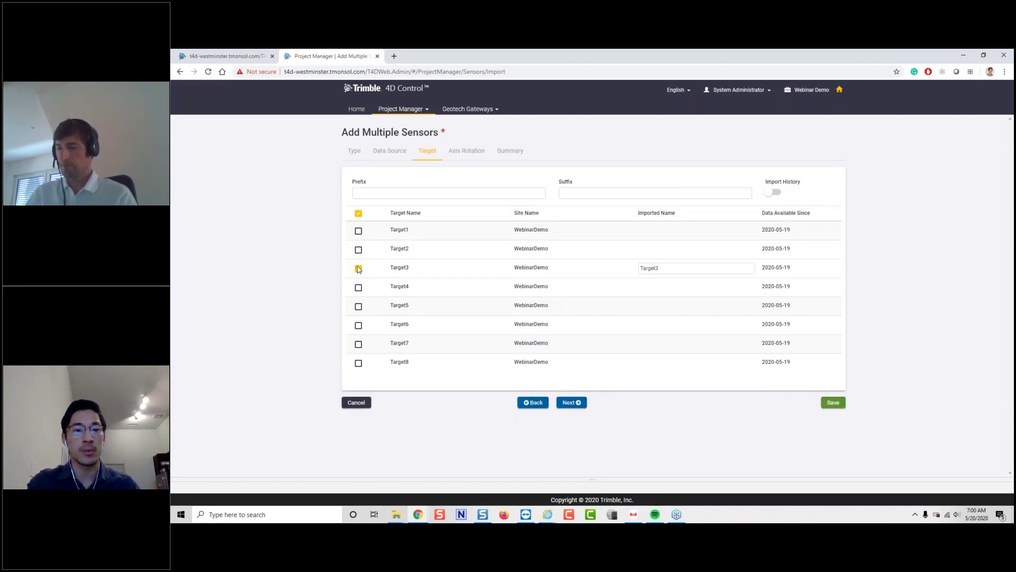
left_click(359, 307)
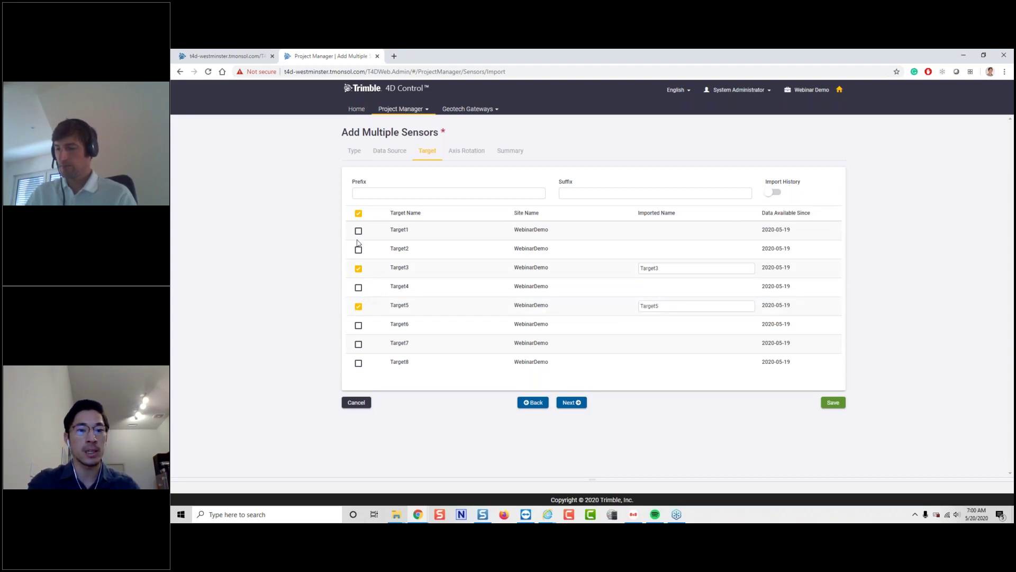
left_click(359, 213)
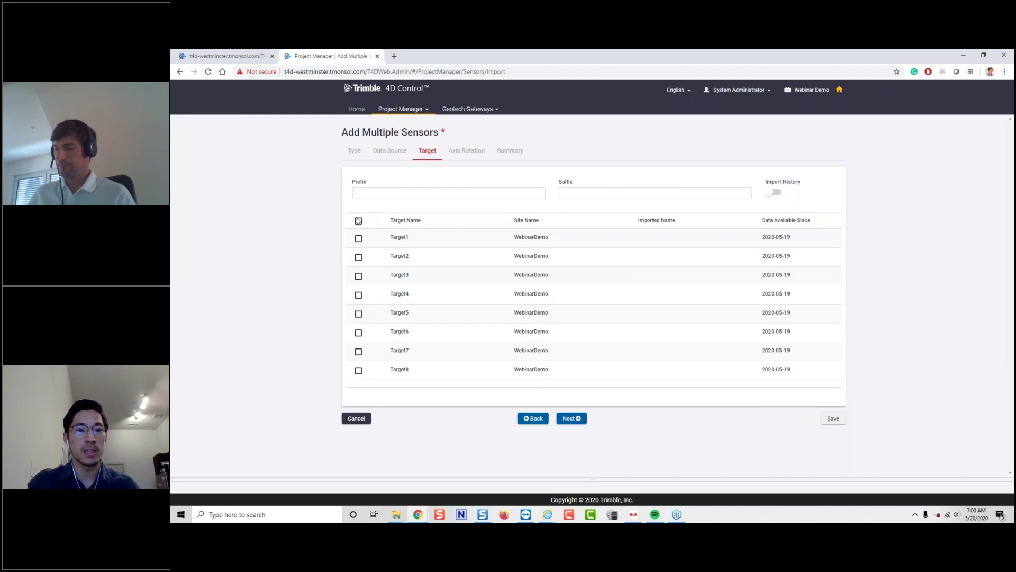
left_click(358, 220)
left_click(358, 220)
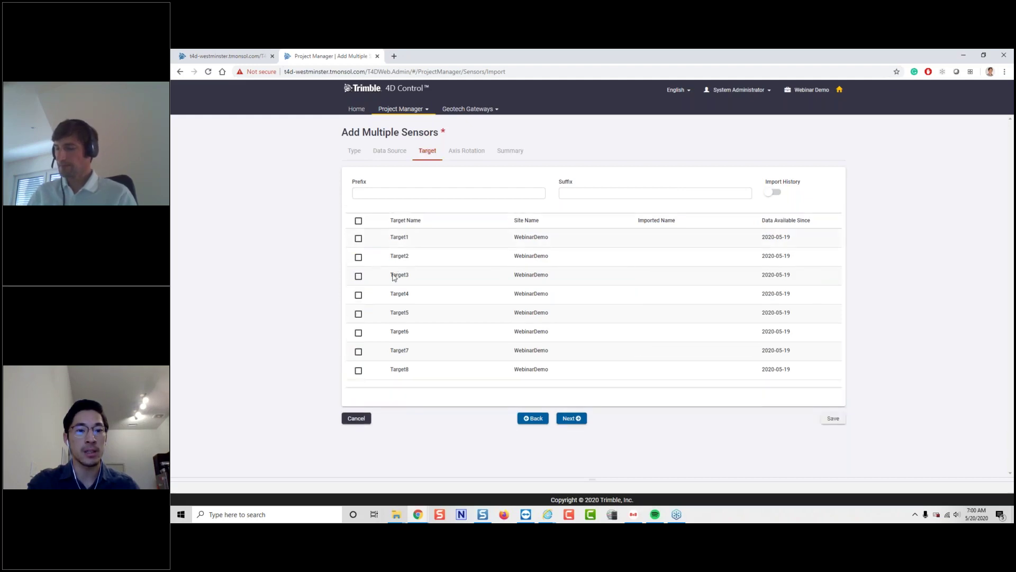
left_click(359, 276)
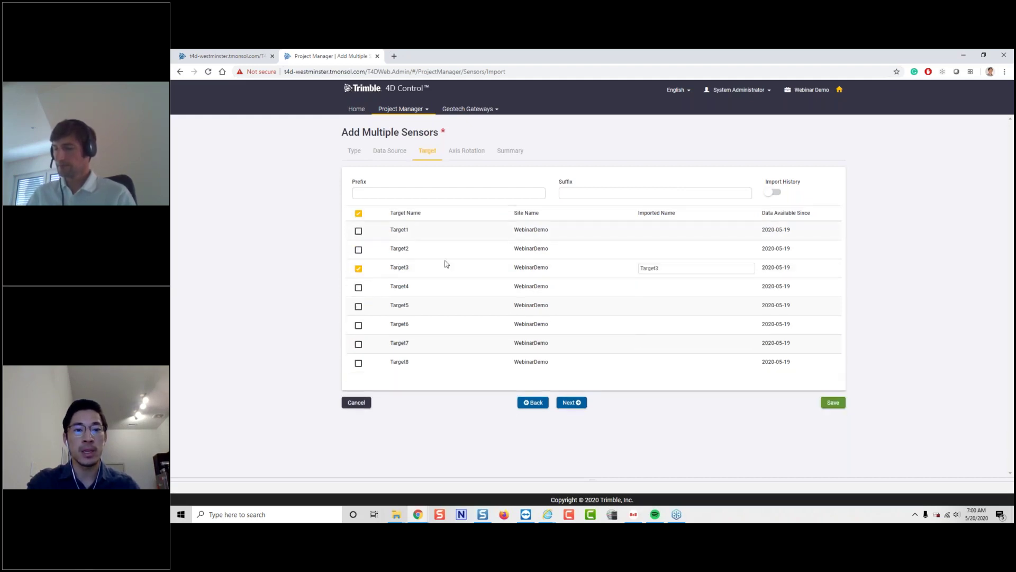
left_click(774, 192)
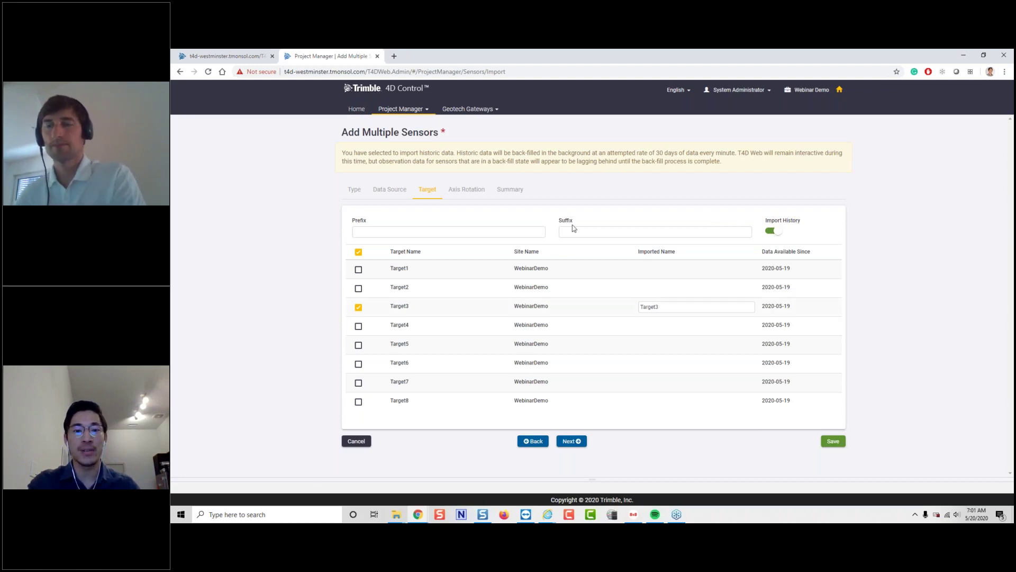
Step: Continue to the axis rotation settings and set the entry mode to Manual Input with a rotation angle of 35°
left_click(571, 441)
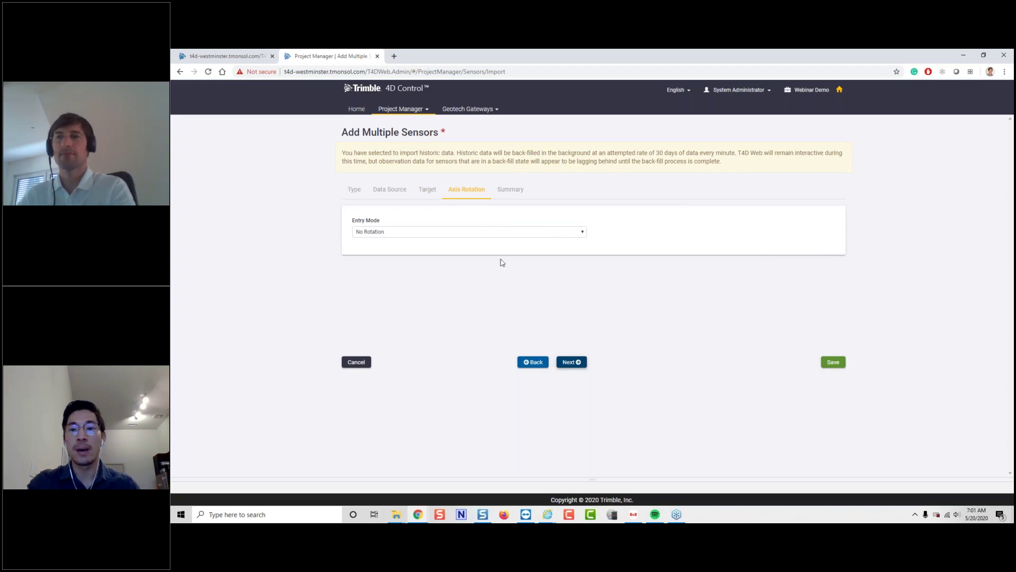
left_click(489, 232)
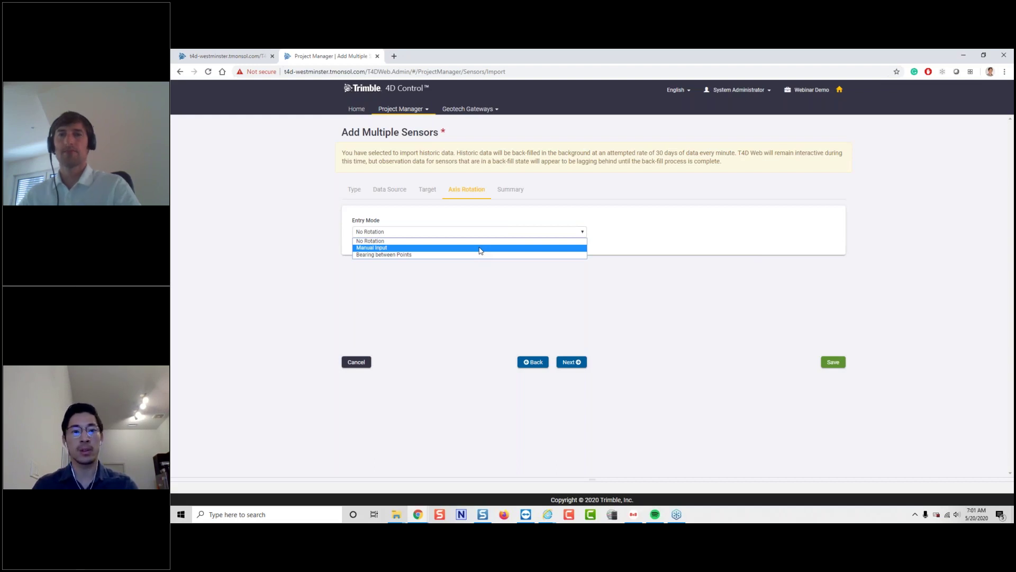
left_click(480, 248)
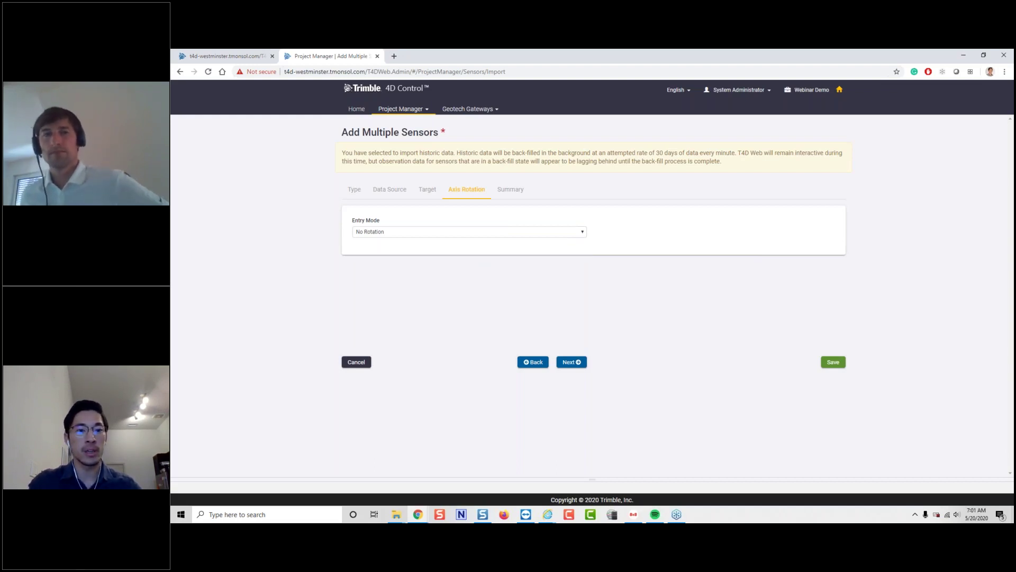
left_click(420, 258)
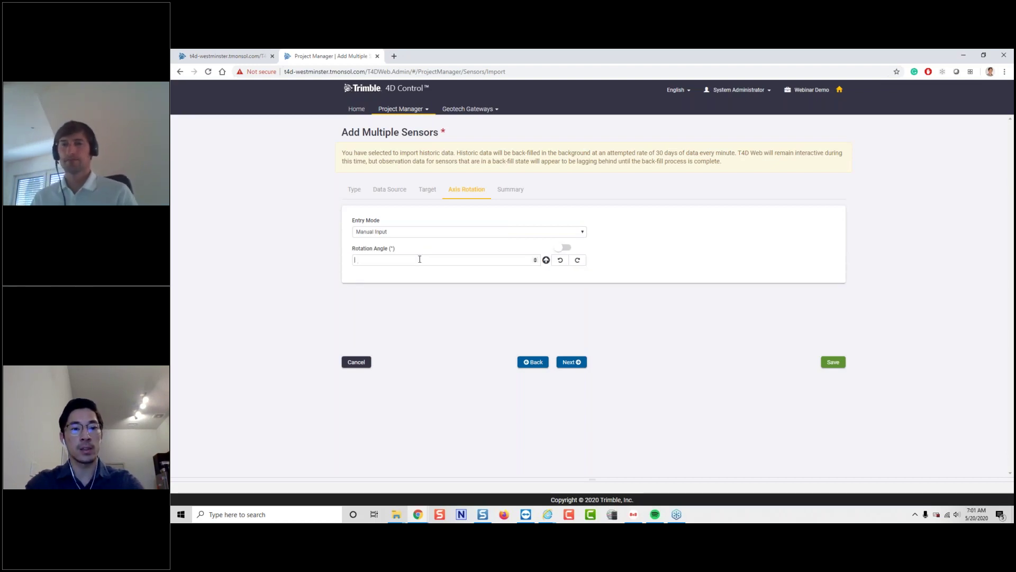
type("35")
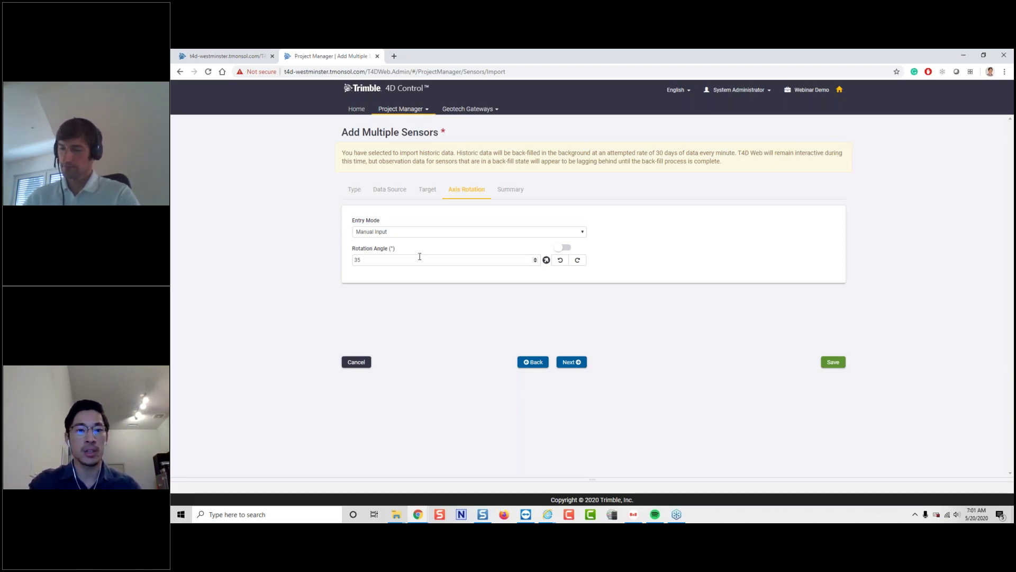
Step: Change the axis rotation to Bearing between Points, from WebinarDemo - Target1 to WebinarDemo - Target6
left_click(418, 232)
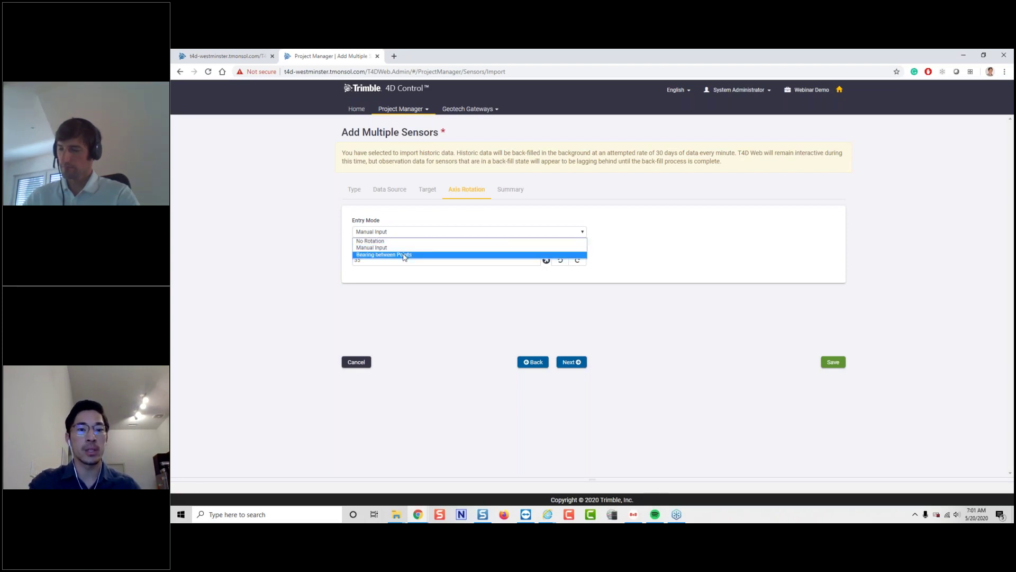
left_click(404, 255)
left_click(409, 288)
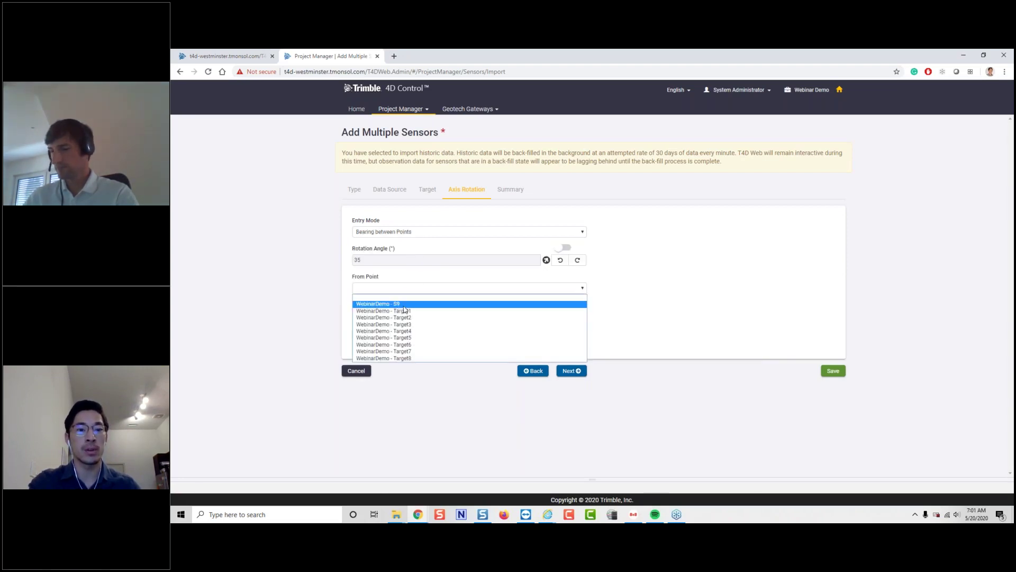
left_click(409, 312)
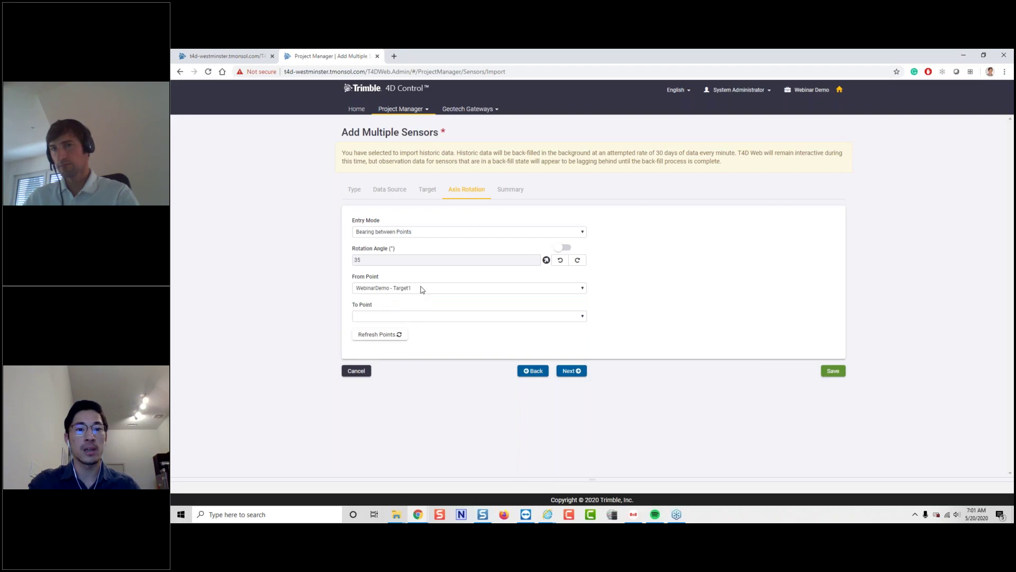
left_click(438, 319)
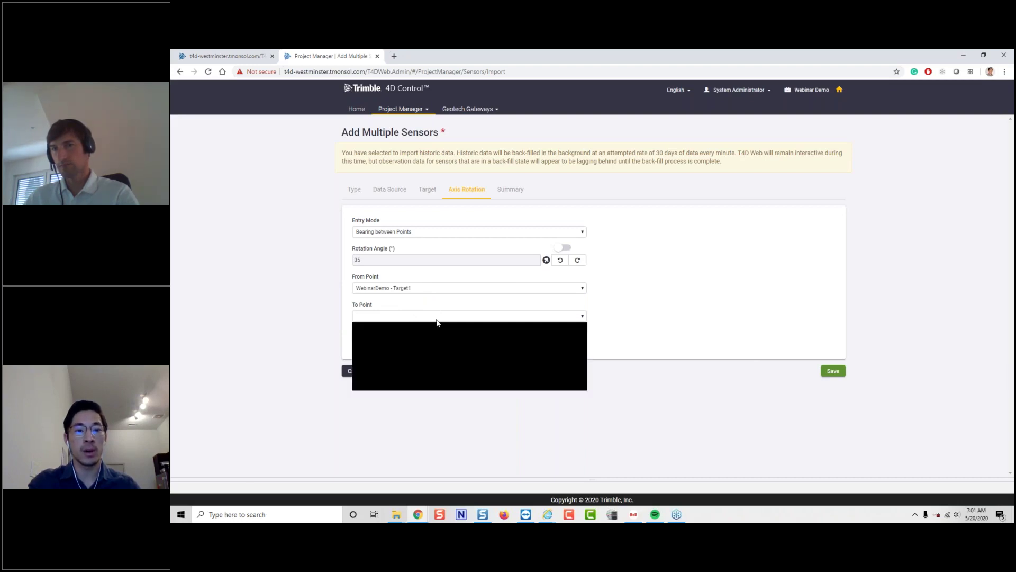
left_click(423, 373)
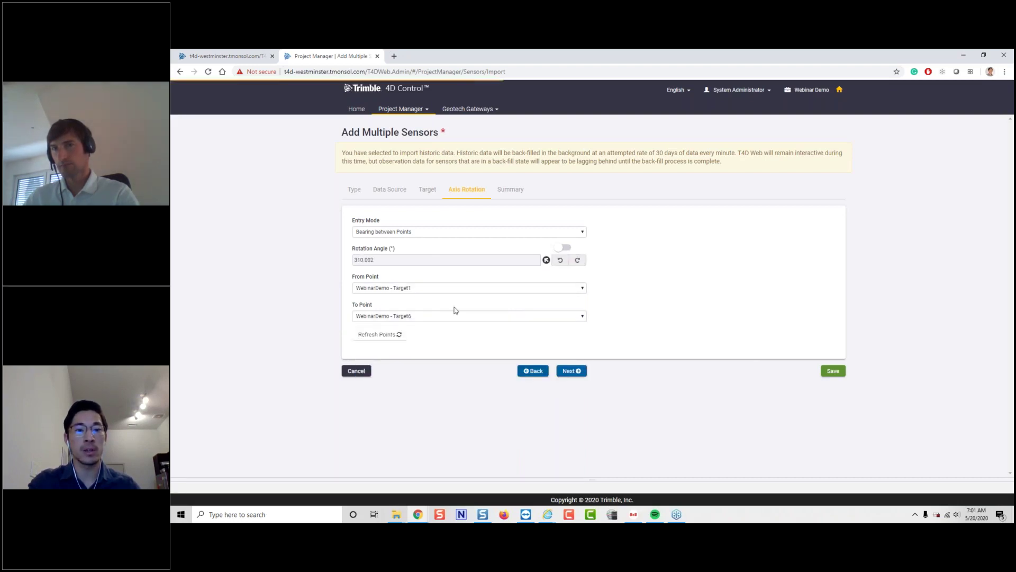
Step: Set the axis rotation entry mode to No Rotation, continue to the summary and save the Target3 sensor import
left_click(449, 234)
left_click(444, 242)
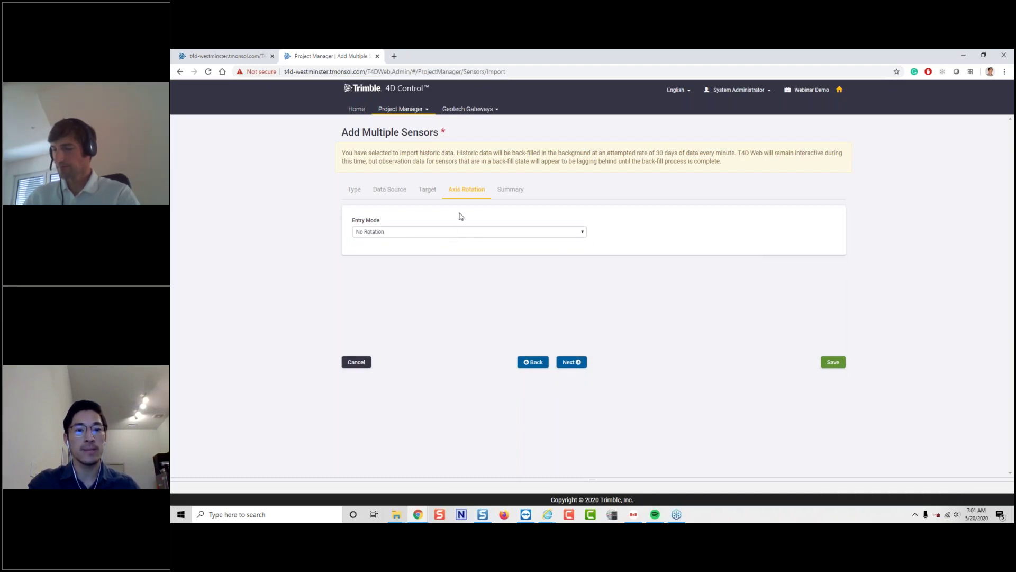
left_click(571, 362)
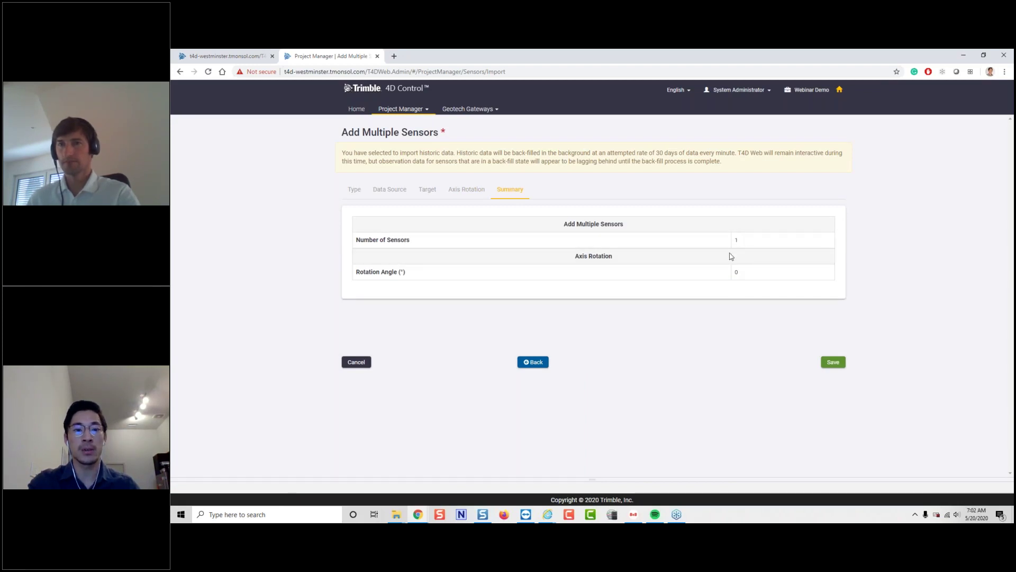
left_click(833, 363)
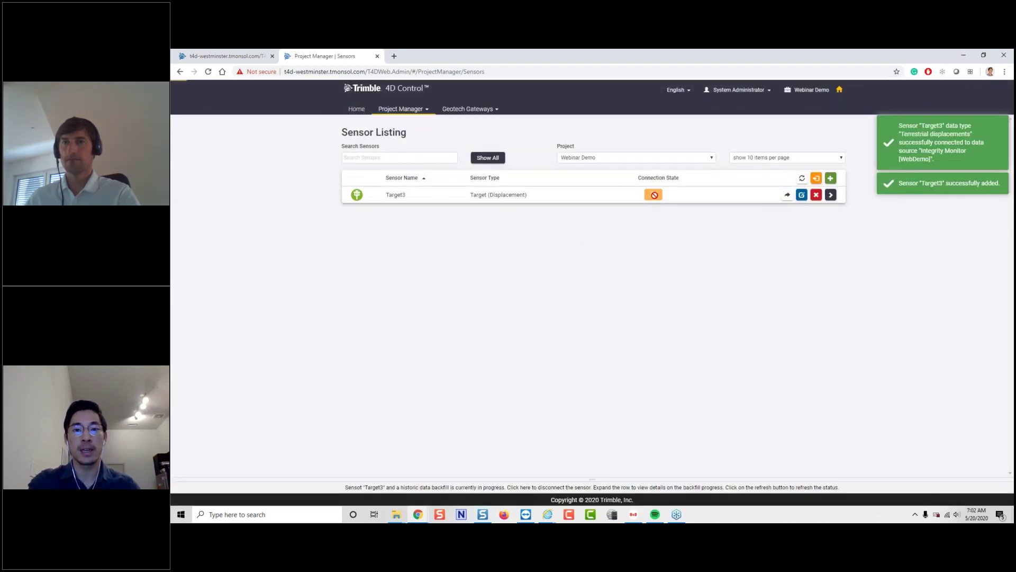
left_click(654, 198)
left_click(672, 197)
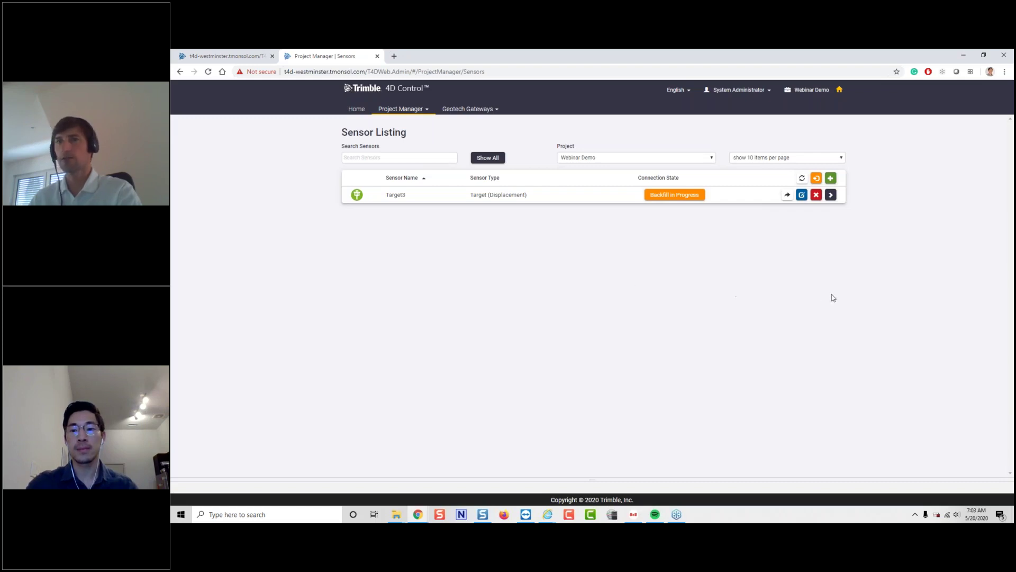
left_click(747, 332)
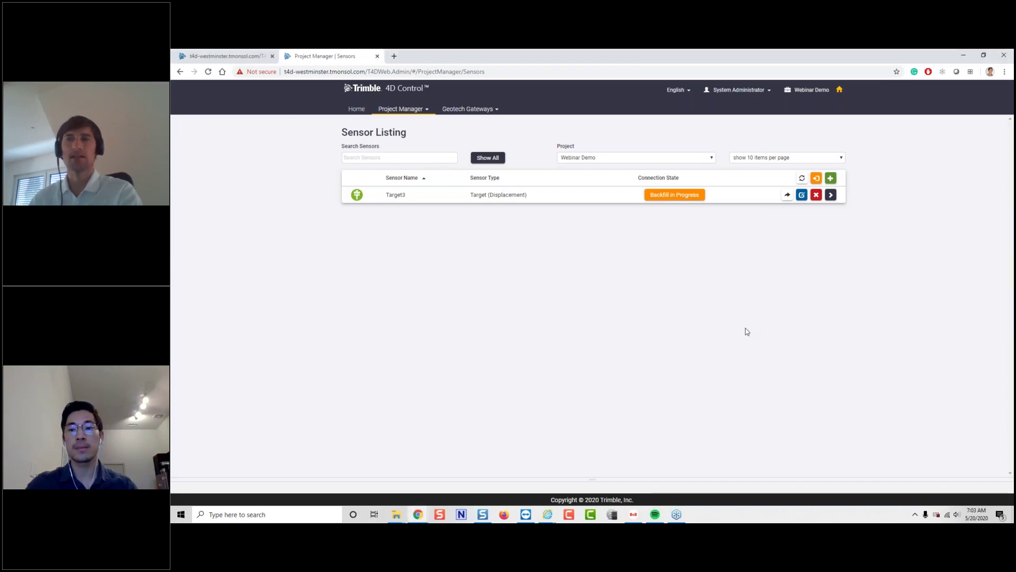
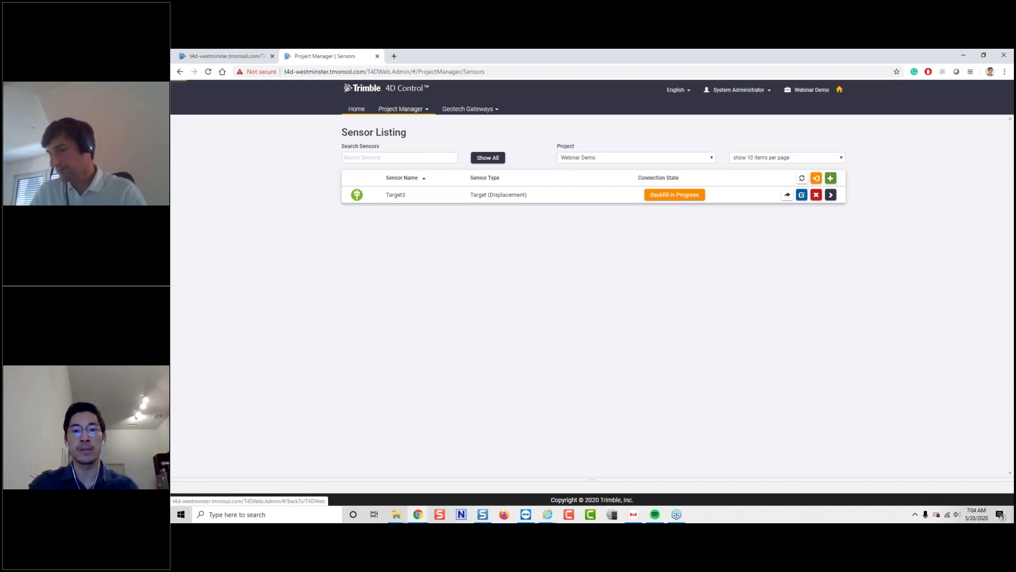
Step: Return to the T4D Web home page and select Webinar Demo (UTC) as the active project
left_click(357, 109)
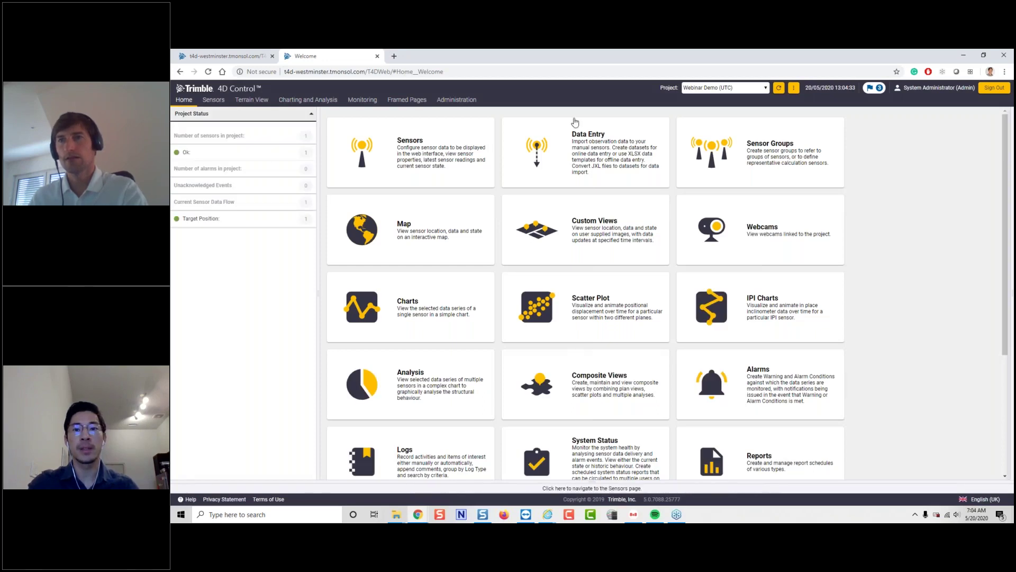
left_click(717, 89)
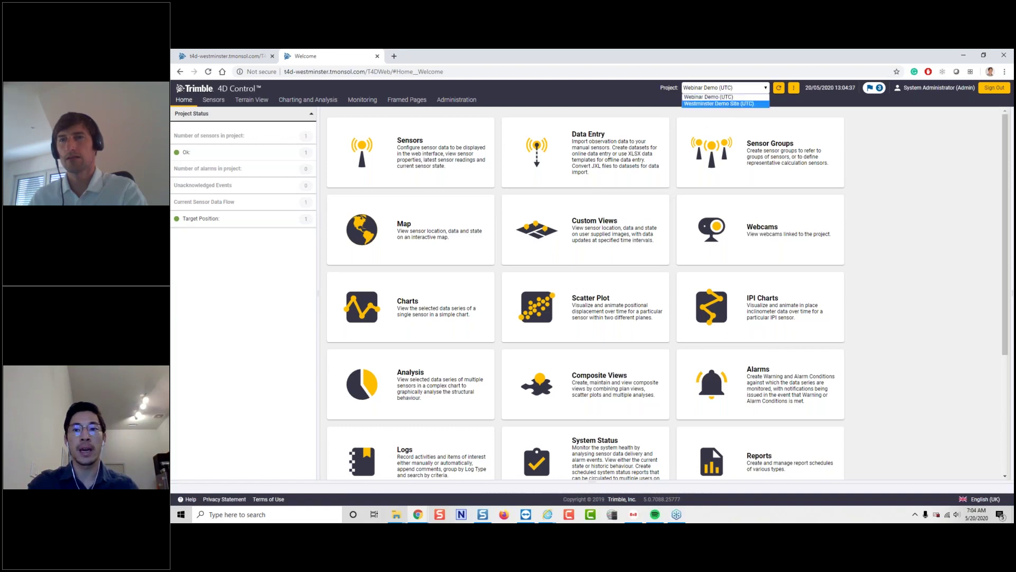
left_click(724, 97)
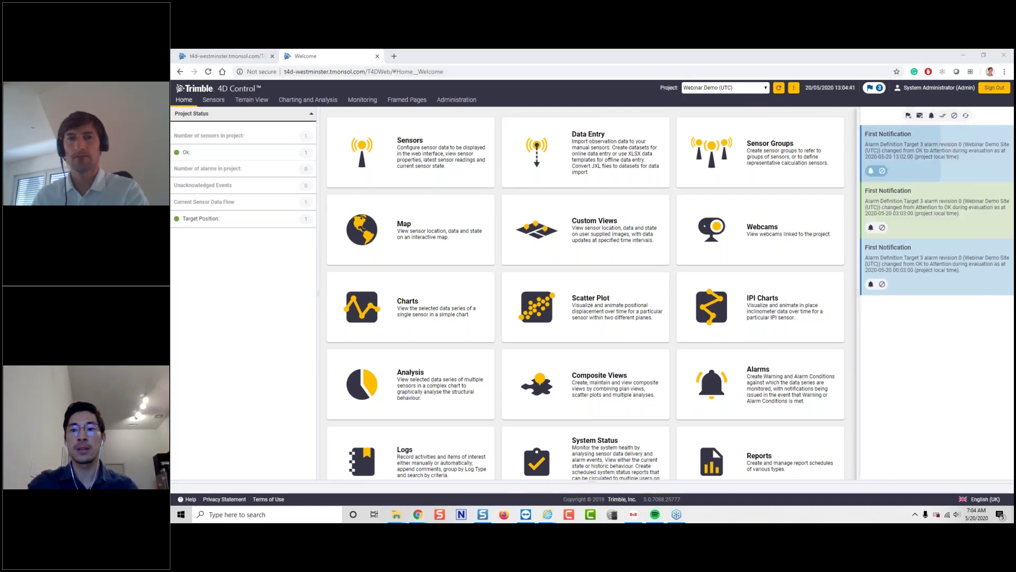
Step: Dismiss all of the First Notification alarm messages from the web notifications
left_click(882, 170)
left_click(882, 170)
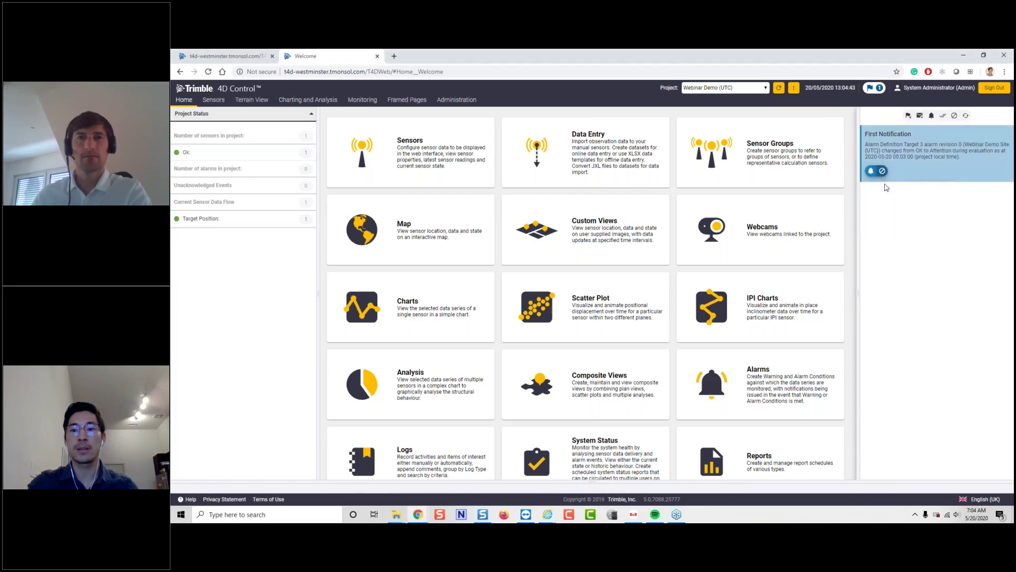
left_click(882, 171)
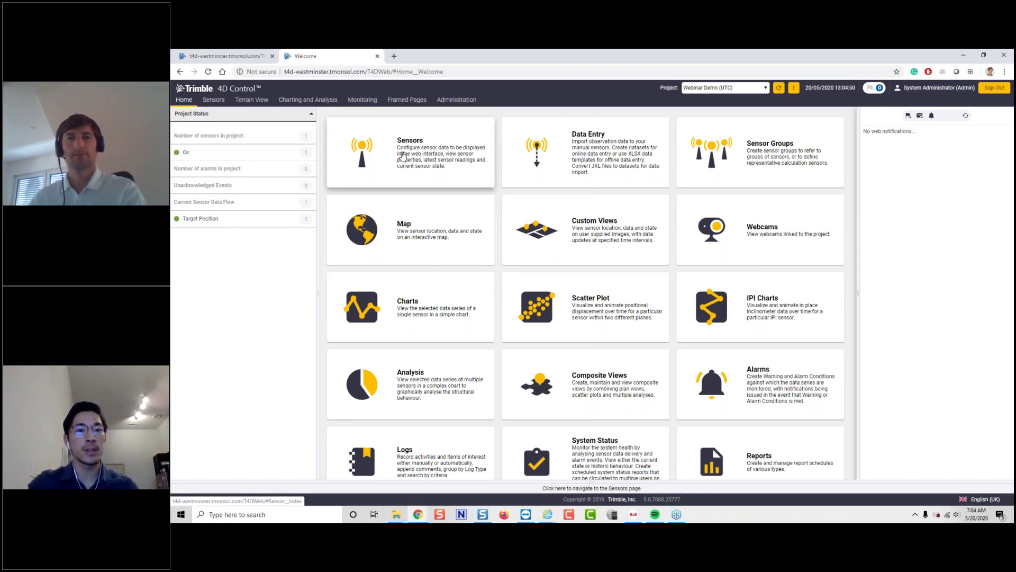
Step: Show the sensor properties of Target3 and examine its latest dH and d2D observations
left_click(403, 156)
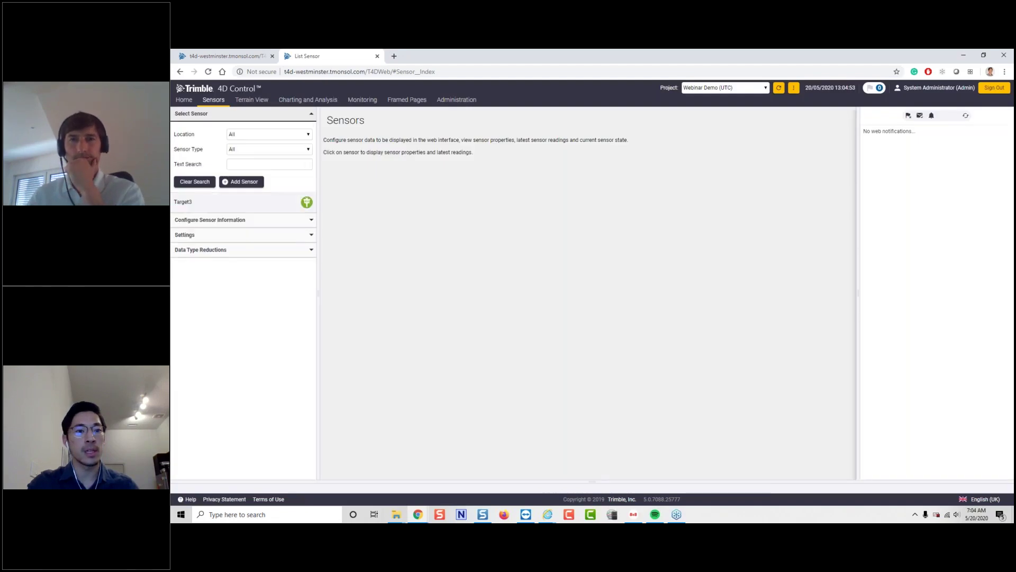
left_click(258, 207)
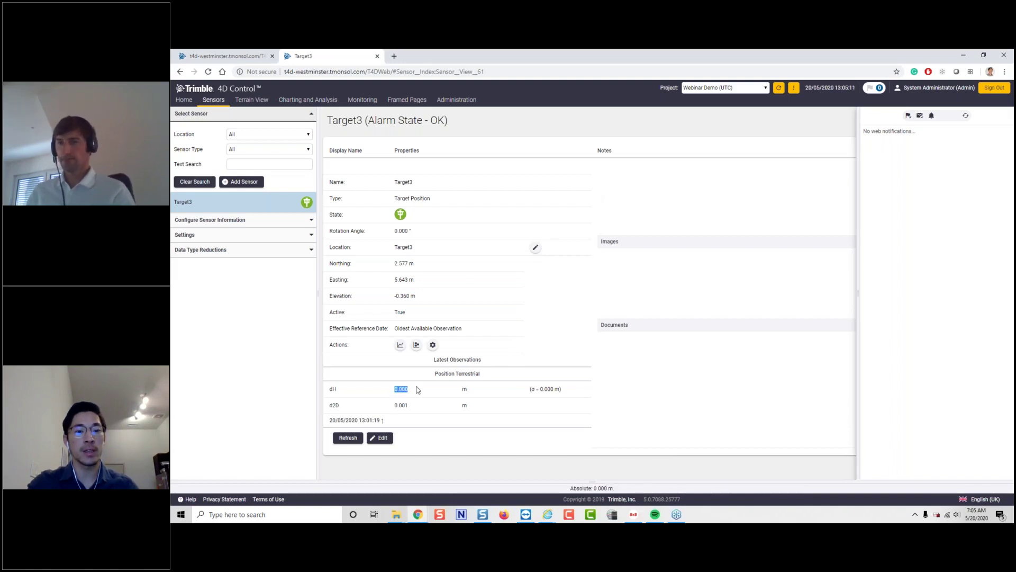
double_click(405, 404)
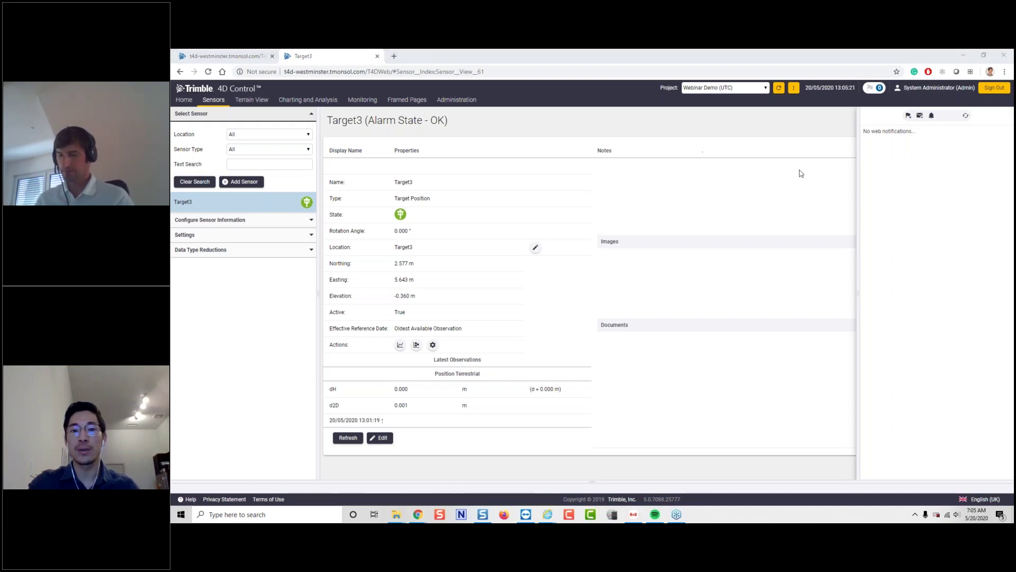
Step: Hide the web notifications and save the sensor note "Sensor 3- might move" for Target3
left_click(871, 87)
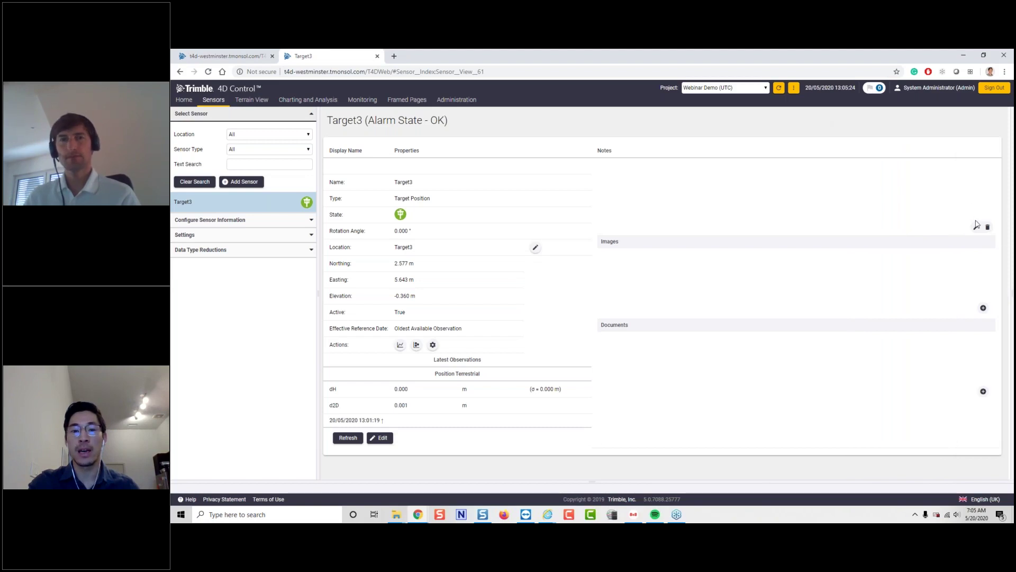
left_click(977, 226)
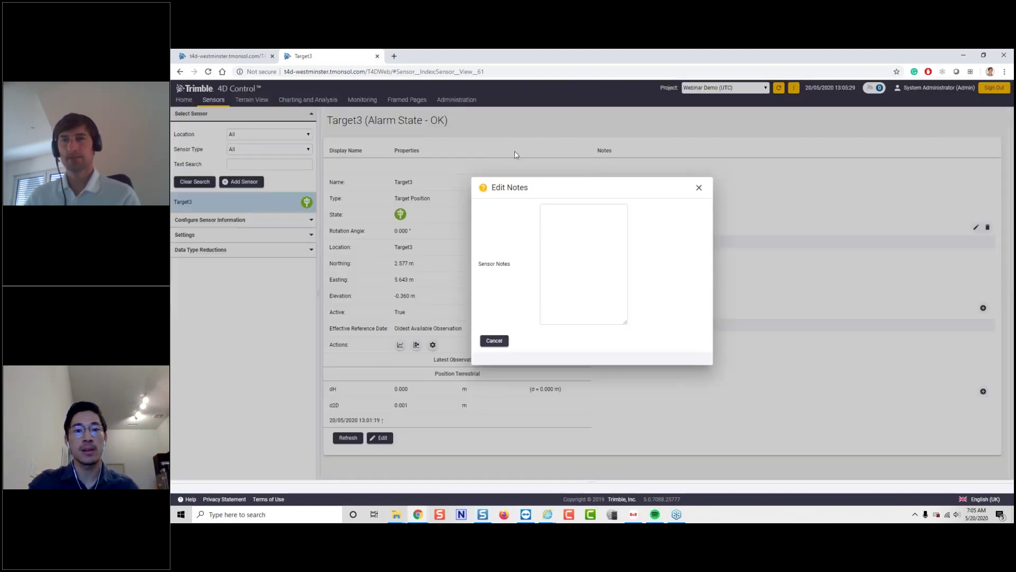
left_click(575, 271)
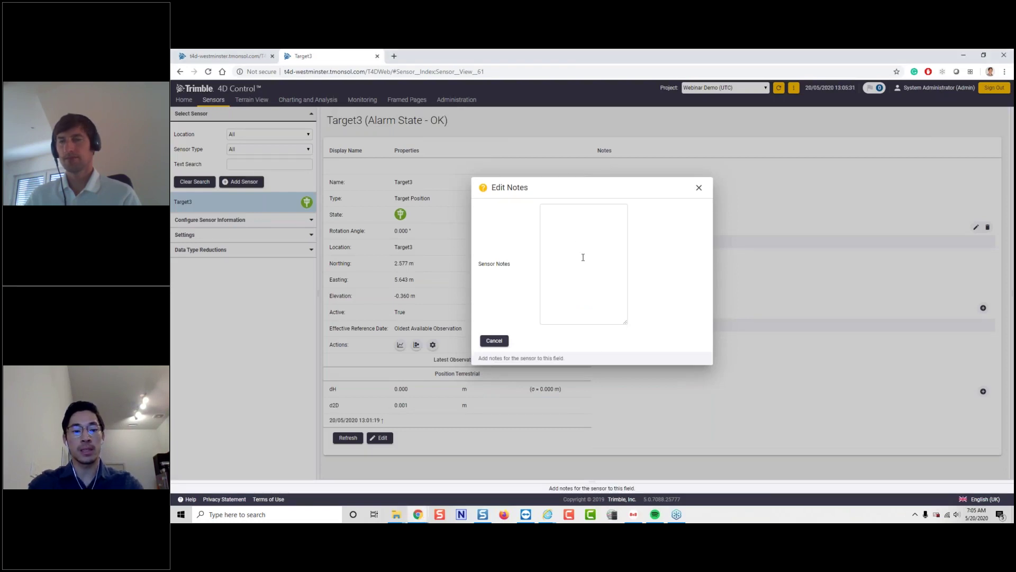
type("Sensor 3")
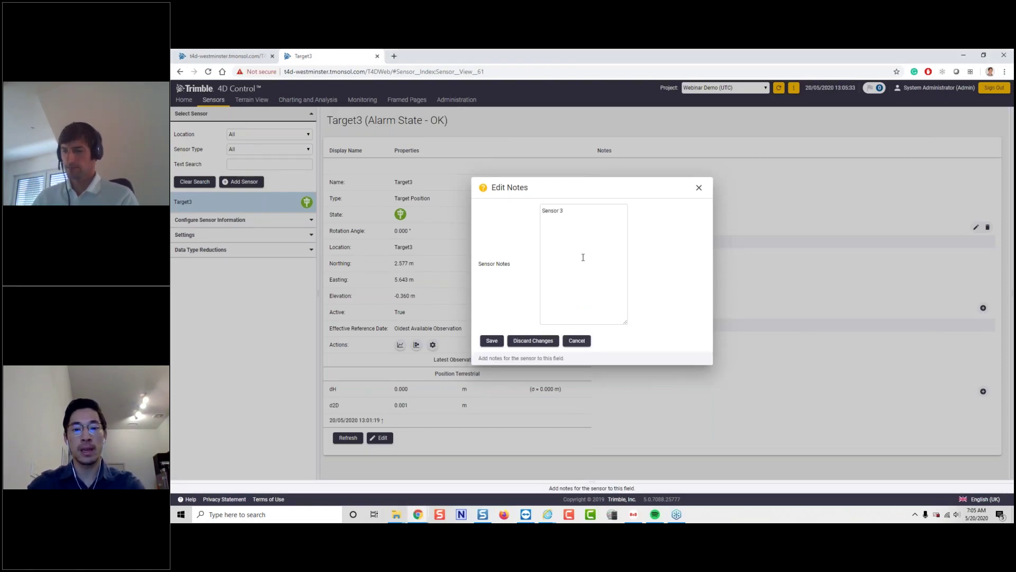
type("- might ")
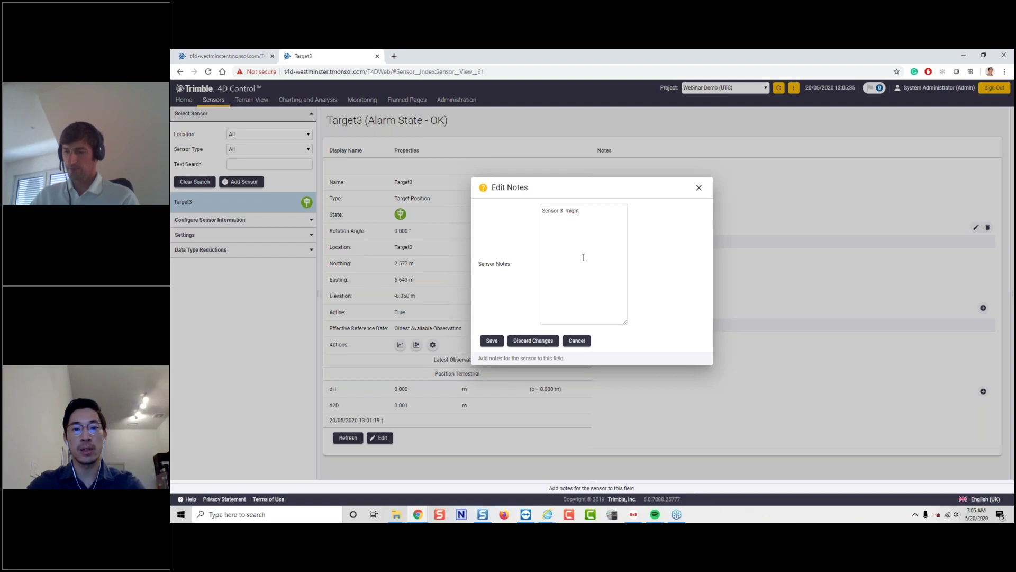
type("move")
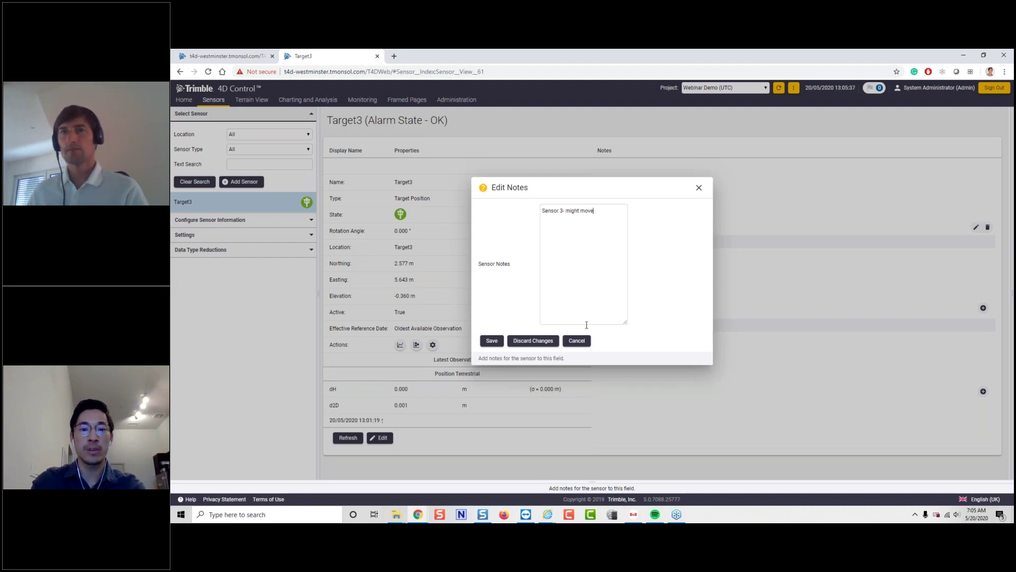
left_click(493, 341)
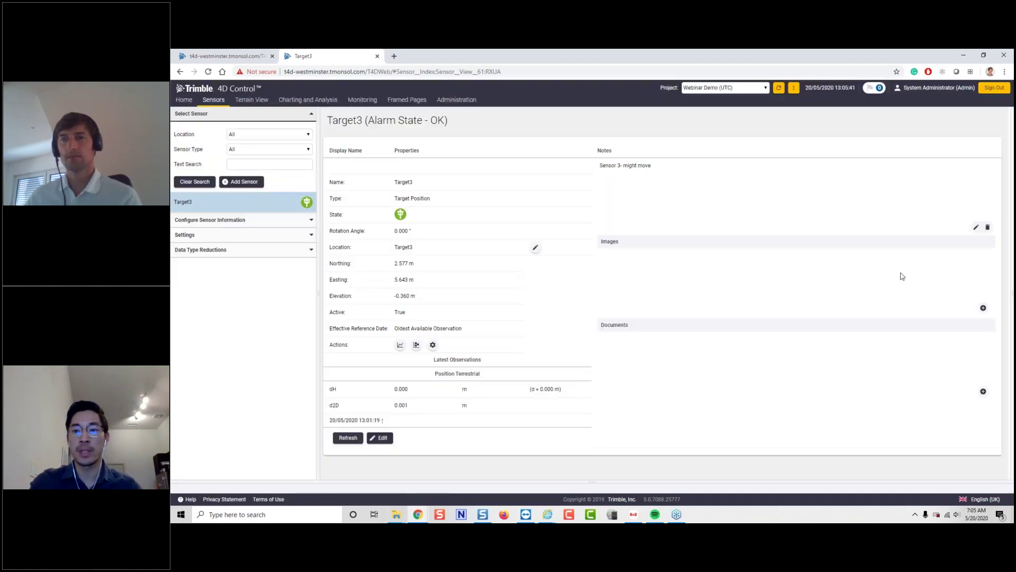
Step: Add the image west1.jpg from the Sensor Photos folder to Target3 with the description "Sensor 3" and save it
left_click(983, 307)
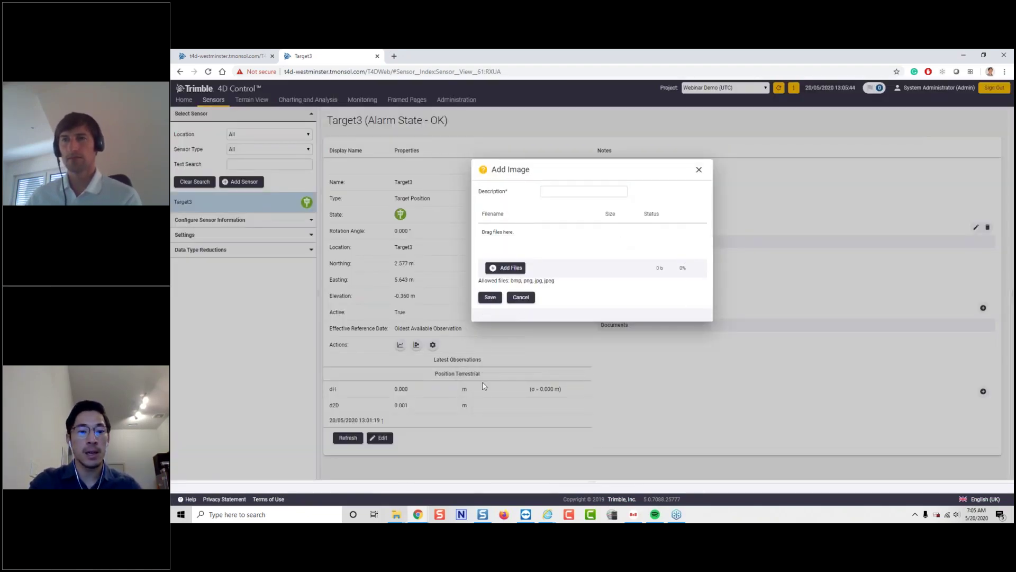
mouse_move(401, 516)
left_click(443, 469)
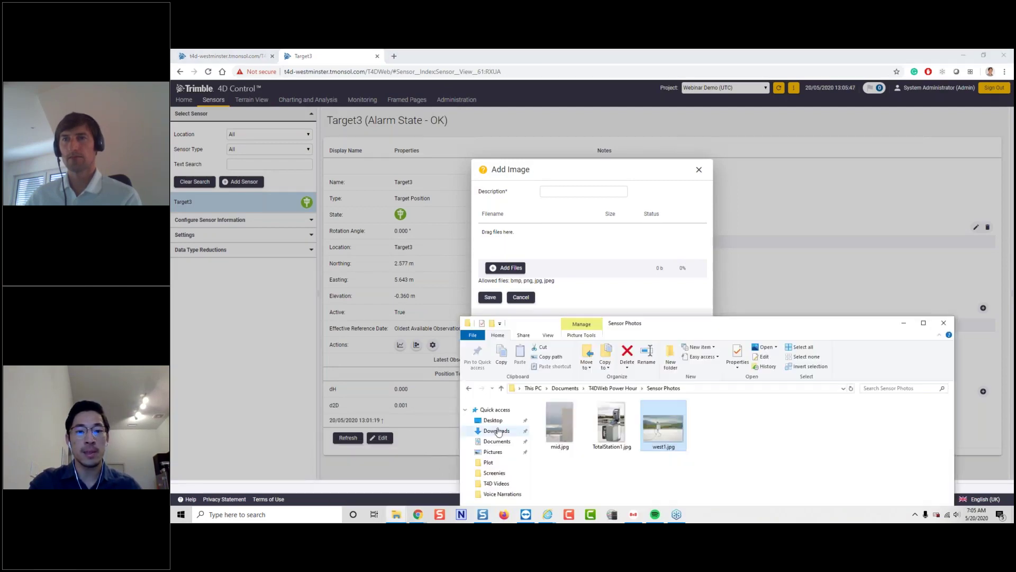
left_click_drag(656, 426, 536, 250)
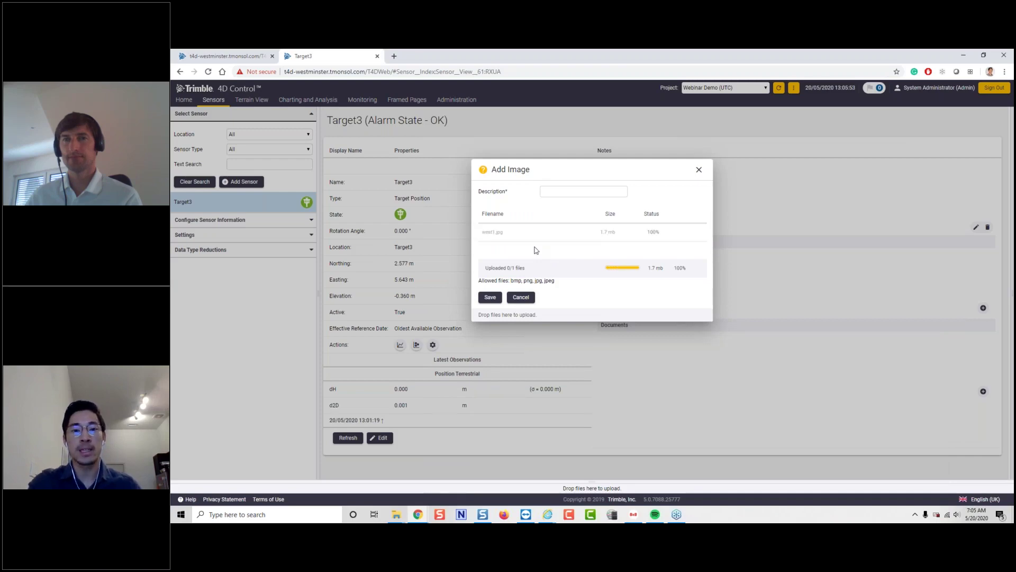
left_click(576, 195)
type("Sensor 3")
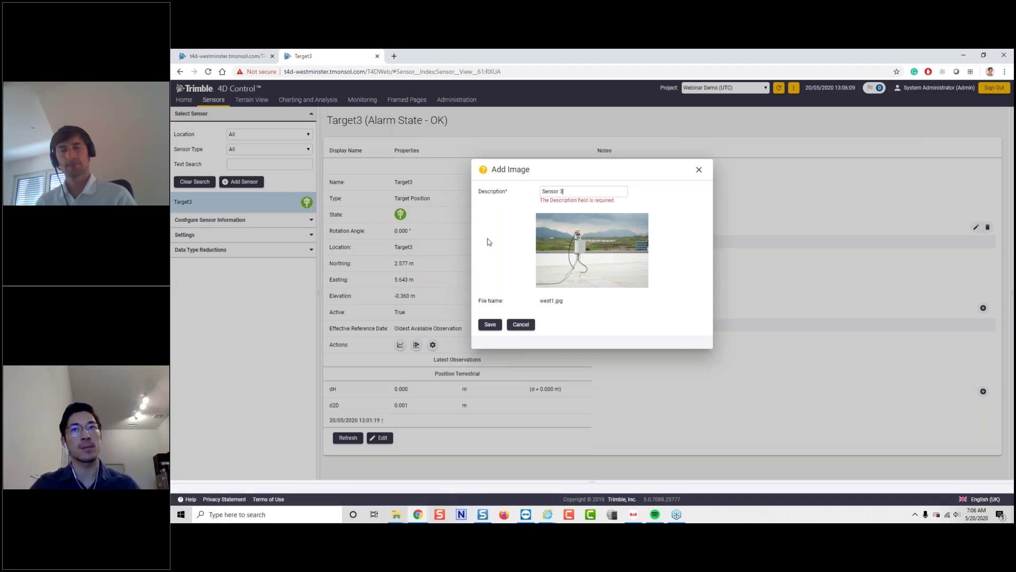
left_click(490, 324)
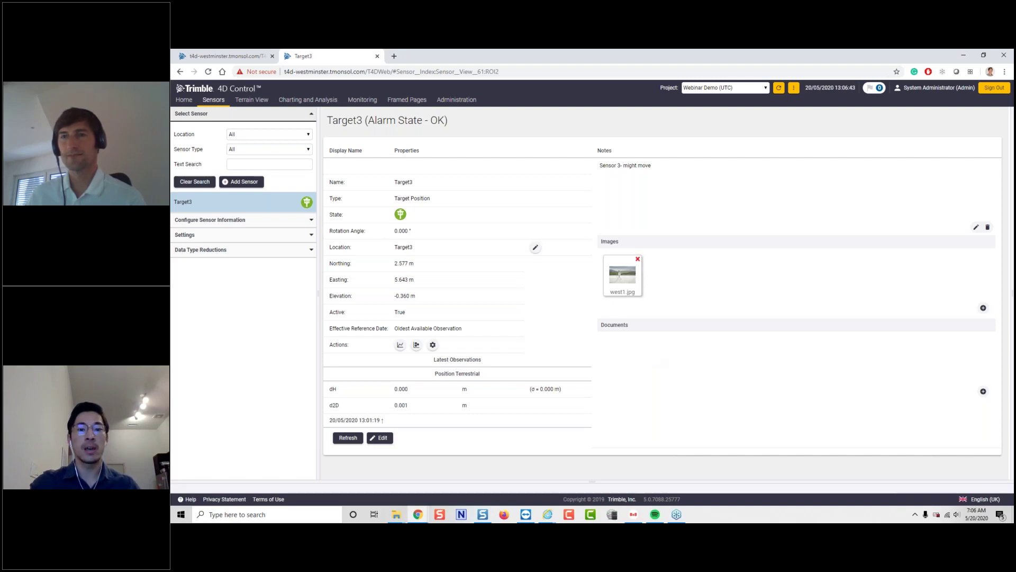
Step: Review the reference date modes available for Target3 and save its override as Use Project Default
left_click(432, 346)
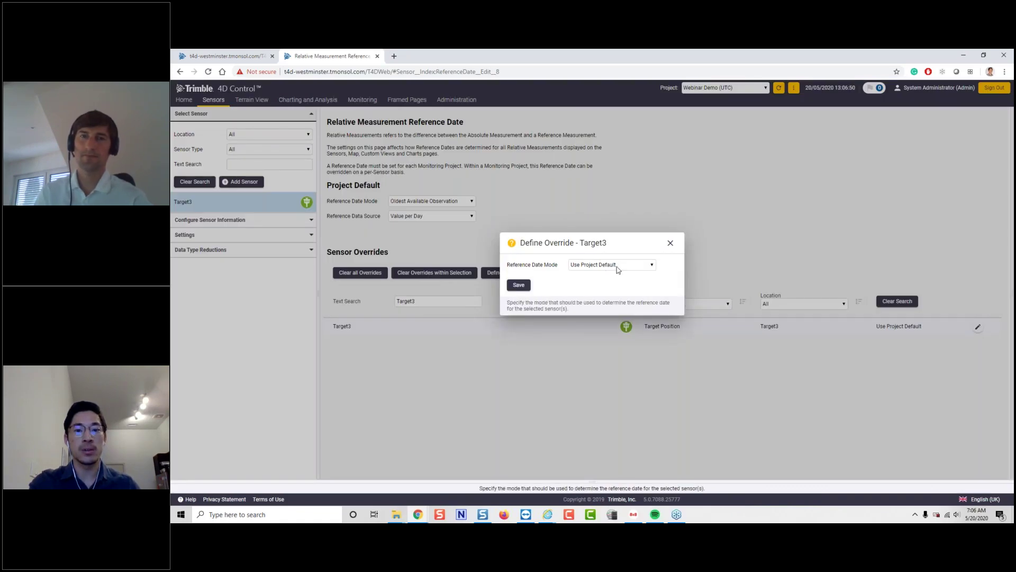
left_click(618, 269)
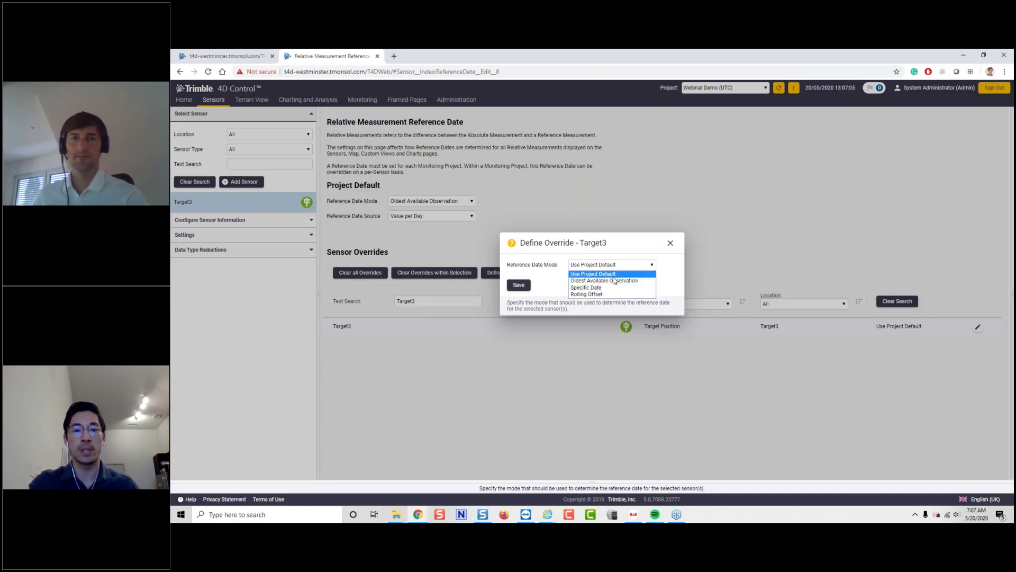
left_click(538, 273)
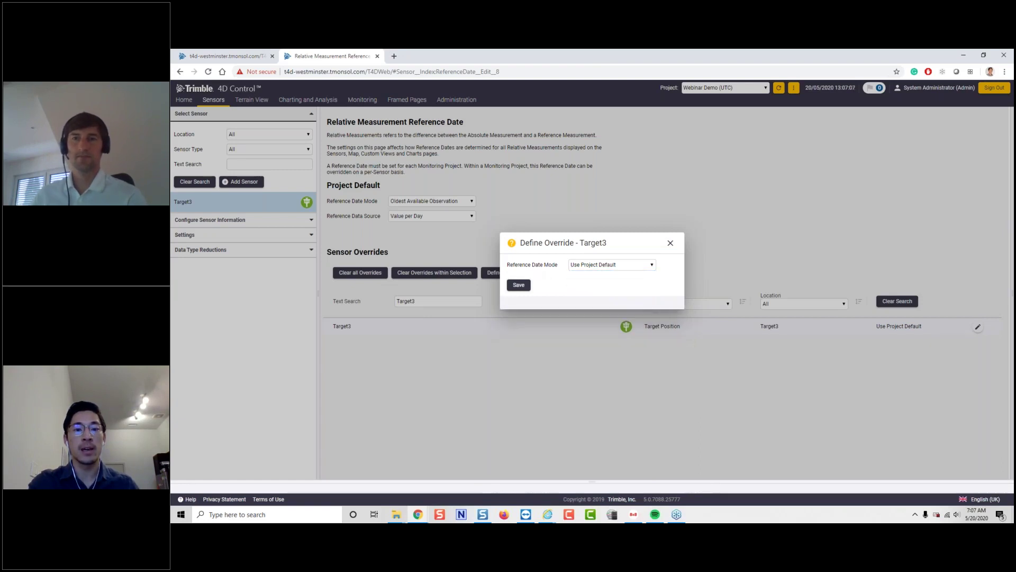
left_click(519, 286)
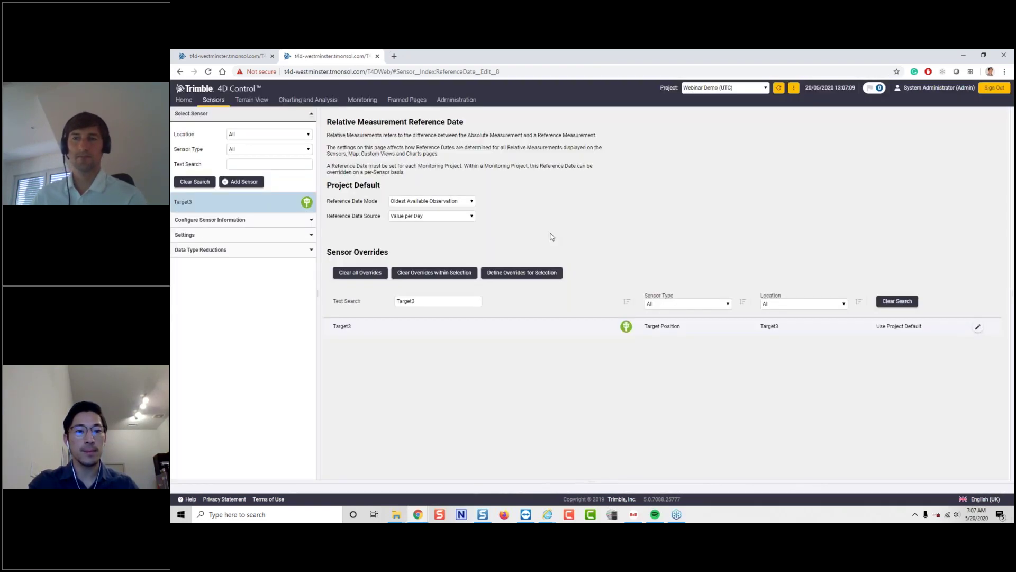
Step: Try a Specific Date of 01/05/2020 00:00:00 as the project's default reference date and discard the changes
left_click(434, 202)
left_click(428, 217)
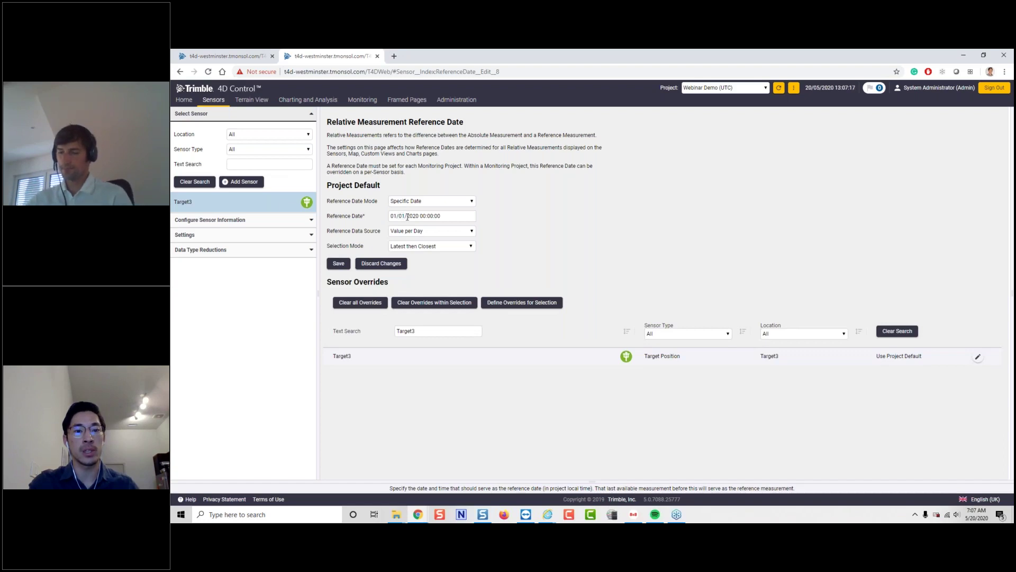
left_click(407, 216)
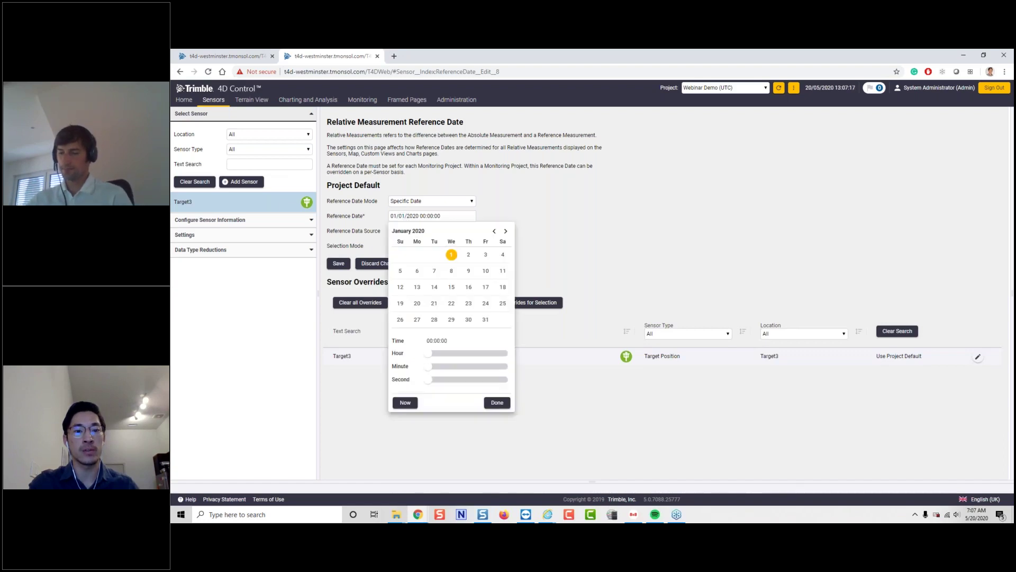
left_click(505, 231)
left_click(505, 231)
left_click(505, 231)
left_click(505, 232)
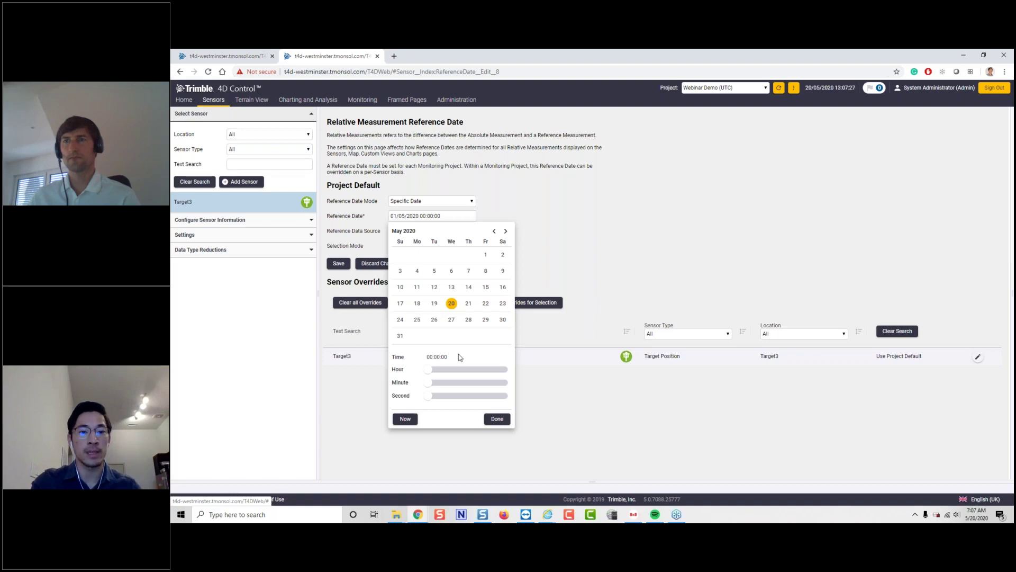
left_click(568, 219)
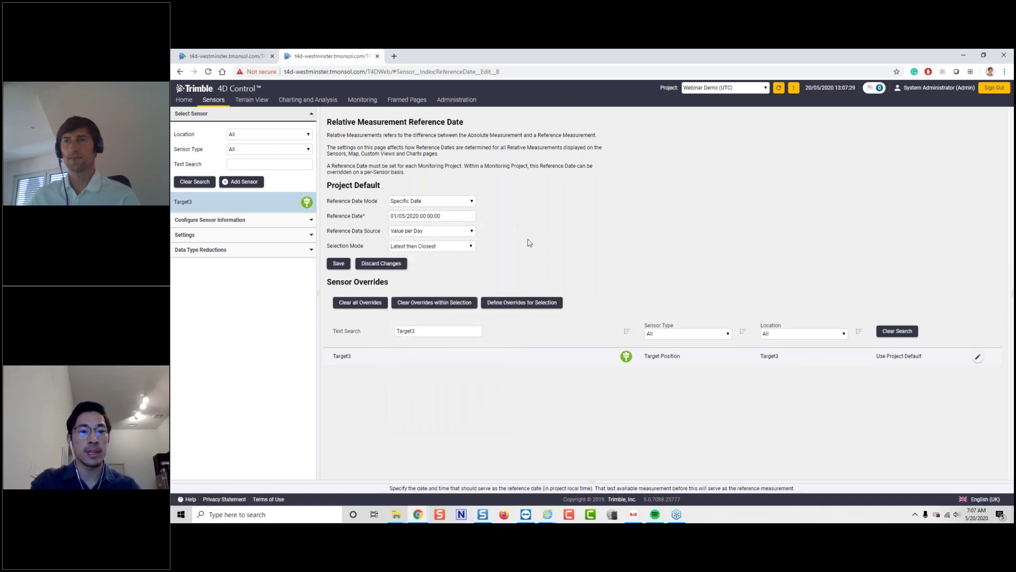
left_click(390, 265)
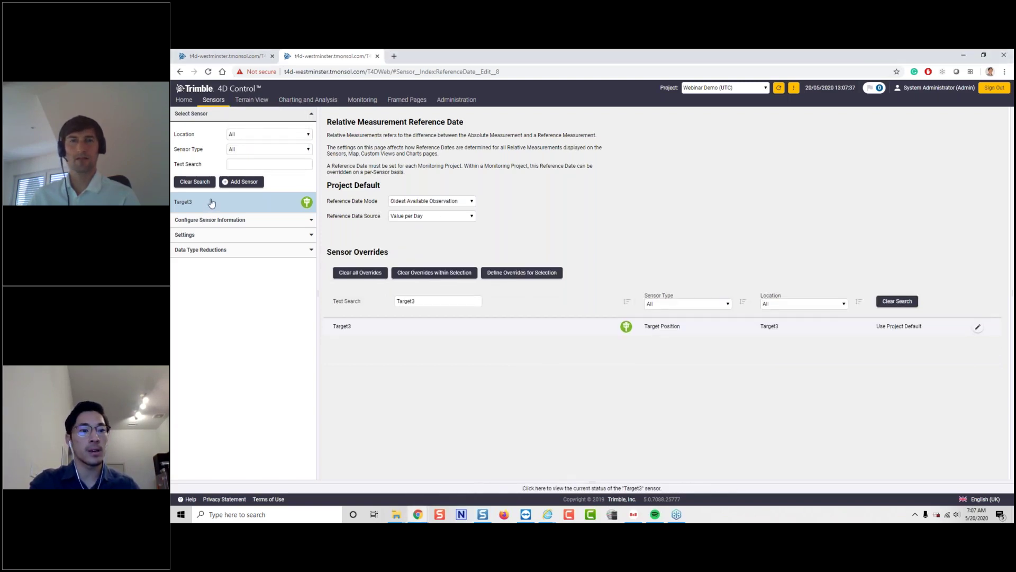
Step: Reopen Target3's sensor properties from the Sensors page and bring up its chart with the chart controls shown
left_click(214, 100)
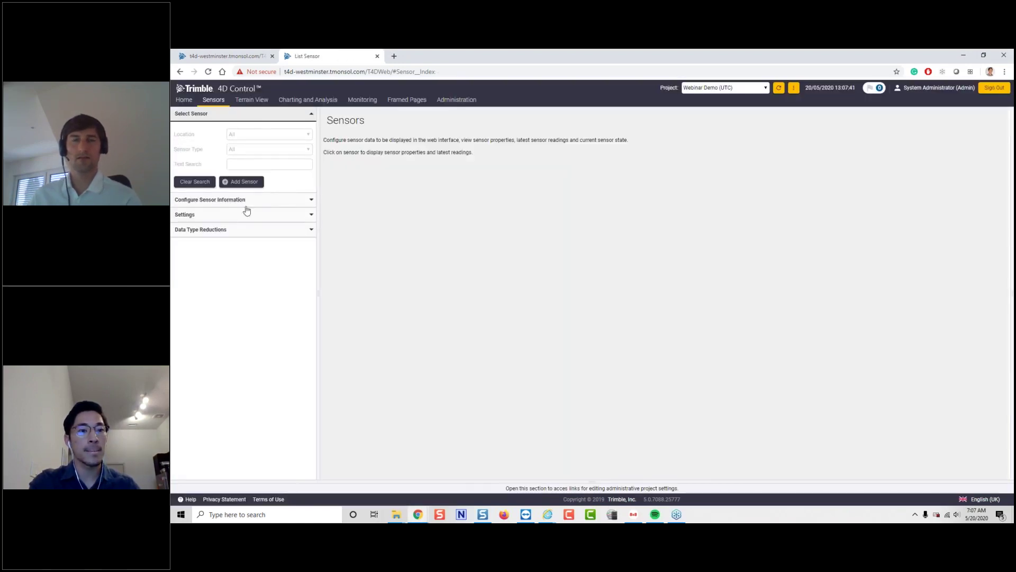
left_click(237, 199)
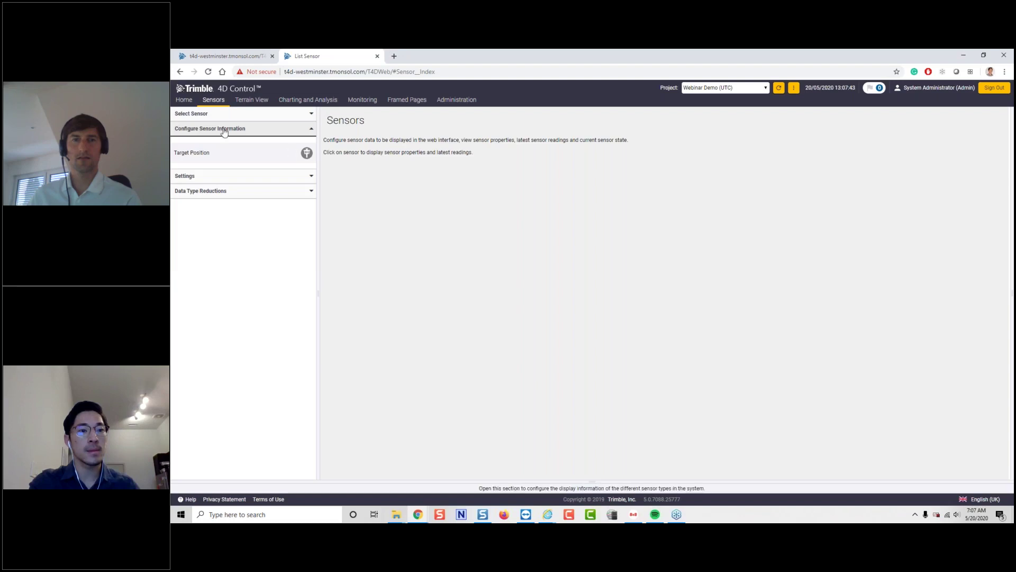
left_click(222, 114)
left_click(205, 202)
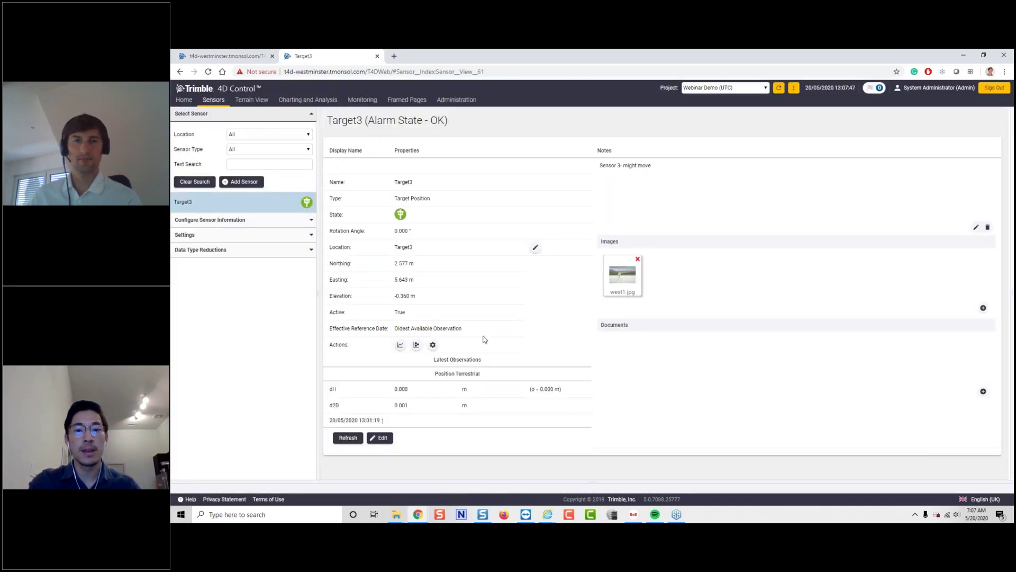
left_click(400, 345)
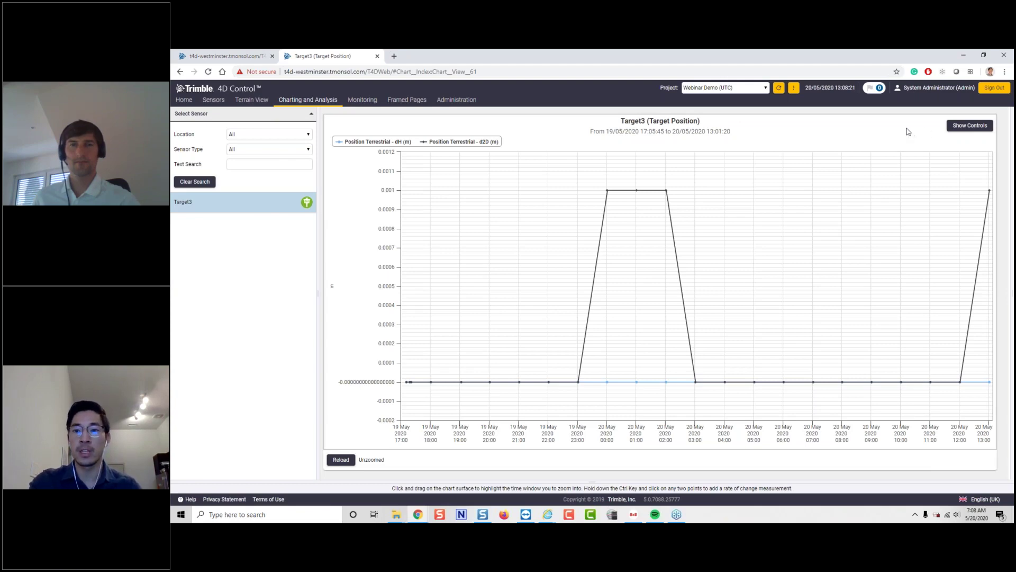
left_click(969, 125)
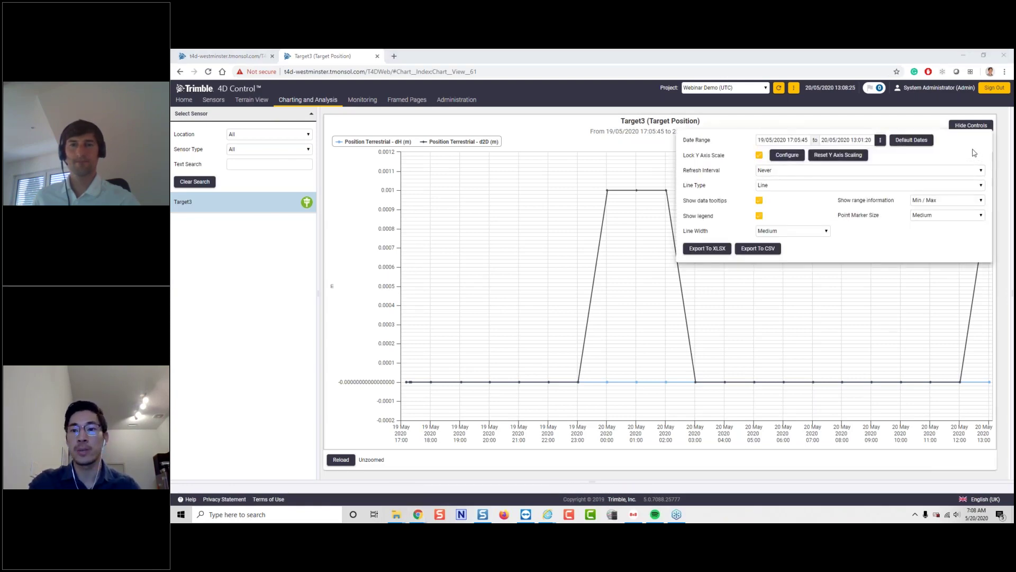
Step: Try 16/05/2020 as the chart's start date and set it back to 19/05/2020 without applying the dates
left_click(795, 140)
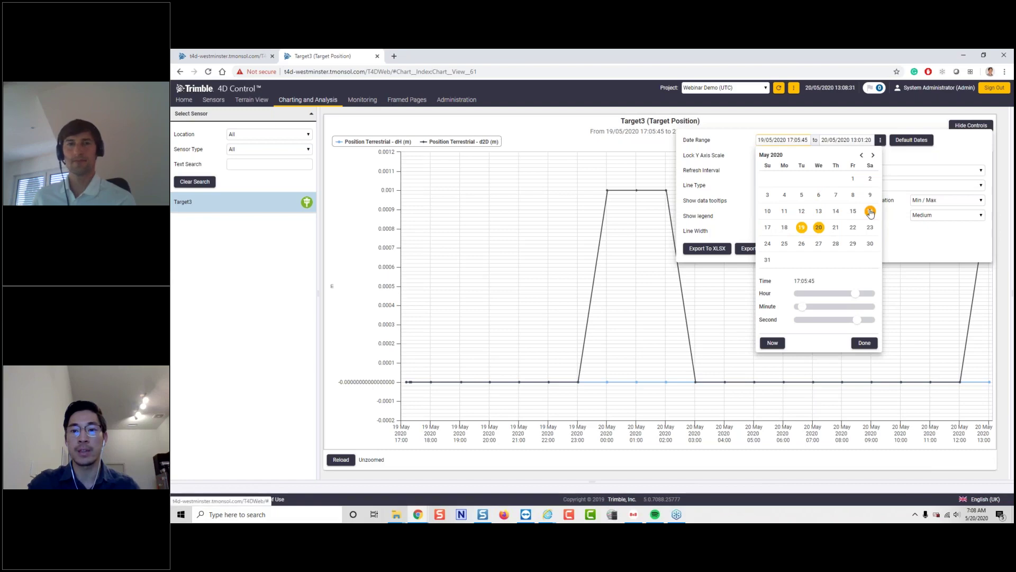
left_click(871, 212)
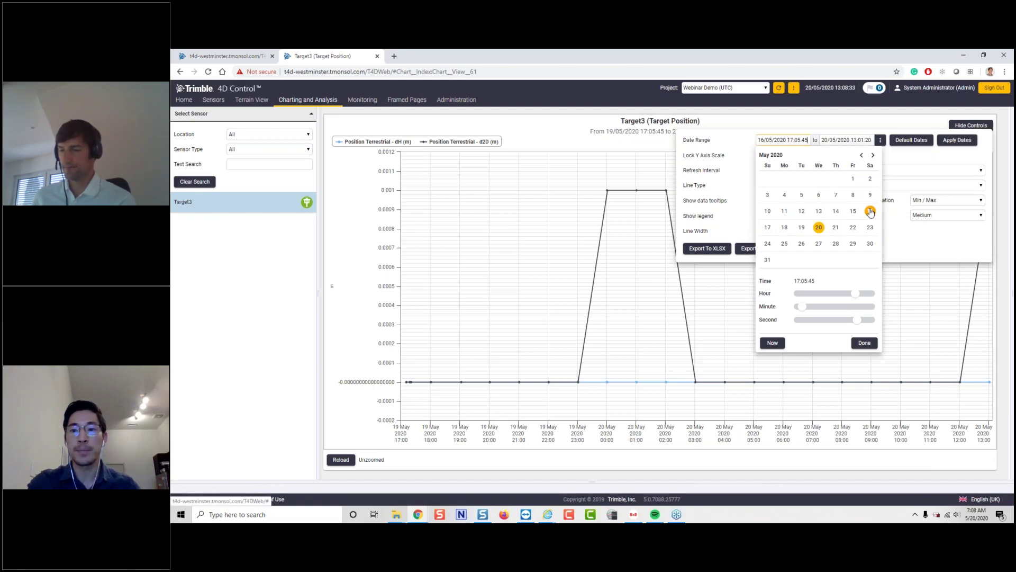
left_click(802, 228)
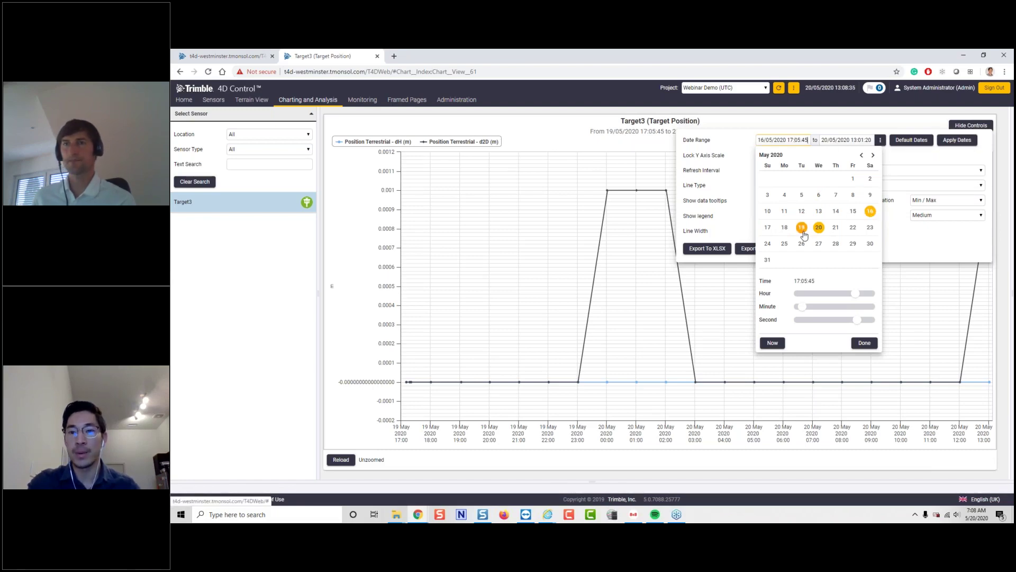
left_click(739, 183)
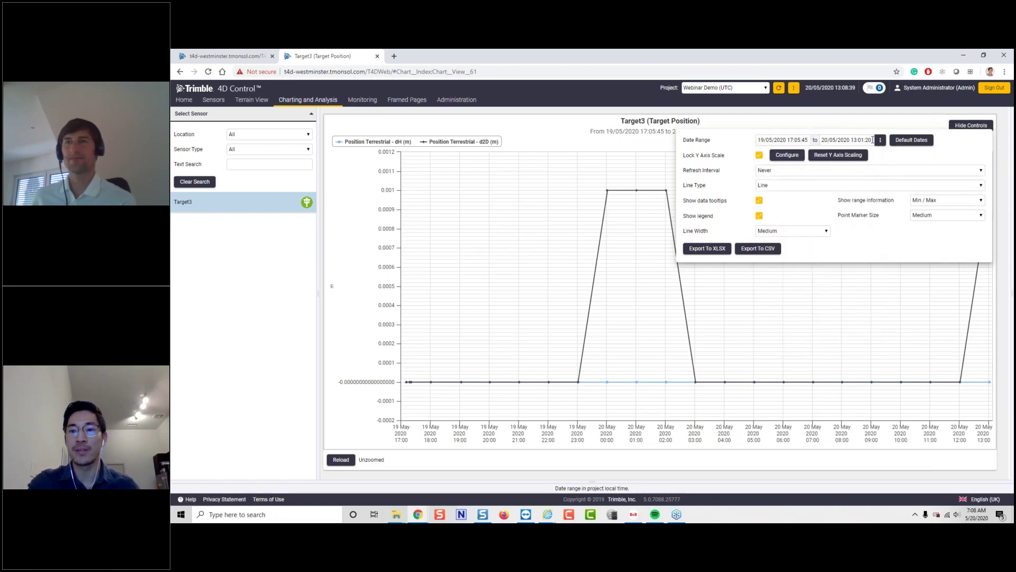
Step: Turn Lock Y Axis Scale off and back on for the Target3 chart, and hide the chart controls
left_click(760, 156)
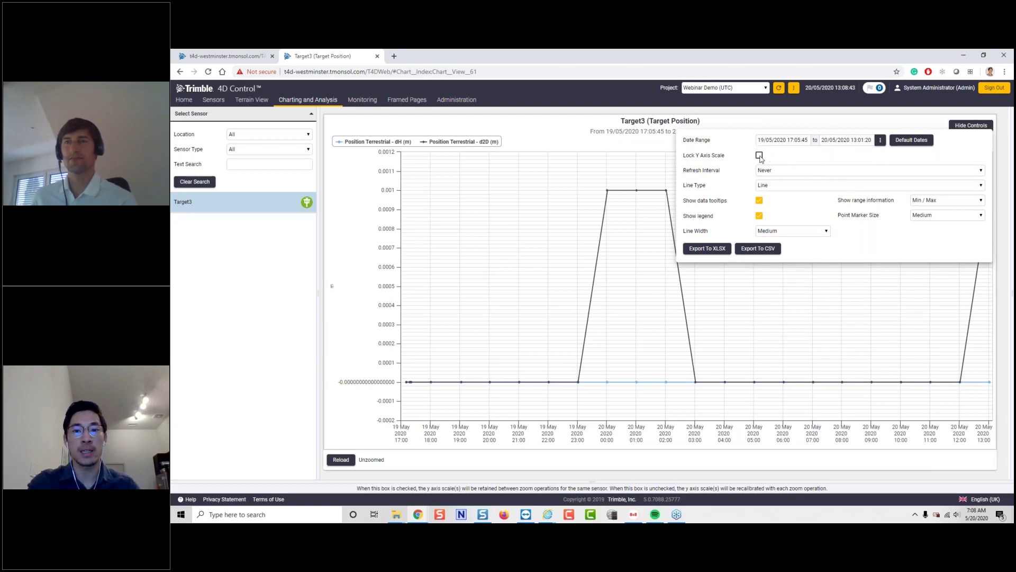
left_click(759, 156)
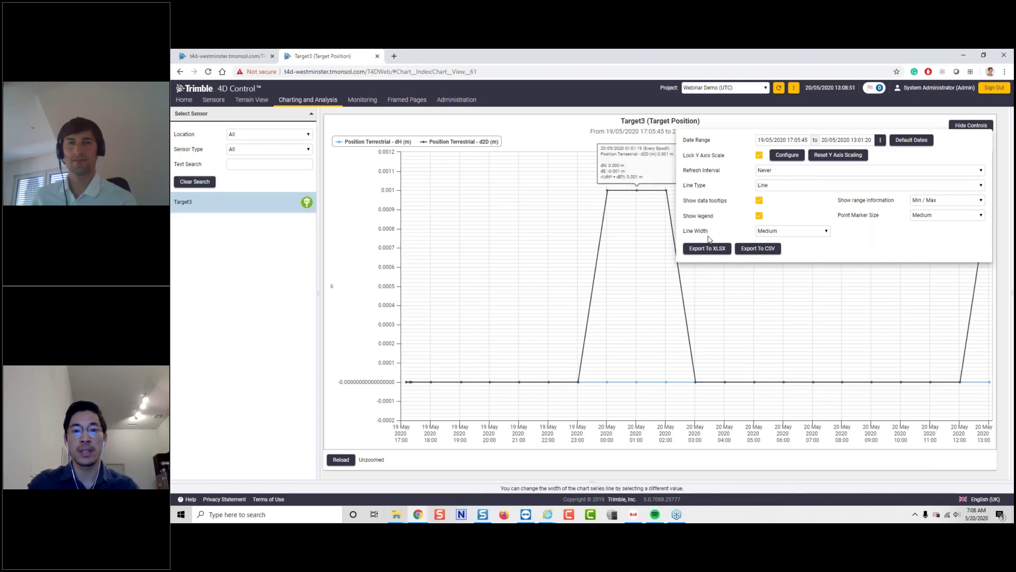
mouse_move(753, 251)
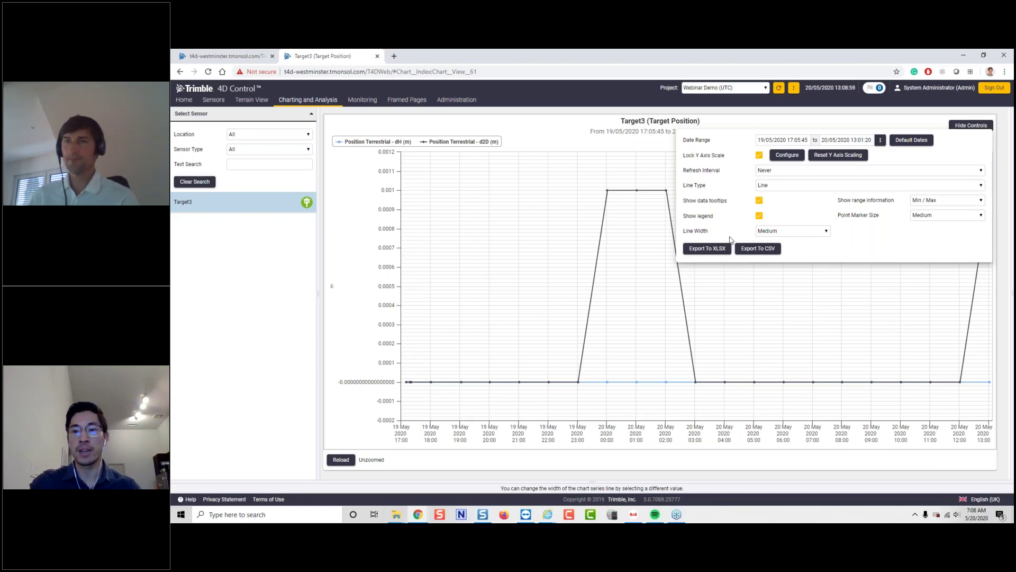
left_click(963, 128)
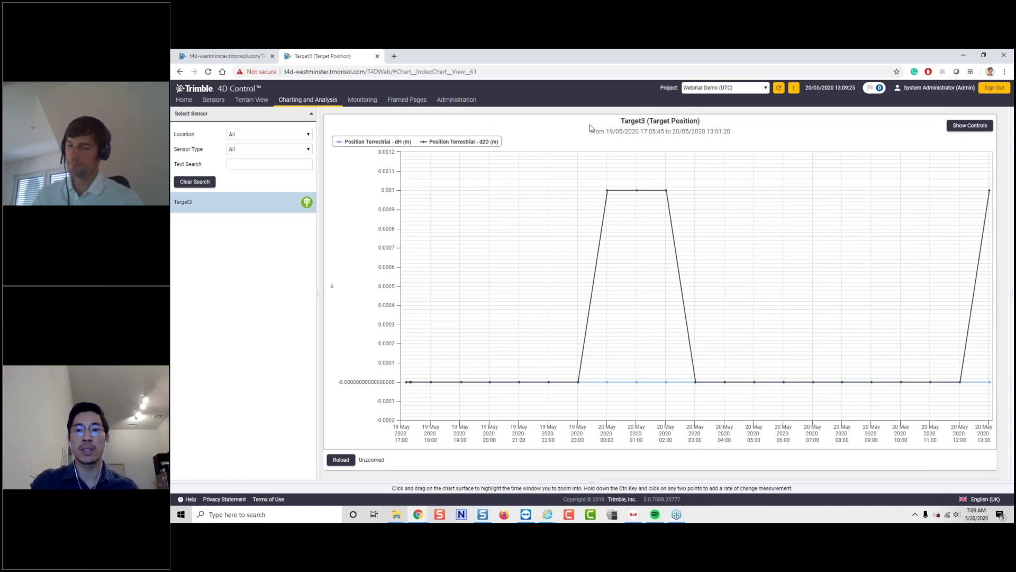
Step: Check the web notifications, close them and open the Alarms page of the Webinar Demo project
left_click(870, 90)
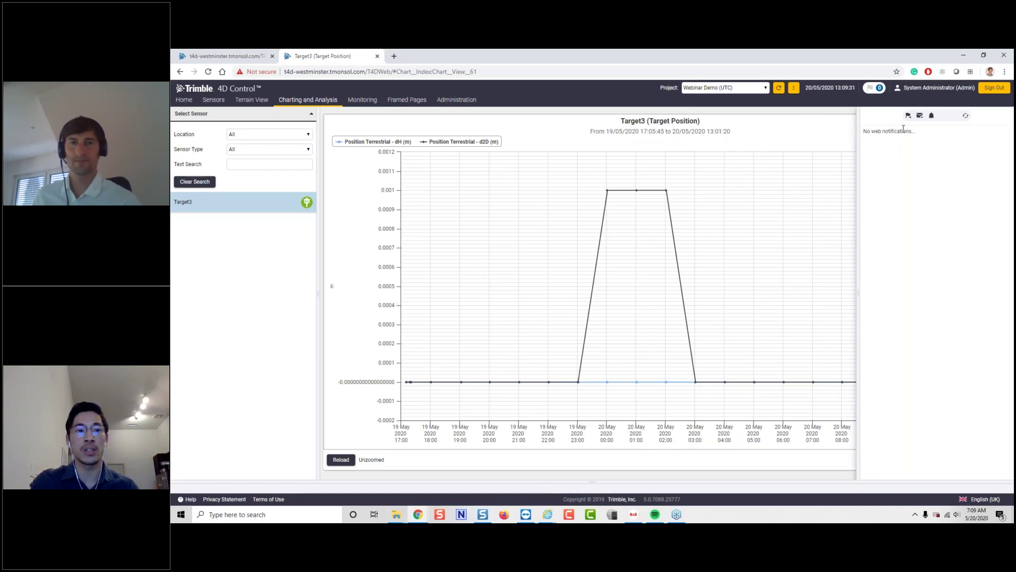
left_click(877, 89)
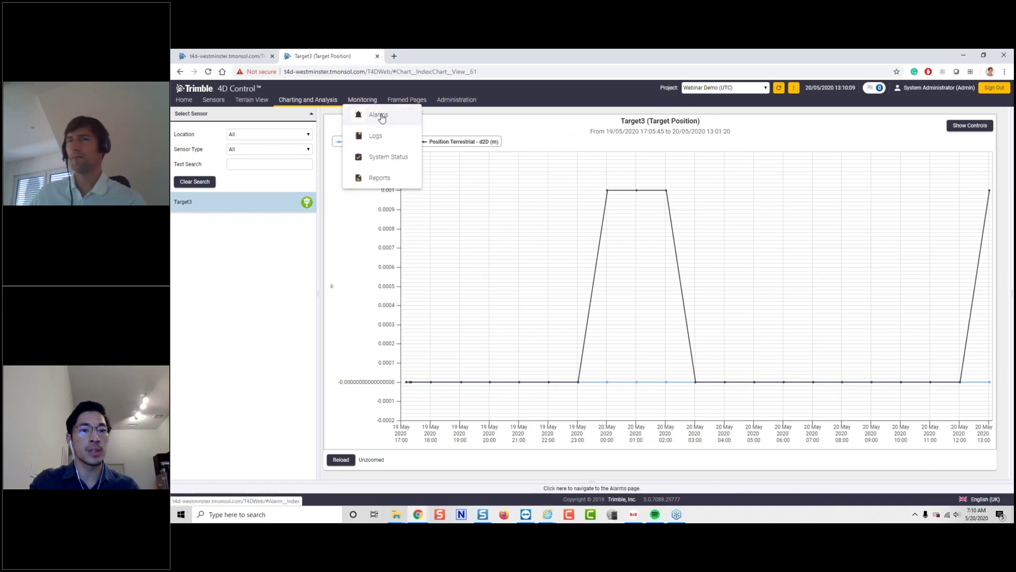
left_click(378, 114)
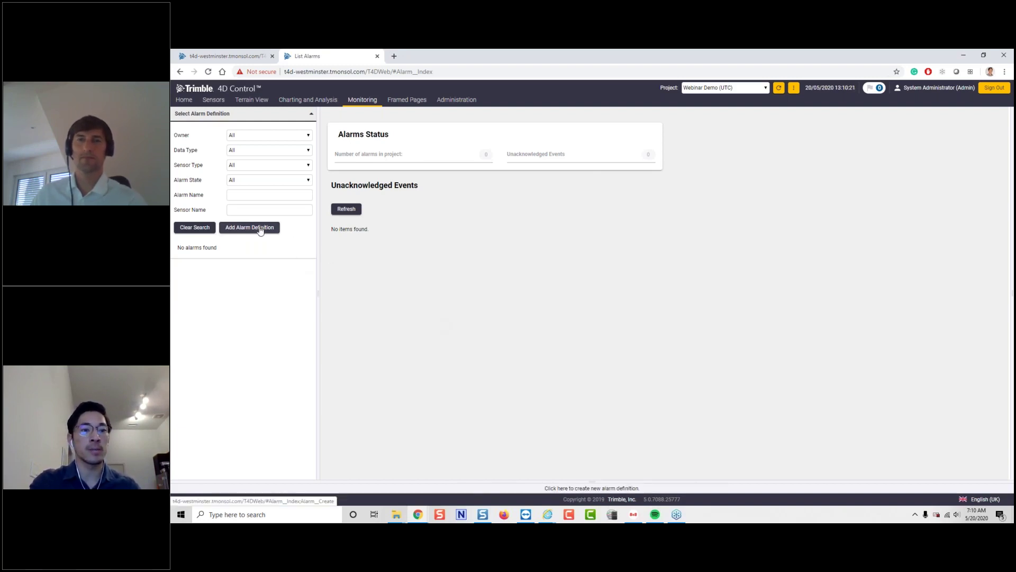
Step: Create and save an alarm definition named Displacements with an evaluation frequency of 1 minute
left_click(260, 229)
left_click(432, 138)
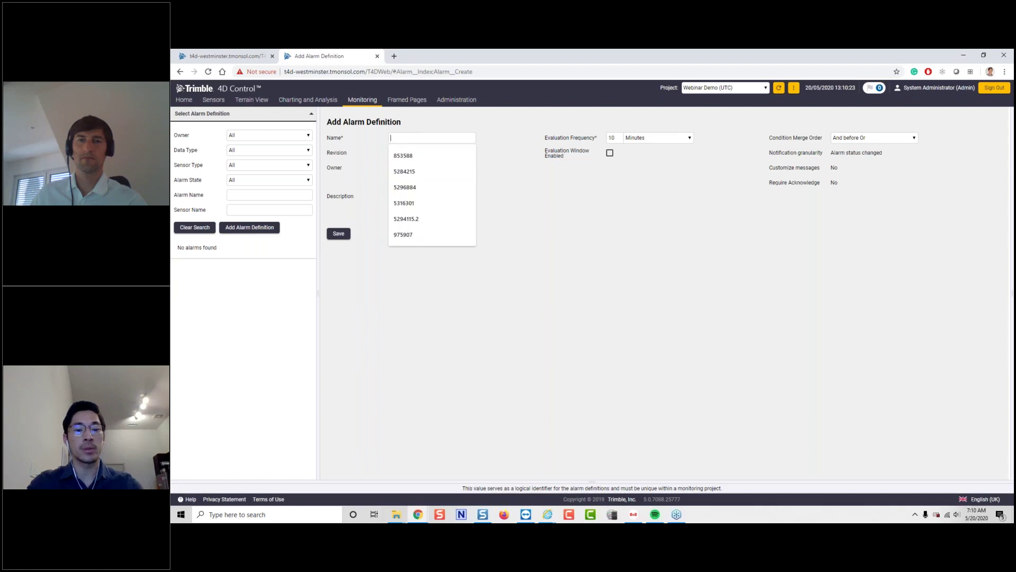
type("Displacements")
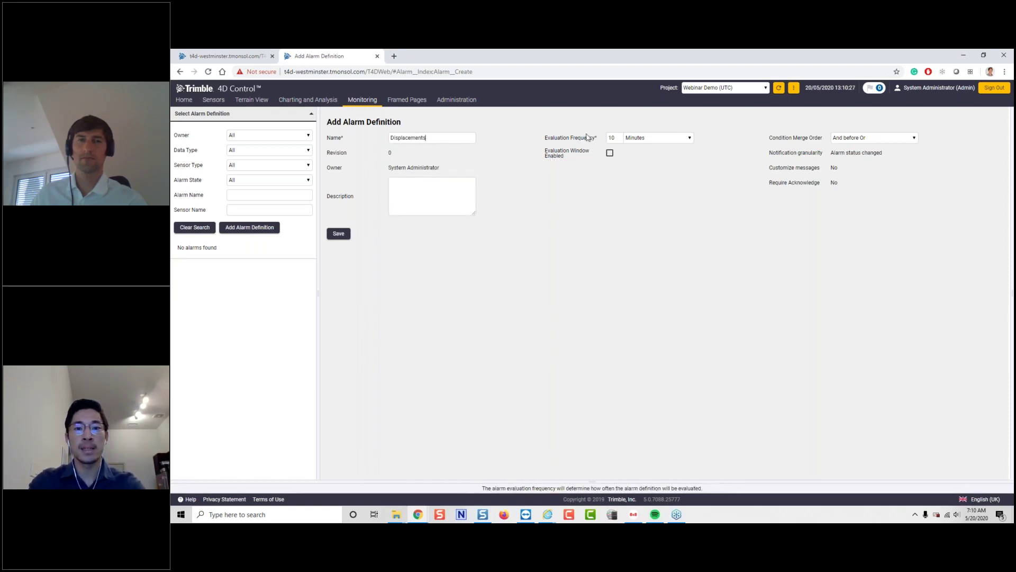
double_click(618, 138)
type("1")
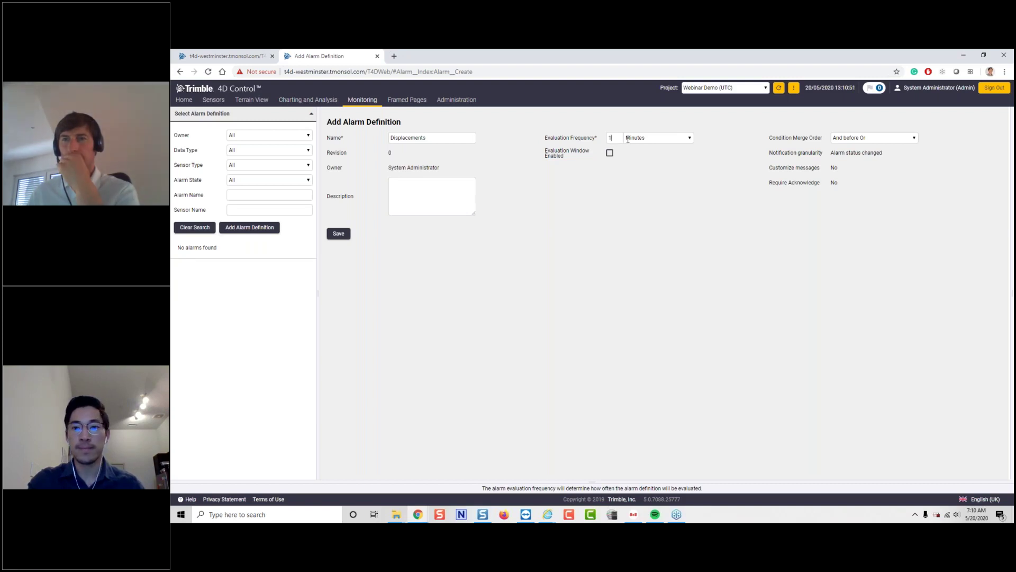
left_click(340, 236)
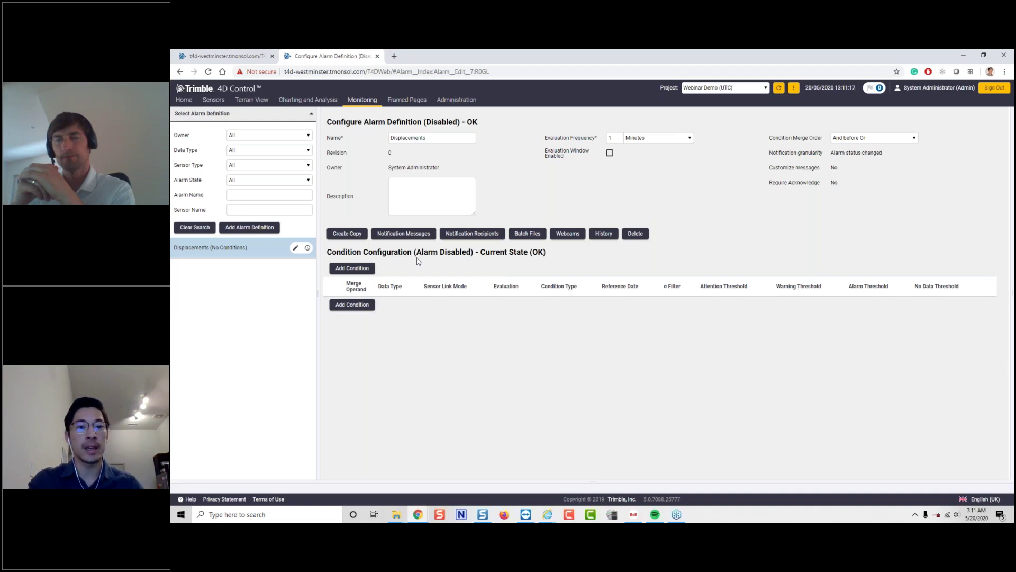
Step: Start a new condition for the Displacements alarm with Position Terrestrial as its data type
left_click(365, 269)
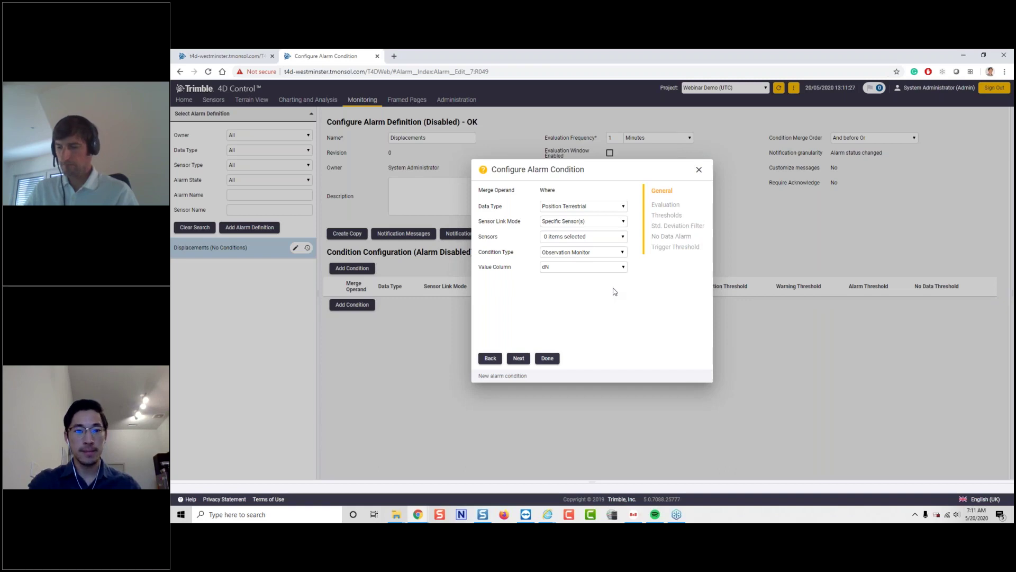
left_click(589, 207)
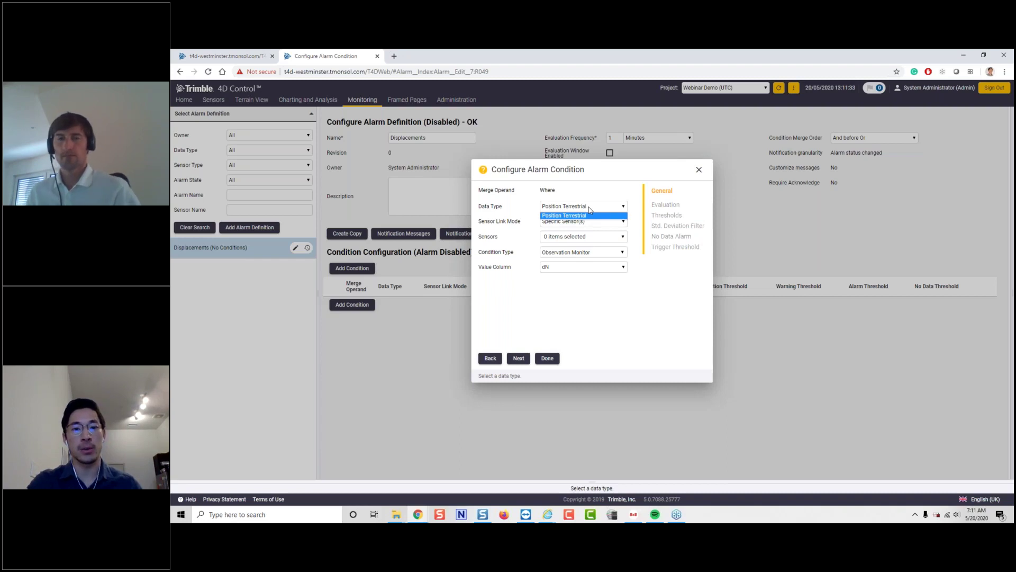
left_click(588, 215)
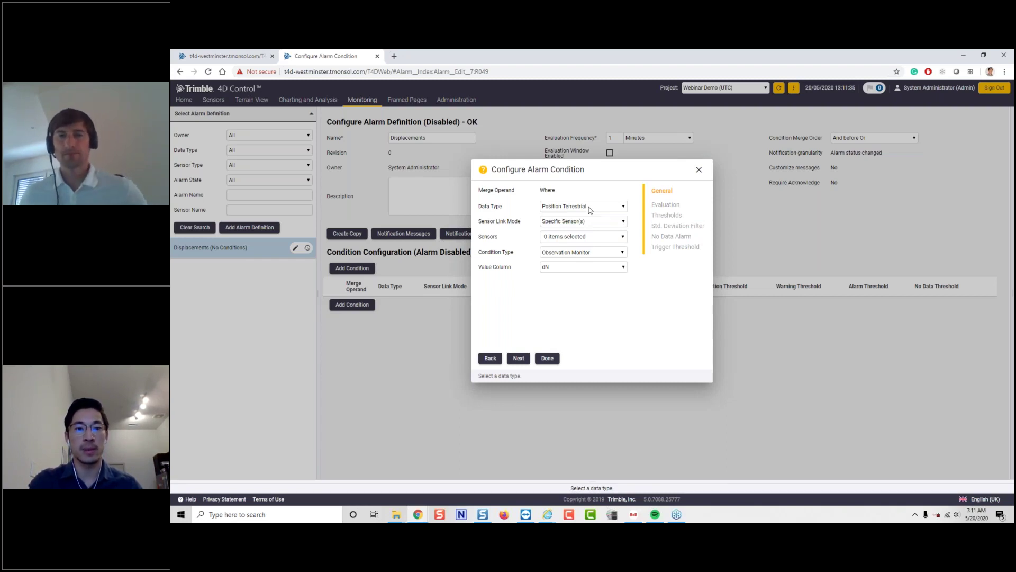
Step: Try the sensor link mode All Sensors of Sensor Type with Target Position as the sensor type
left_click(586, 222)
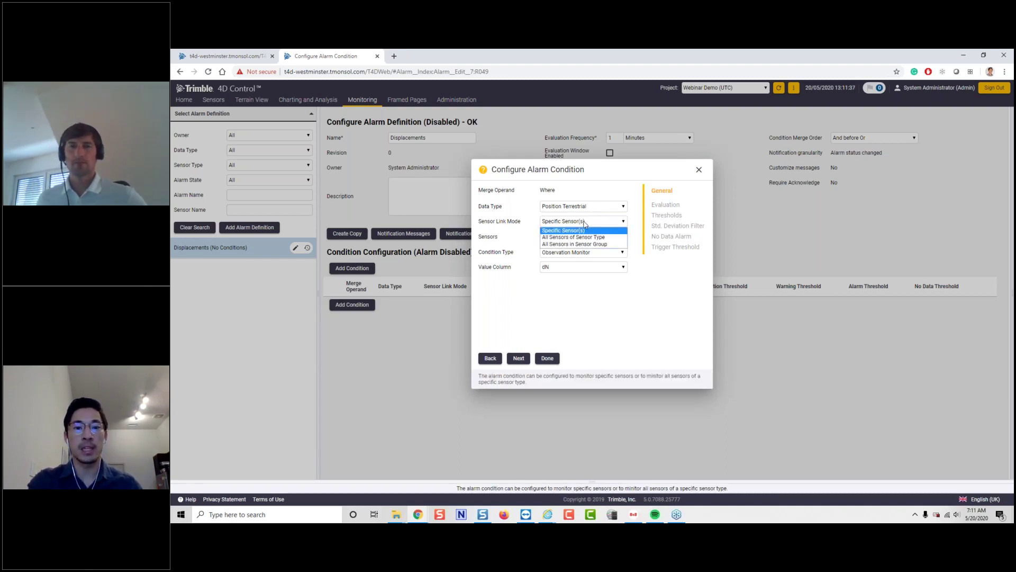
left_click(614, 238)
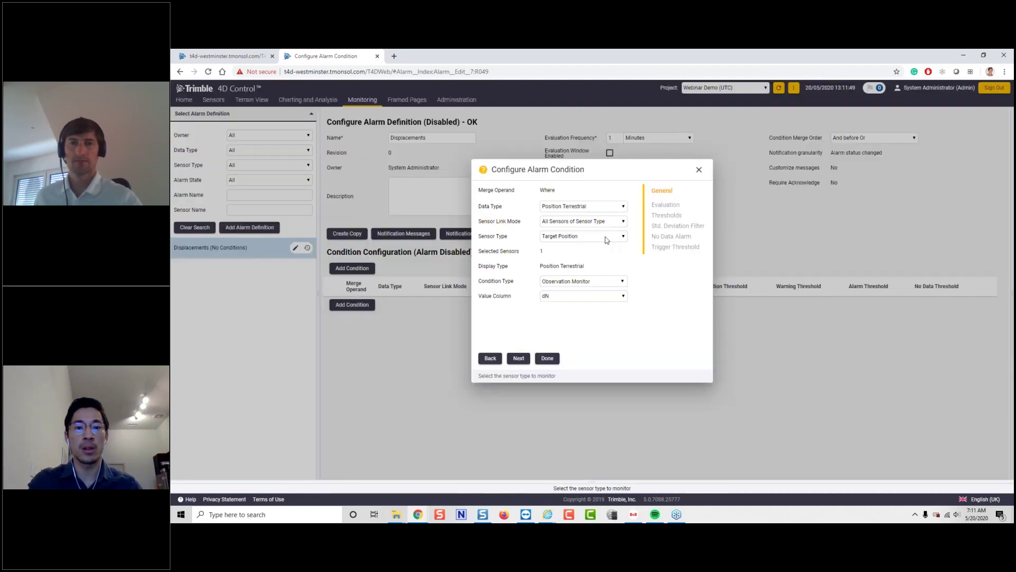
left_click(600, 241)
left_click(600, 244)
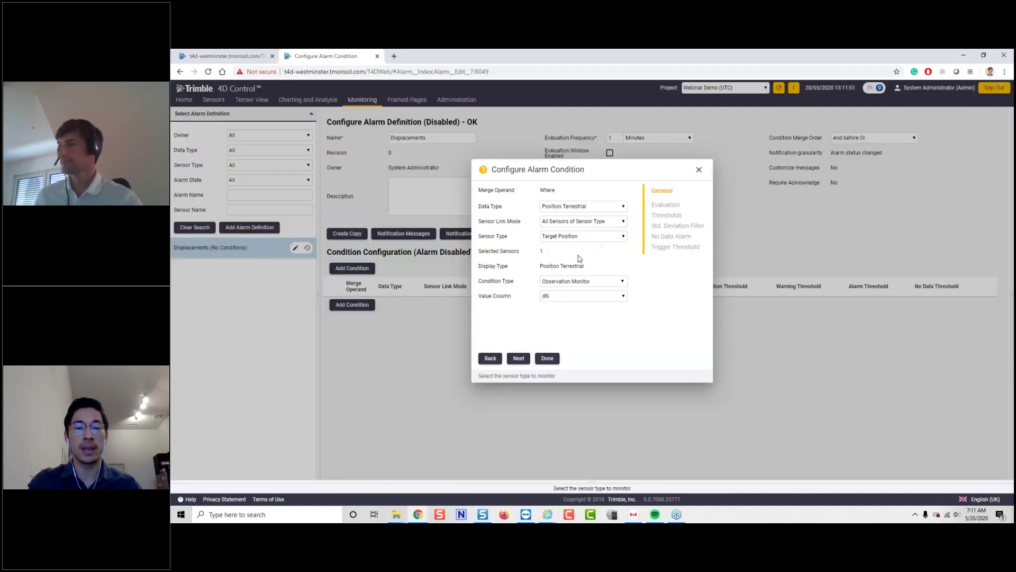
Step: Set the condition's sensor link mode to Specific Sensor(s) and select Target3 as the monitored sensor
left_click(578, 221)
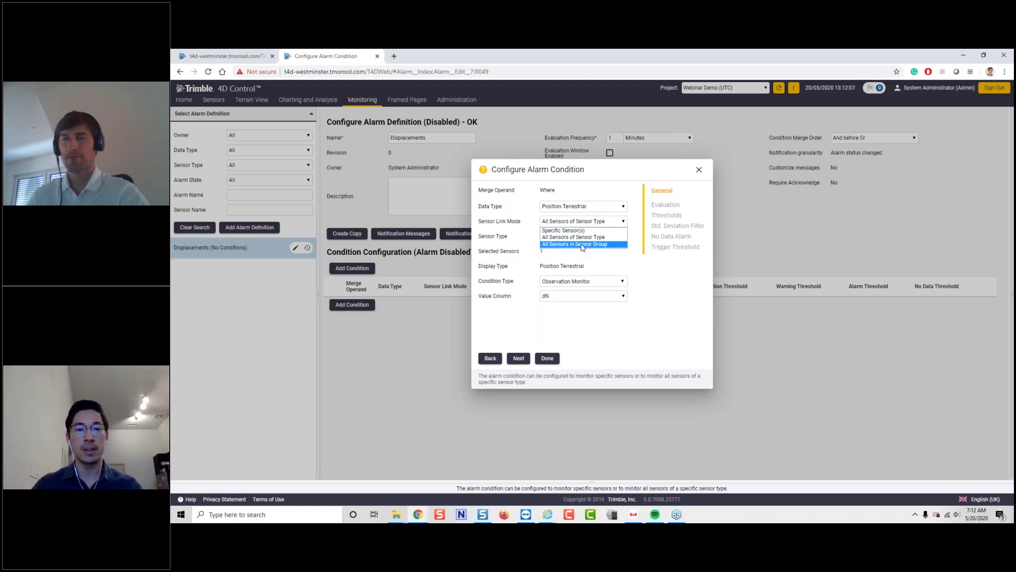
left_click(570, 231)
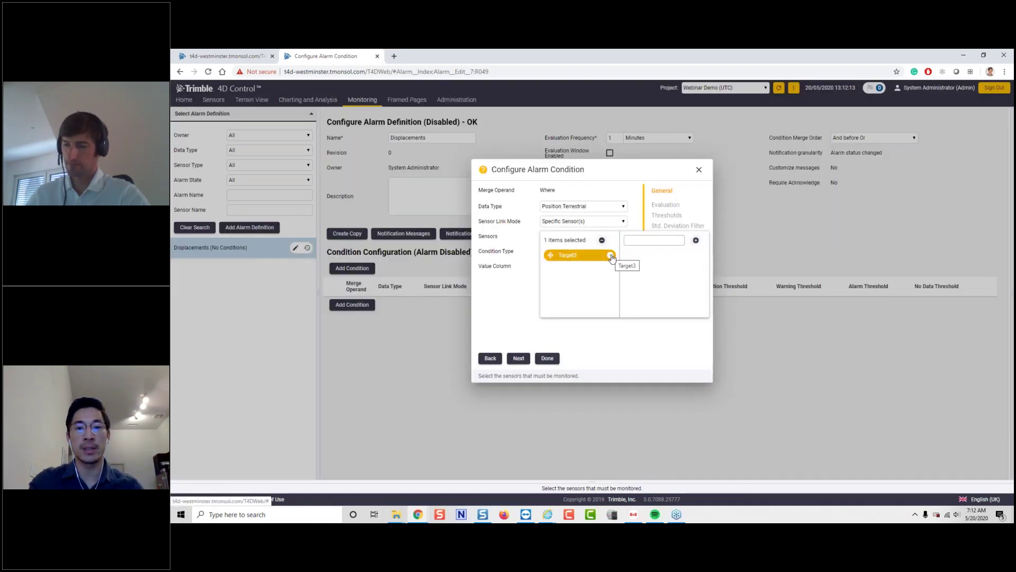
left_click(506, 303)
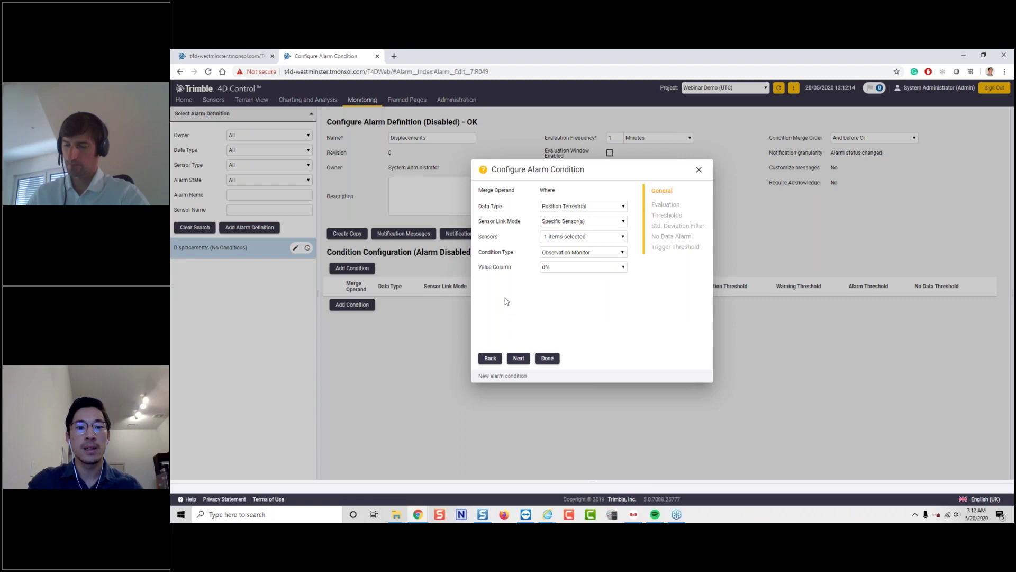
Step: Review the condition types, keep Observation Monitor, and set the value column to d2D
left_click(577, 254)
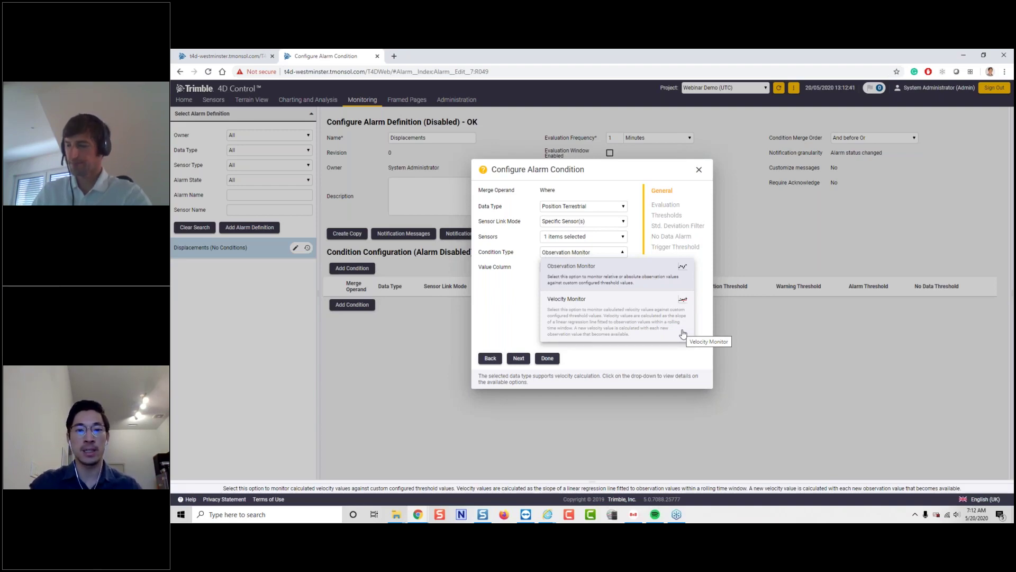
left_click(518, 297)
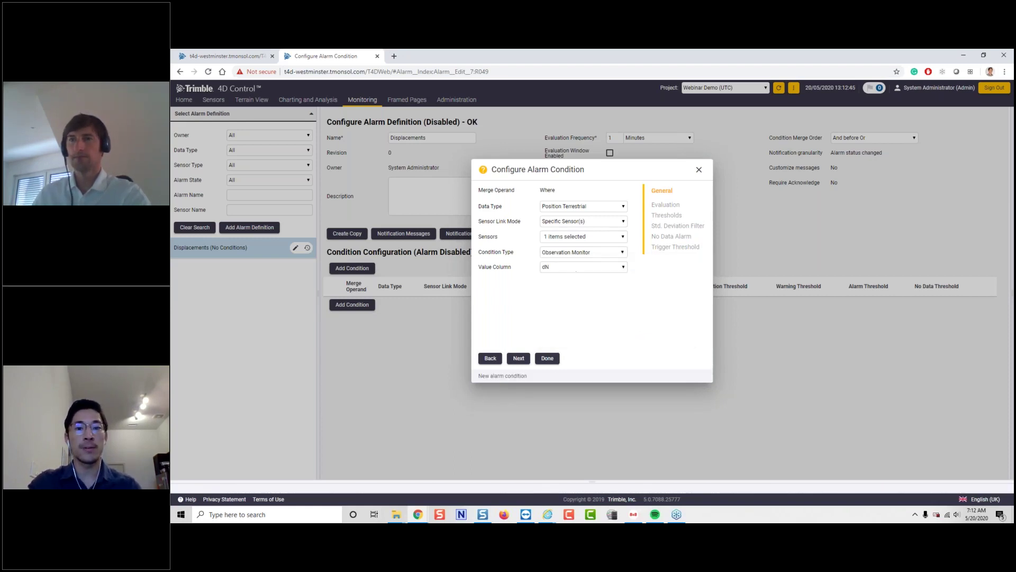
left_click(597, 268)
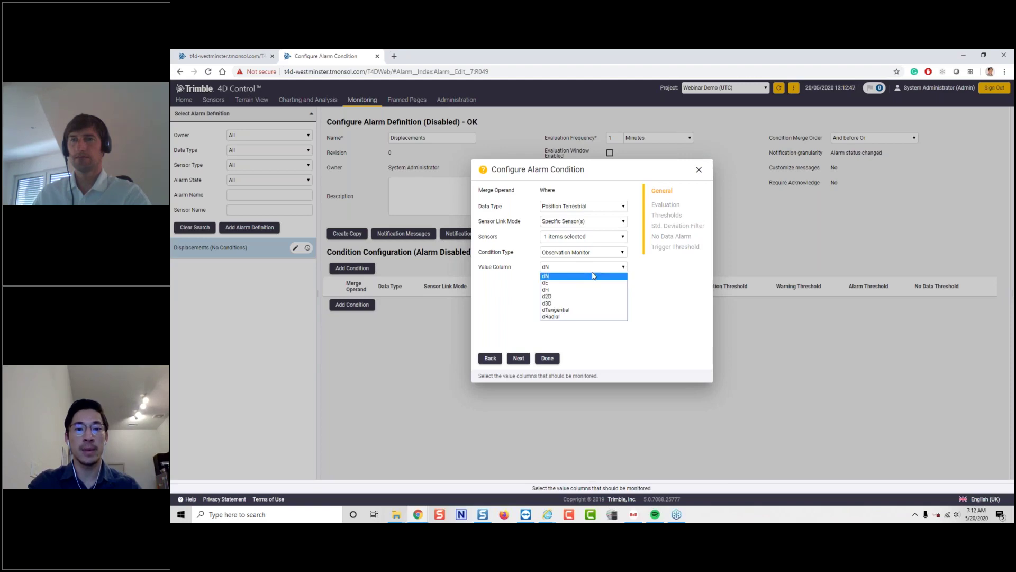
left_click(579, 297)
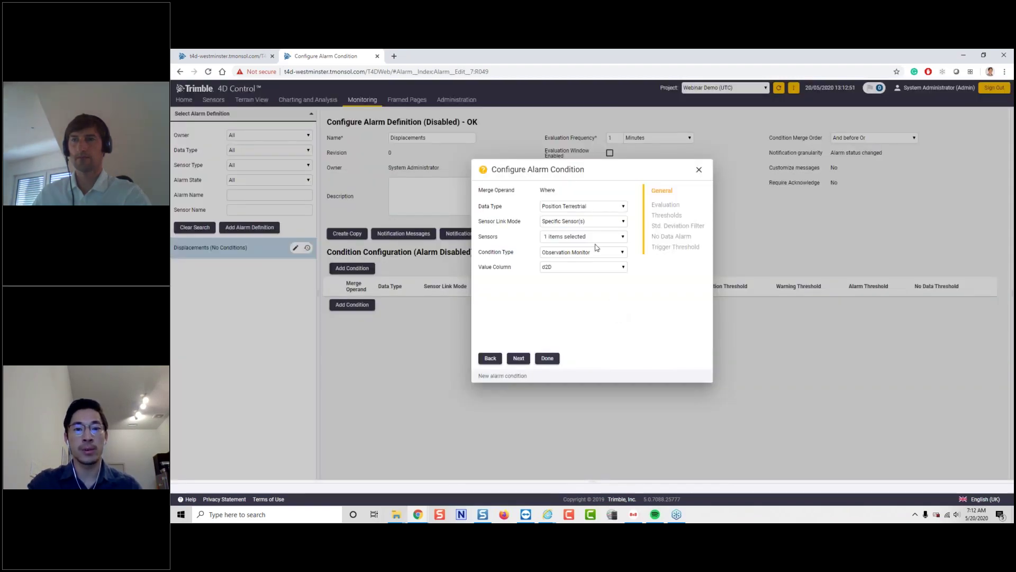
Step: Review the condition's evaluation modes and choose Latest available value
left_click(666, 206)
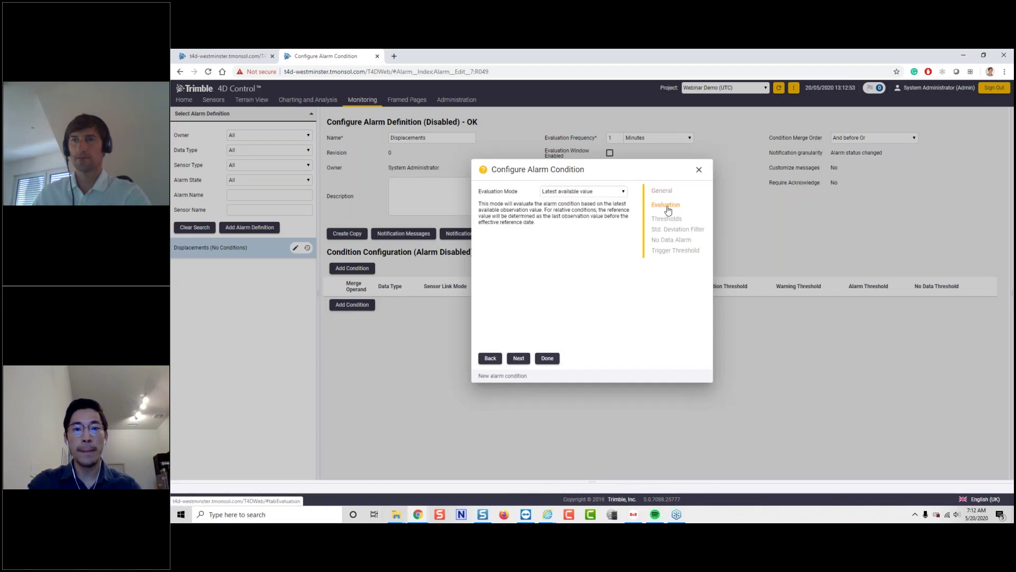
left_click(604, 193)
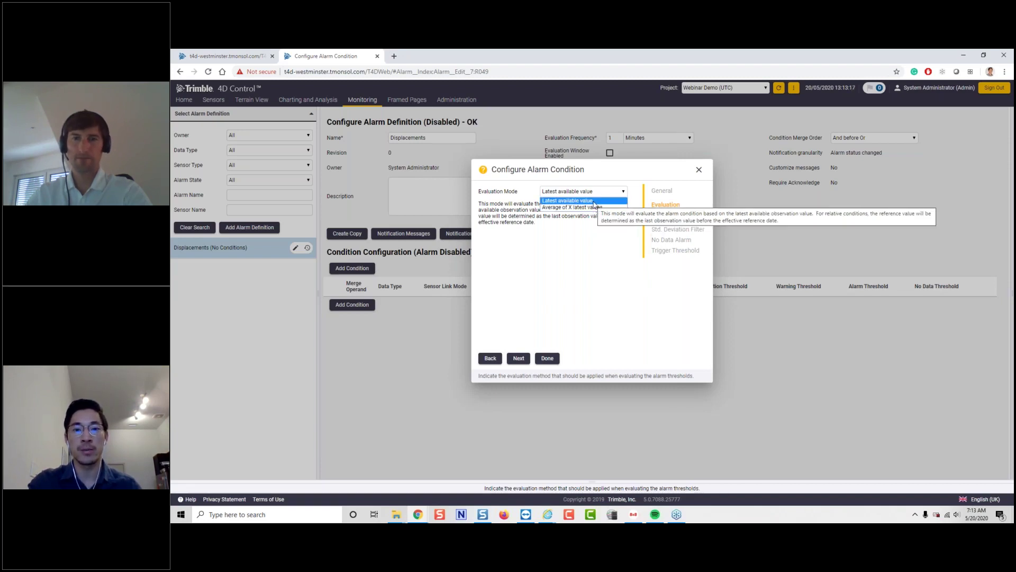
left_click(594, 202)
Step: In the threshold settings, choose Absolute Measurement and set the unit to Millimeters (mm)
left_click(518, 358)
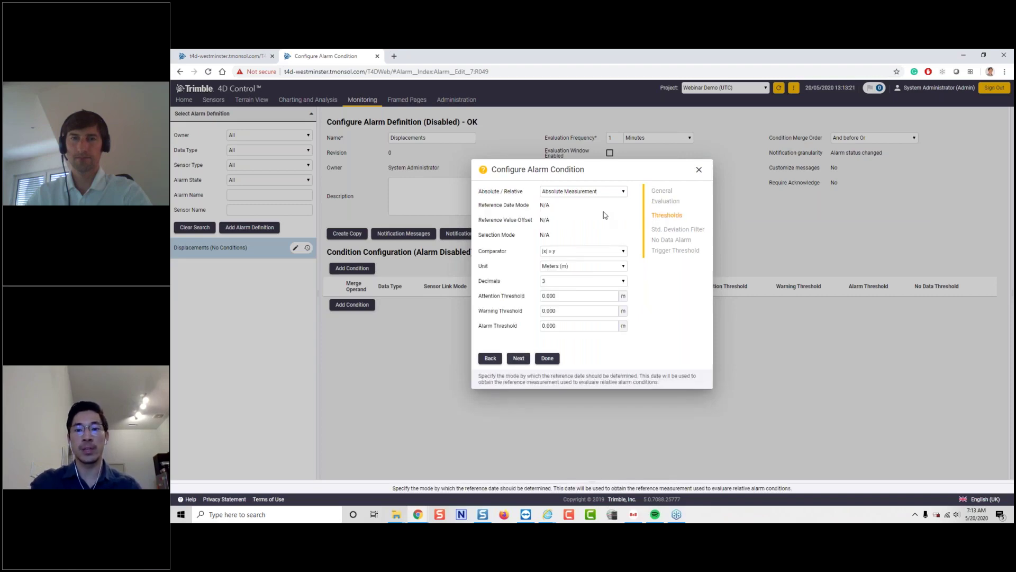
left_click(598, 192)
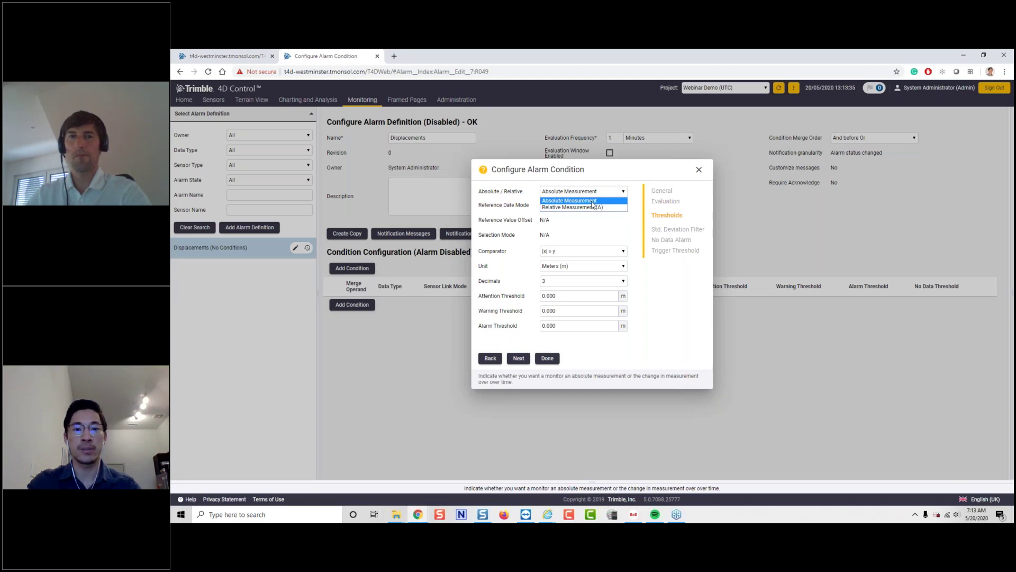
left_click(592, 201)
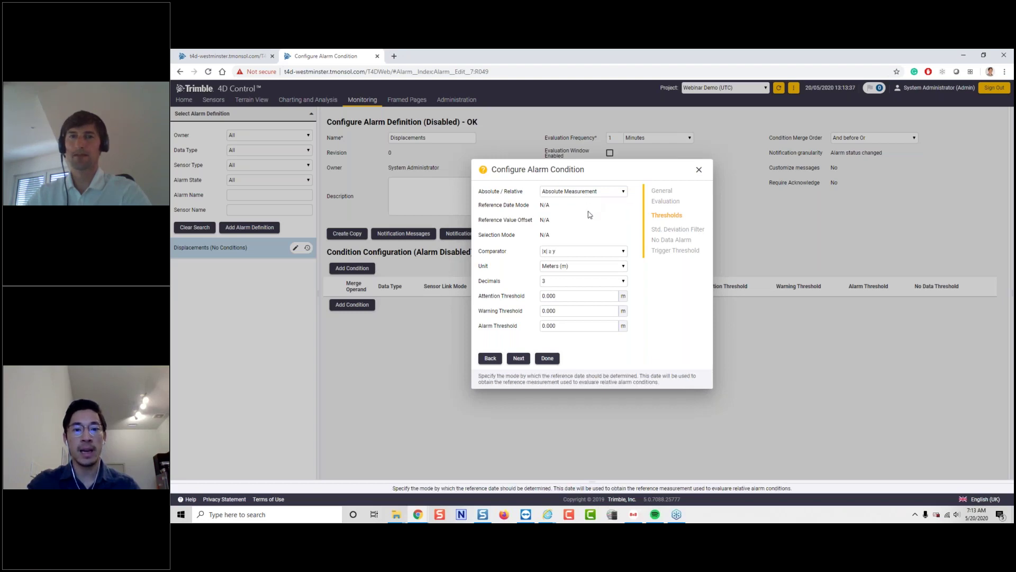
left_click(578, 267)
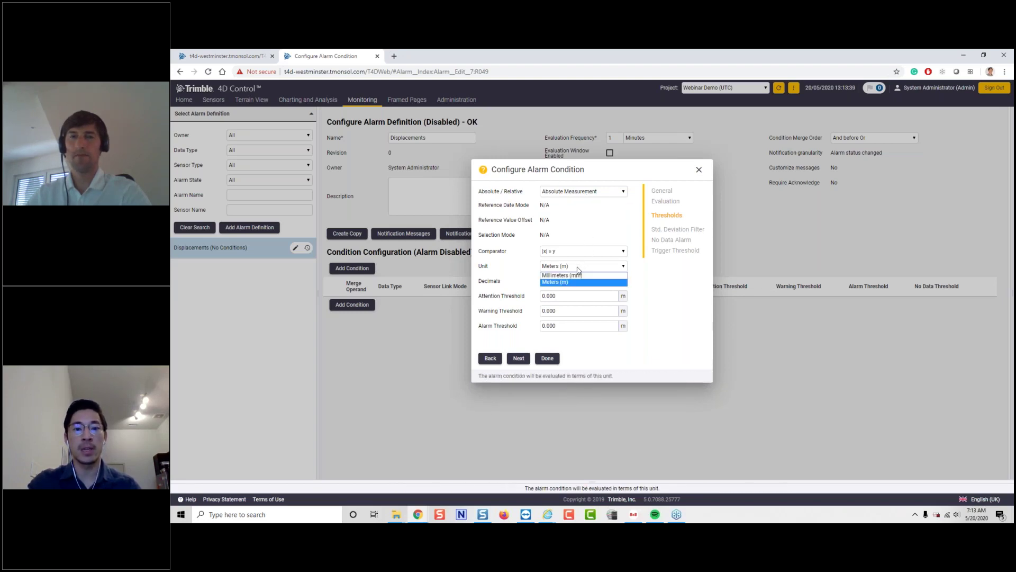
left_click(576, 275)
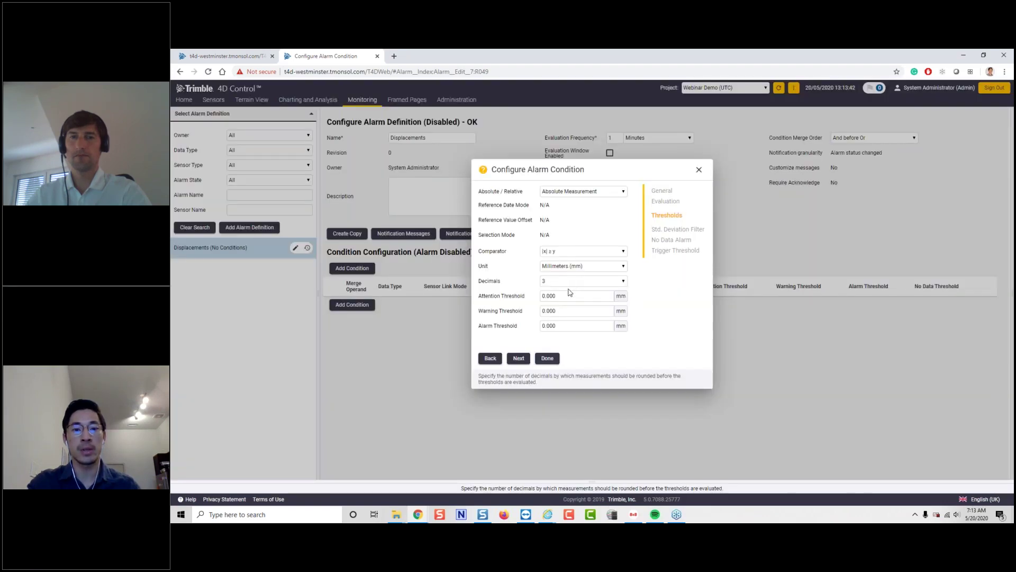
Step: Set the attention threshold to 2 mm, the warning threshold to 3 mm and the alarm threshold to 5 mm
left_click(550, 294)
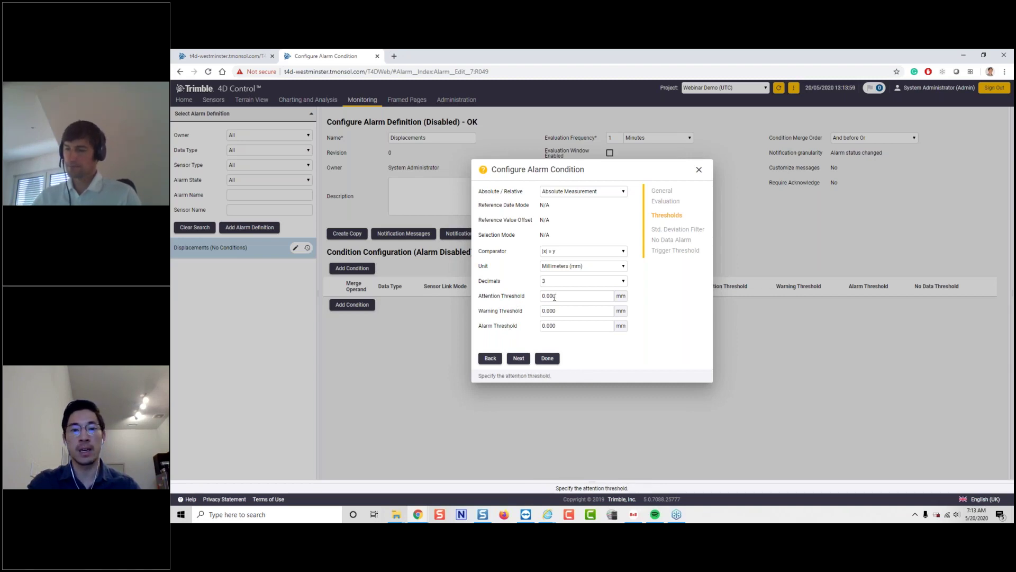
double_click(554, 296)
type("2")
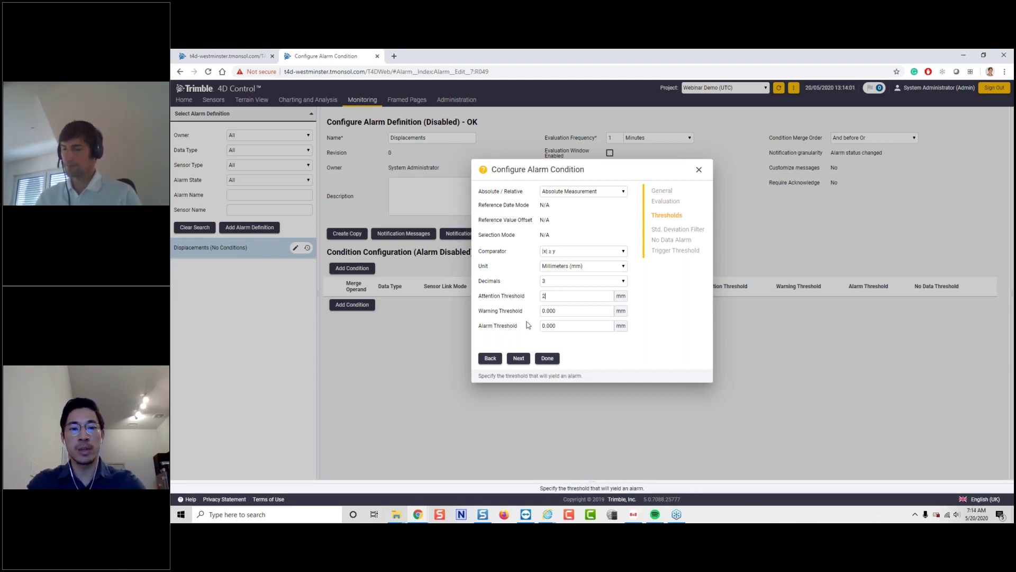
double_click(572, 316)
type("3")
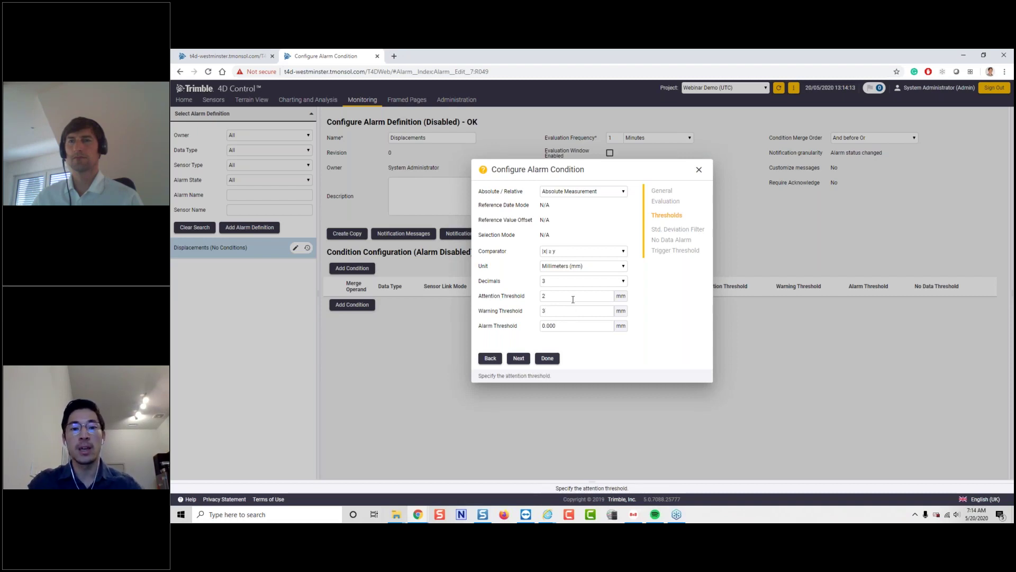
left_click(572, 299)
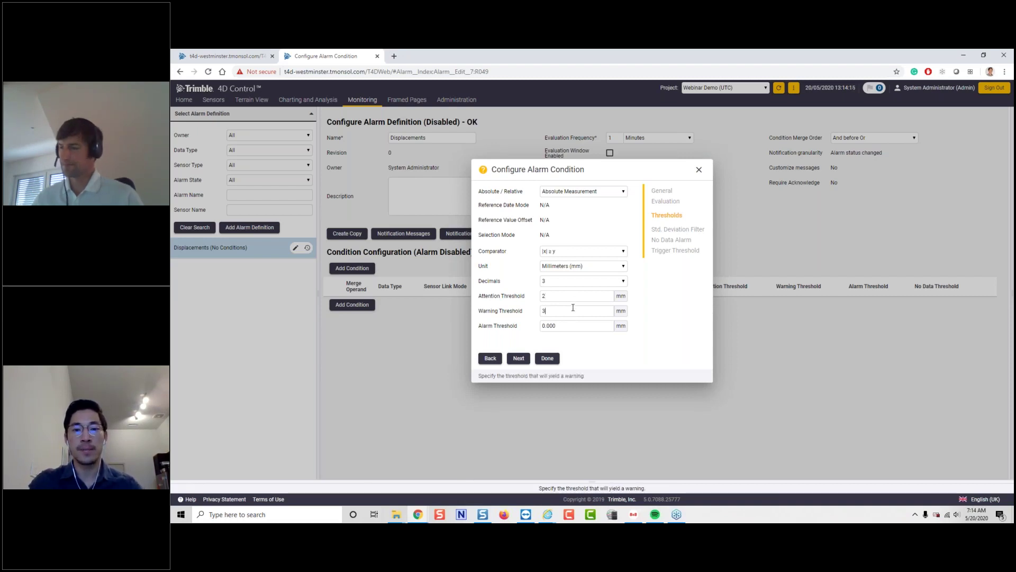
left_click(569, 296)
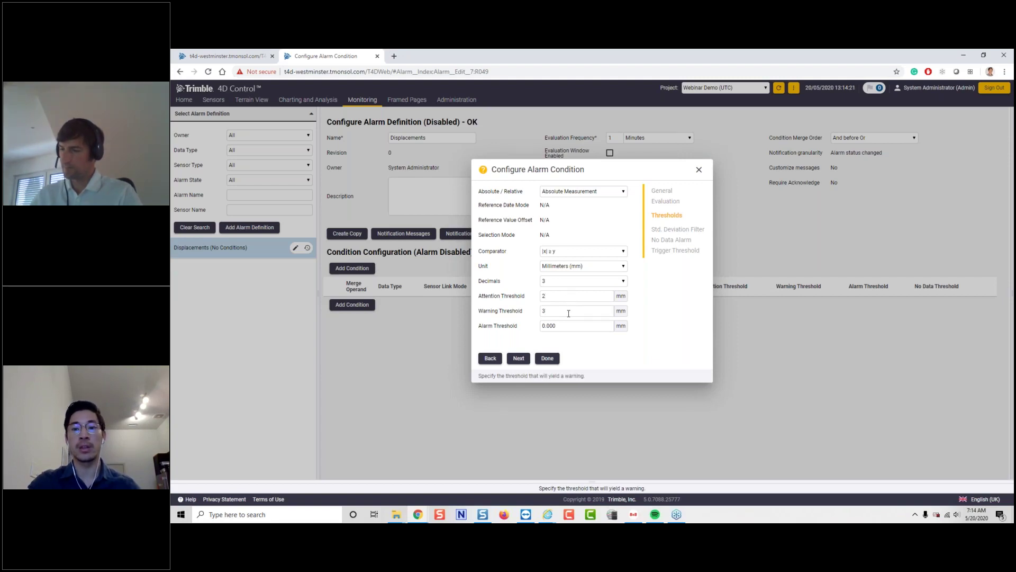
left_click(569, 313)
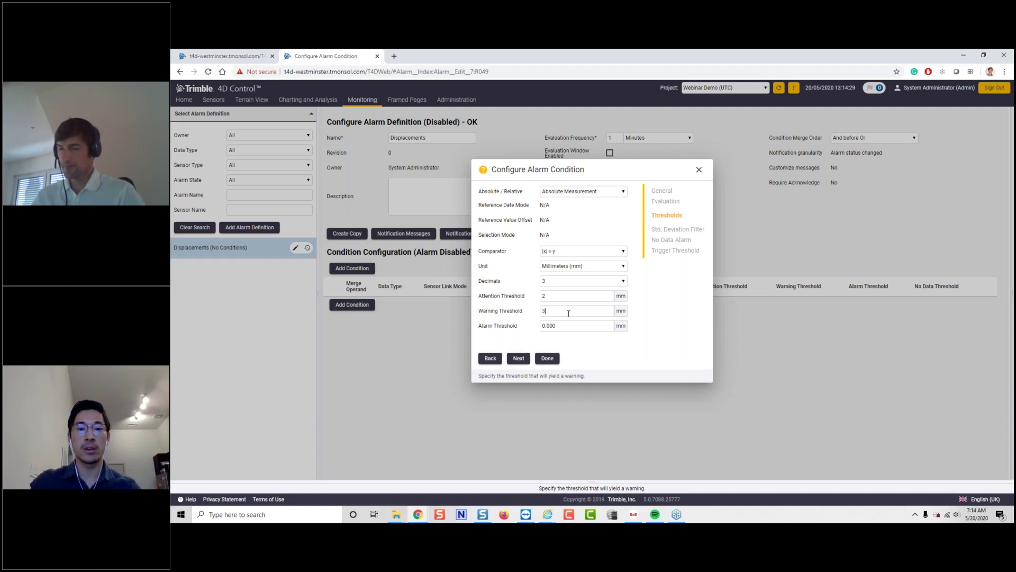
left_click(567, 327)
double_click(566, 327)
type("5")
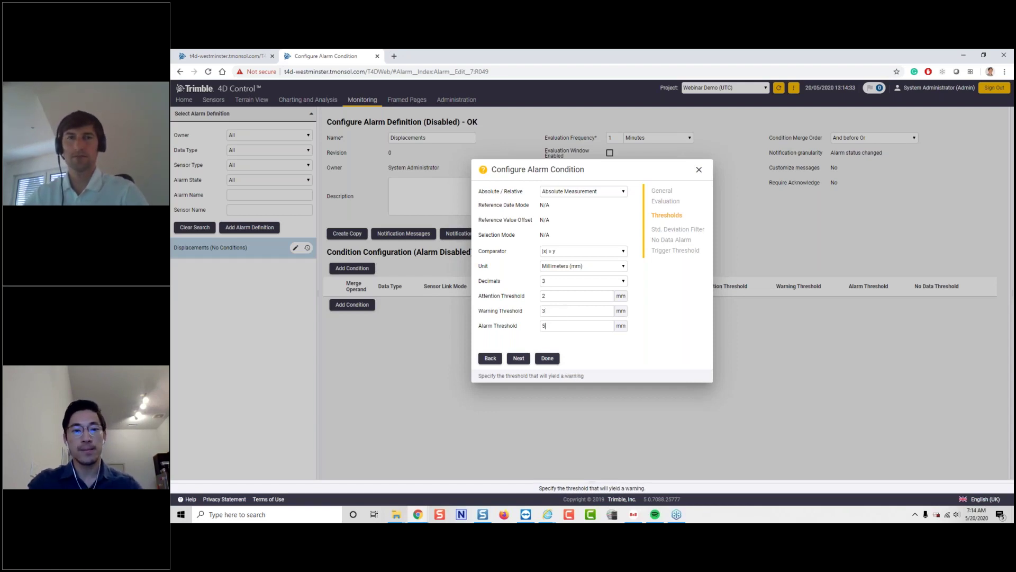
left_click(567, 326)
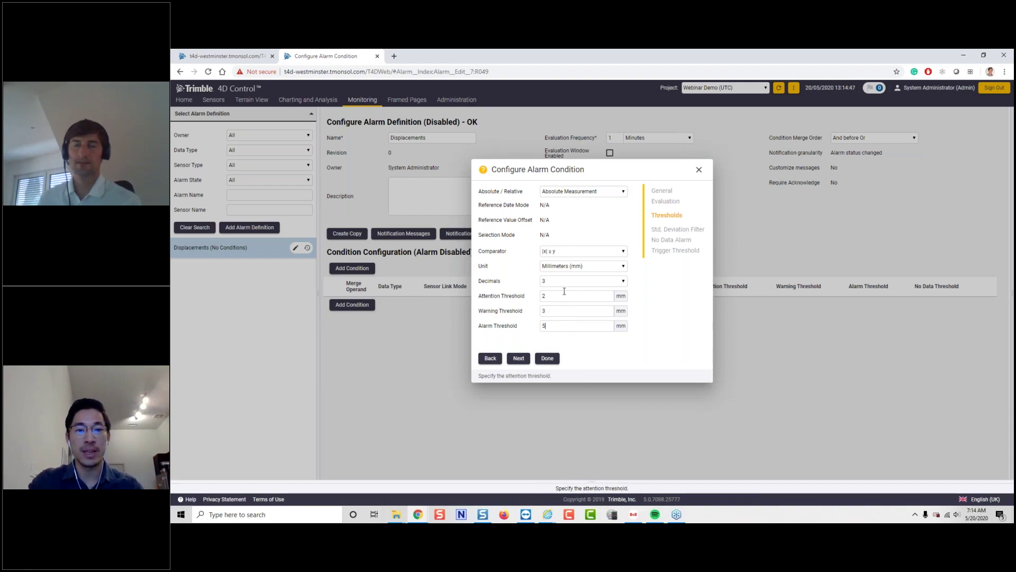
Step: Leave standard deviation filtering off and set the no data time window unit to Hours
left_click(518, 358)
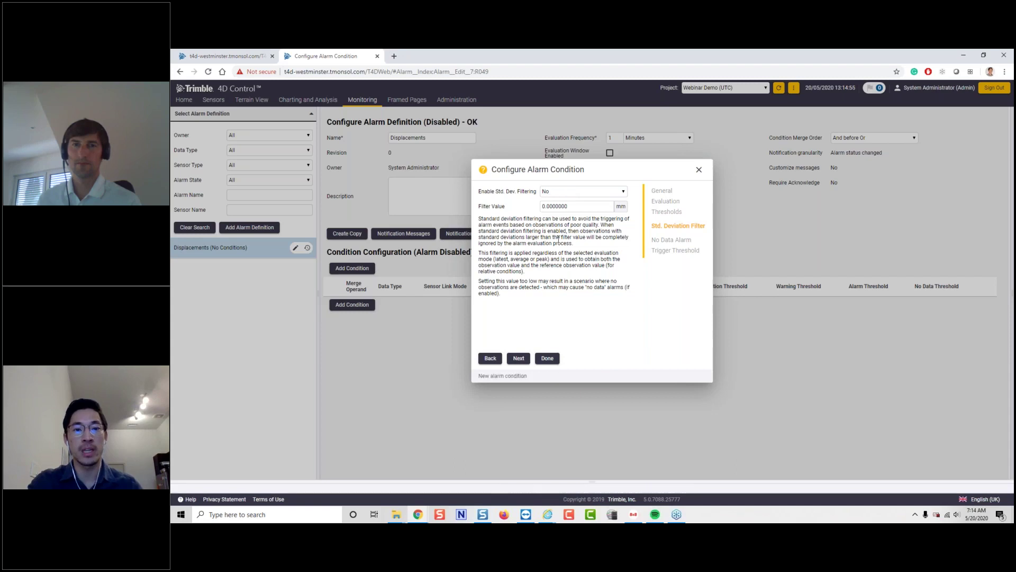
left_click(519, 359)
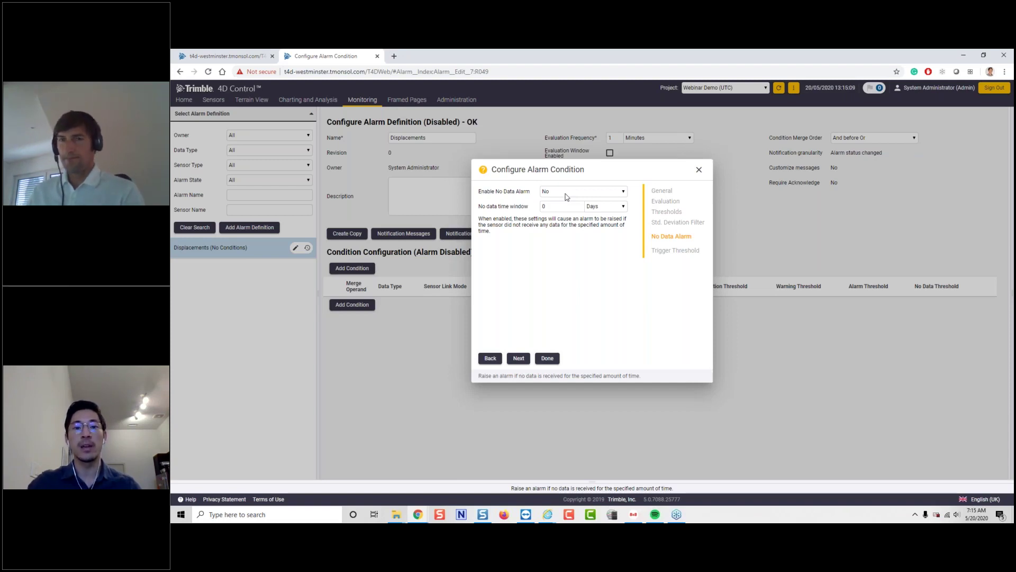
left_click(605, 206)
left_click(600, 220)
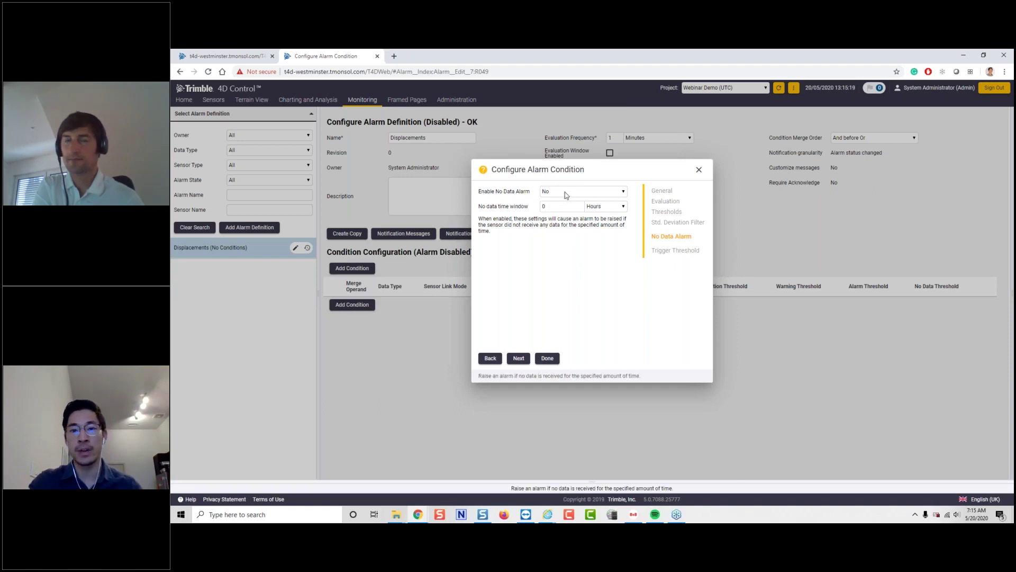
Step: Review the trigger threshold types, keep Any, and finish the alarm condition
left_click(518, 358)
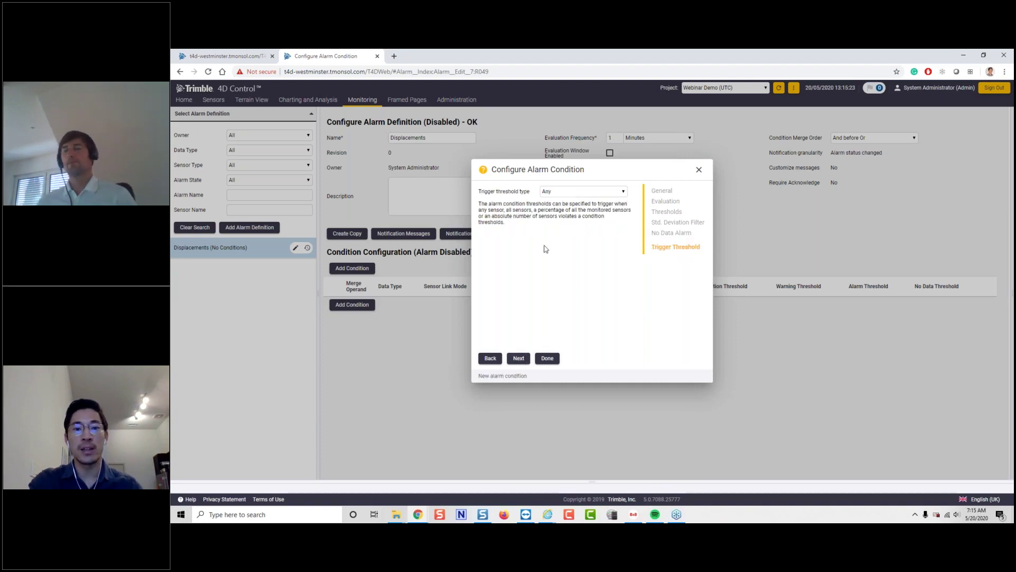
left_click(581, 192)
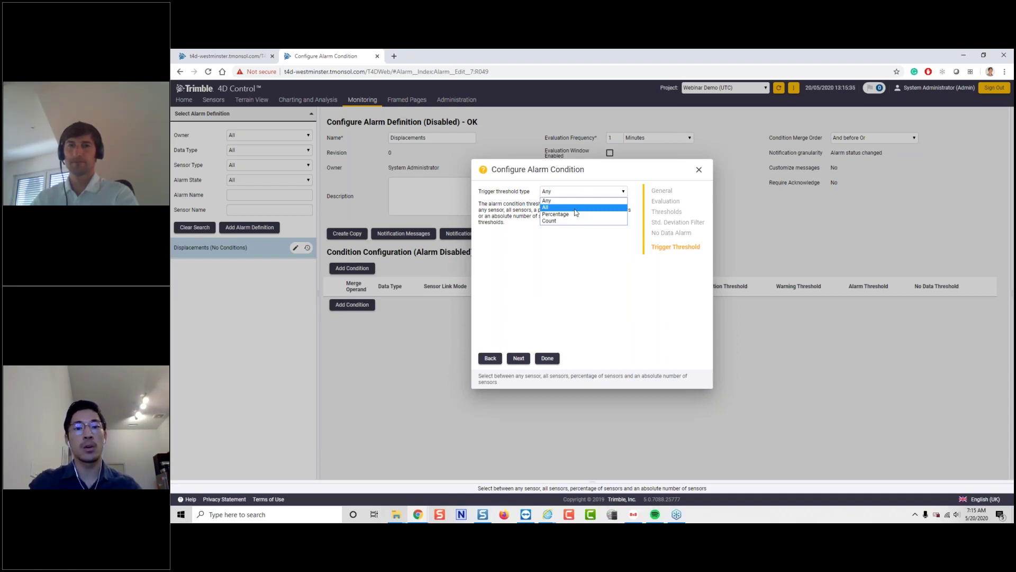
left_click(582, 266)
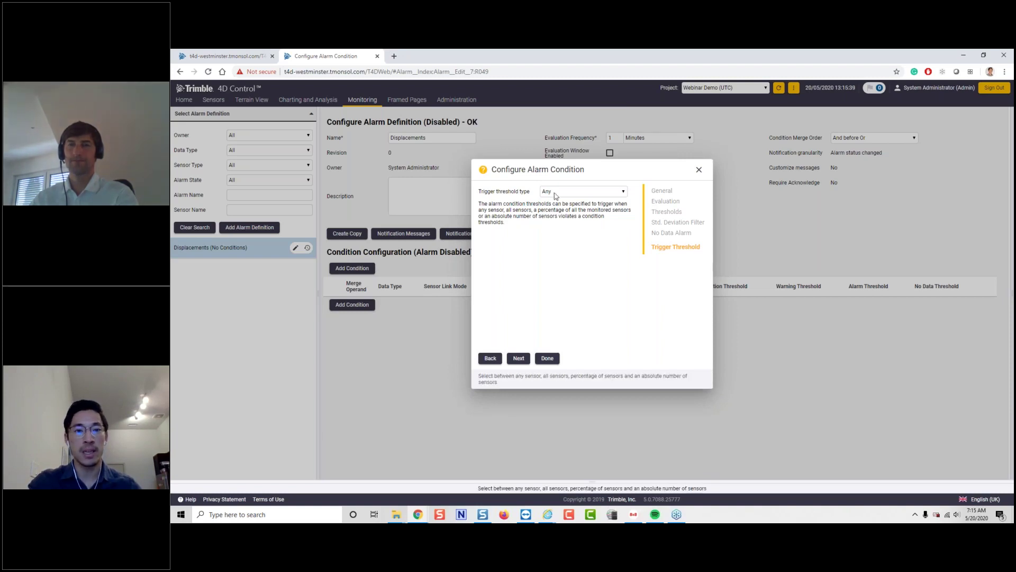
left_click(548, 358)
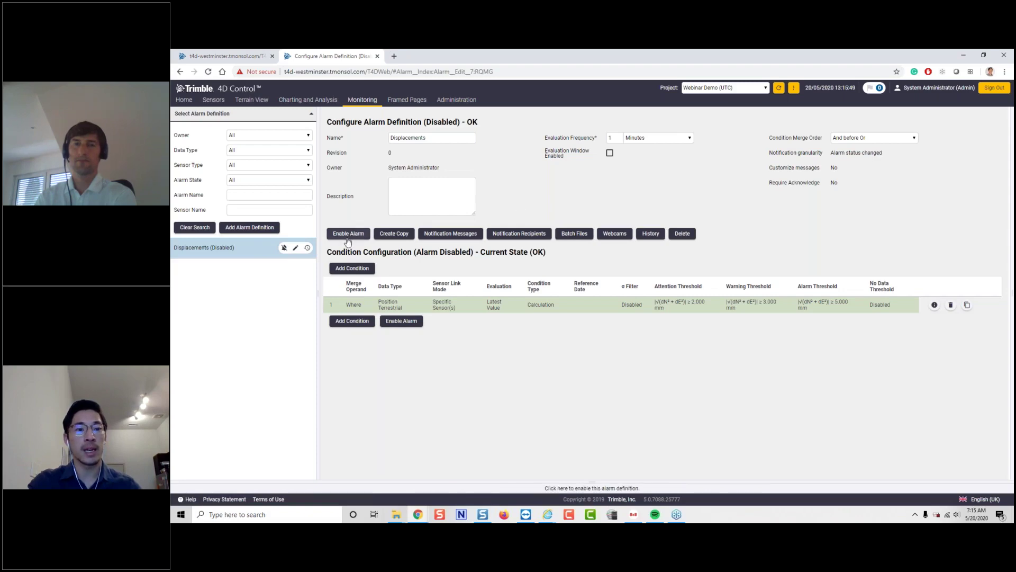
Step: Enable the Displacements alarm in the alarm definition list
left_click(284, 248)
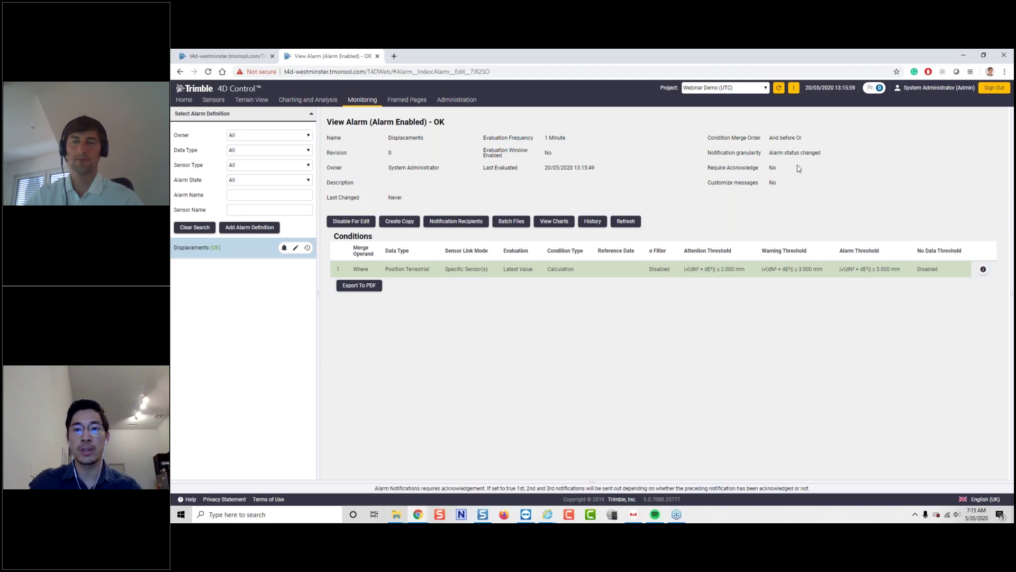
Step: Open the bookmarked Settop M1 page in a new browser tab and log in with the saved admin username and password
left_click(393, 56)
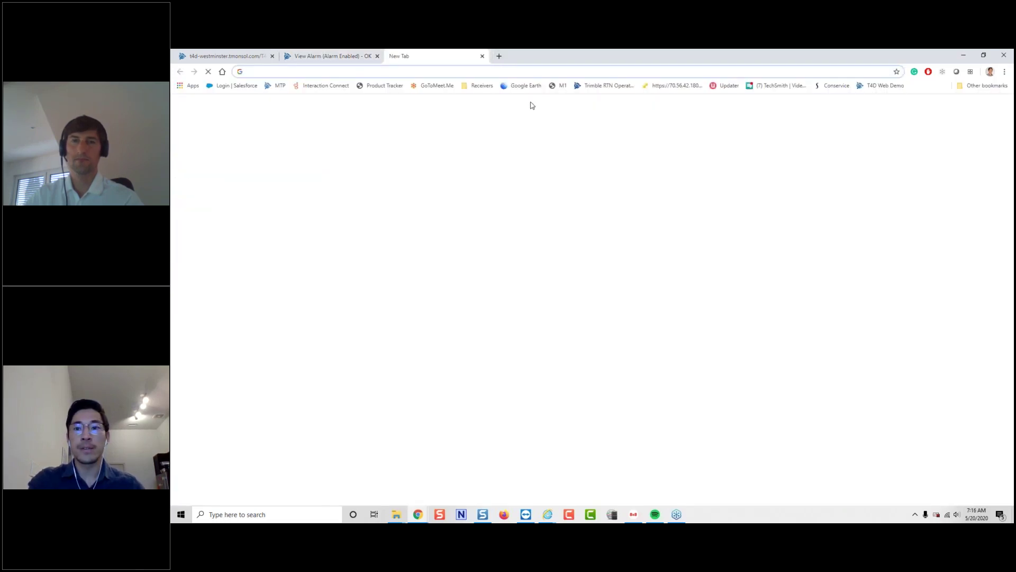
left_click(1001, 86)
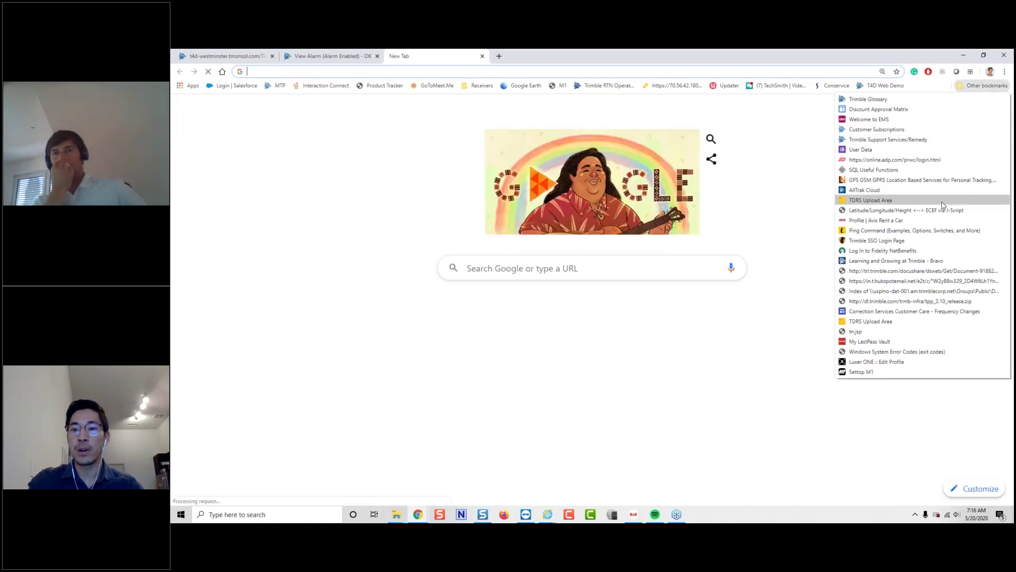
left_click(865, 372)
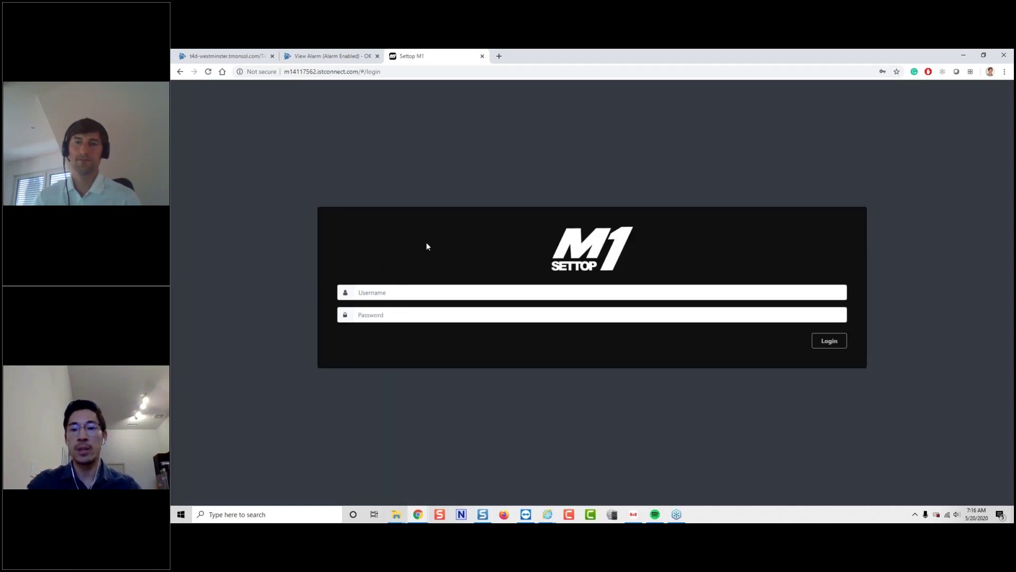
left_click(422, 297)
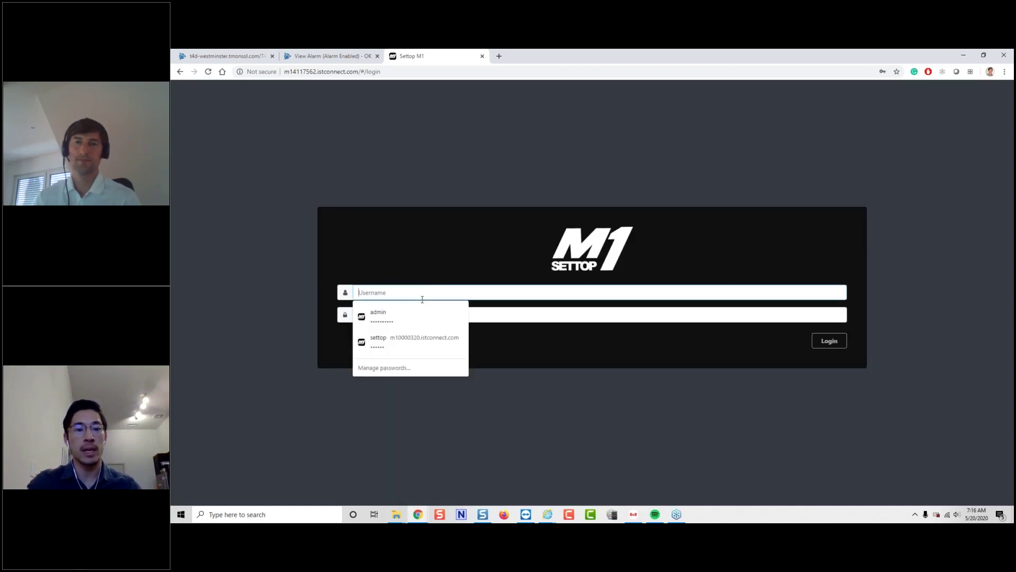
left_click(418, 313)
key("Return")
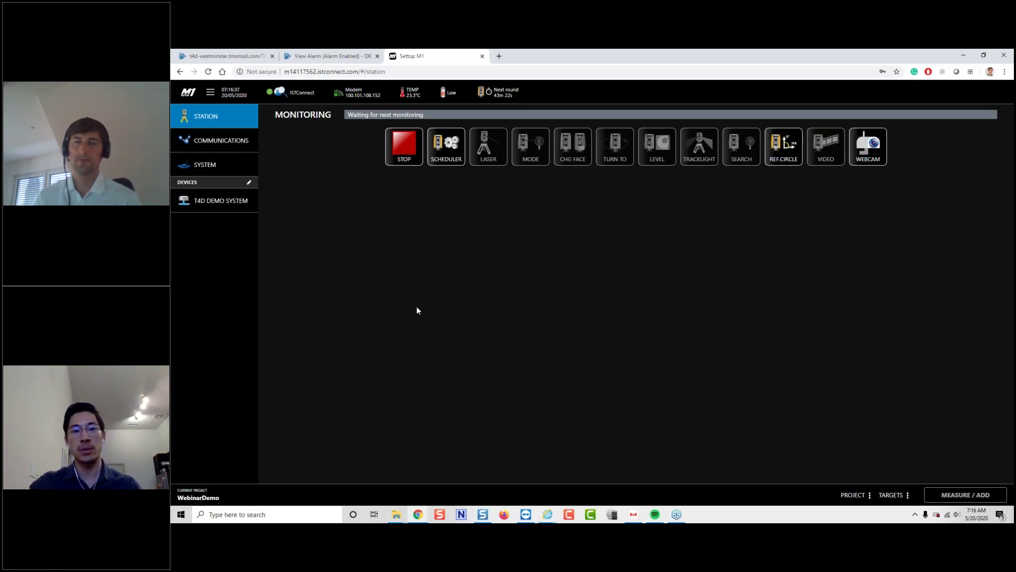
Step: Stop the running monitoring process of the station and confirm the stop
left_click(410, 154)
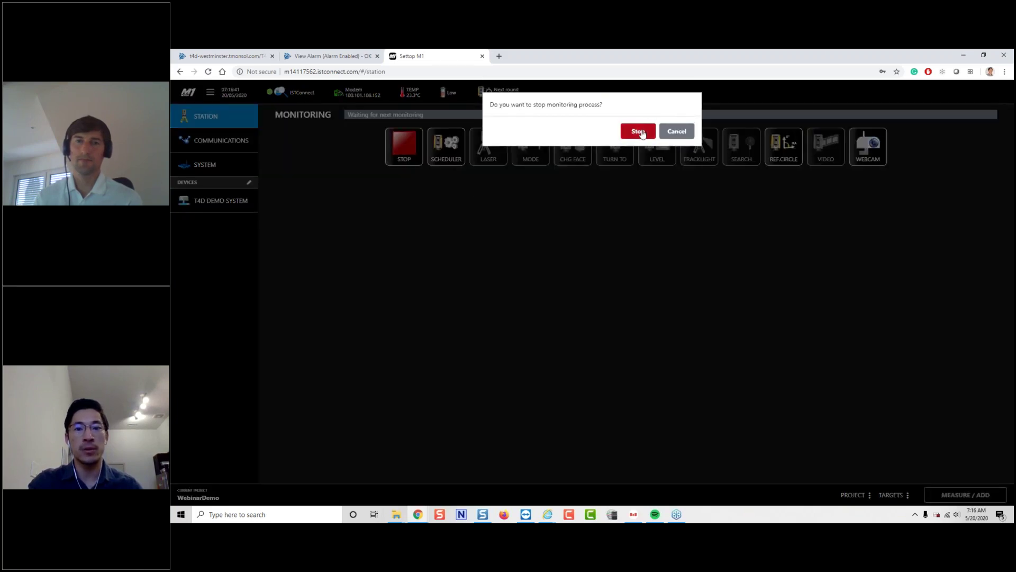
left_click(641, 132)
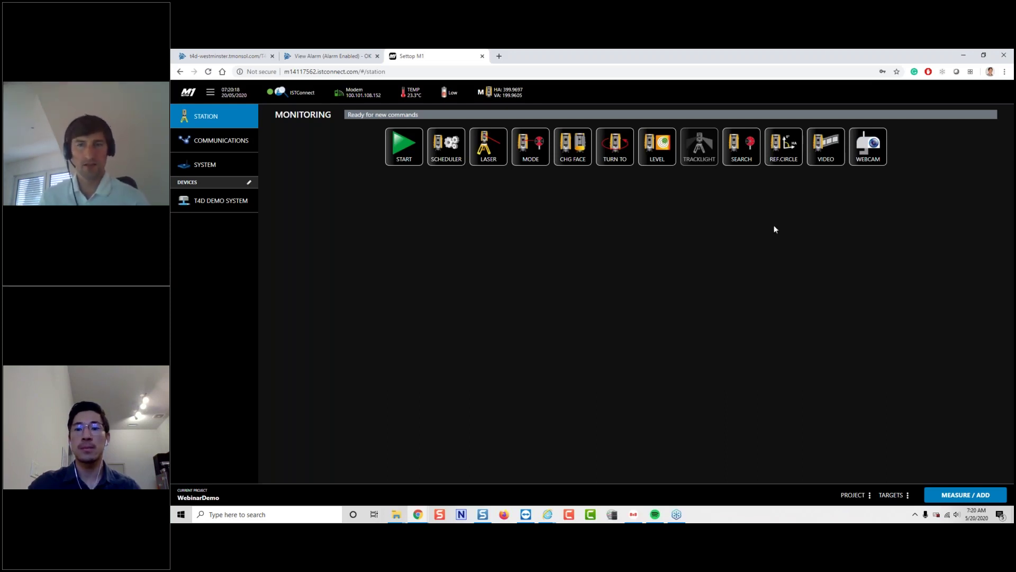
Step: Show the station's live video, then examine the list of targets and the Turn To settings
left_click(826, 146)
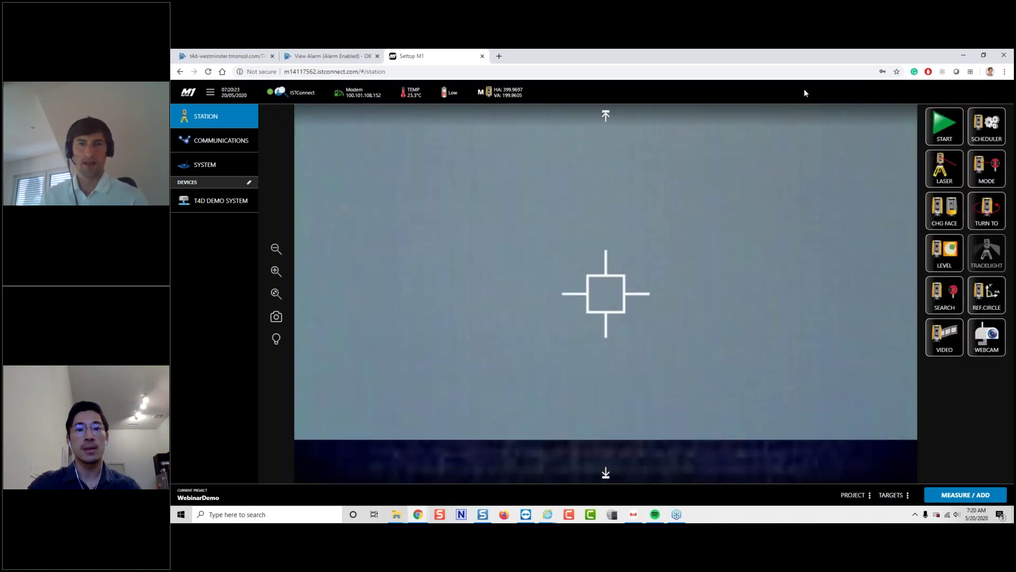
left_click(892, 495)
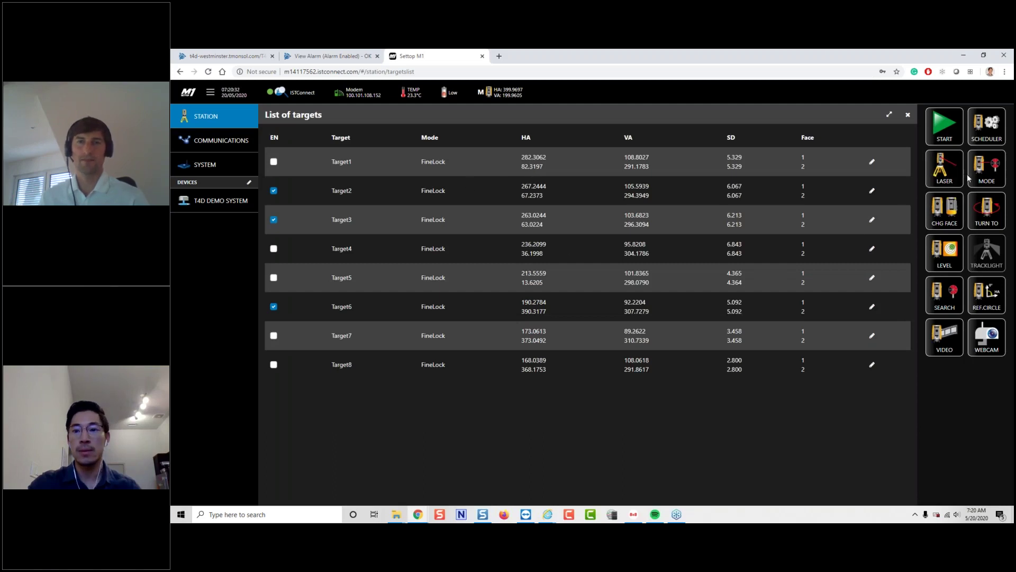
left_click(987, 211)
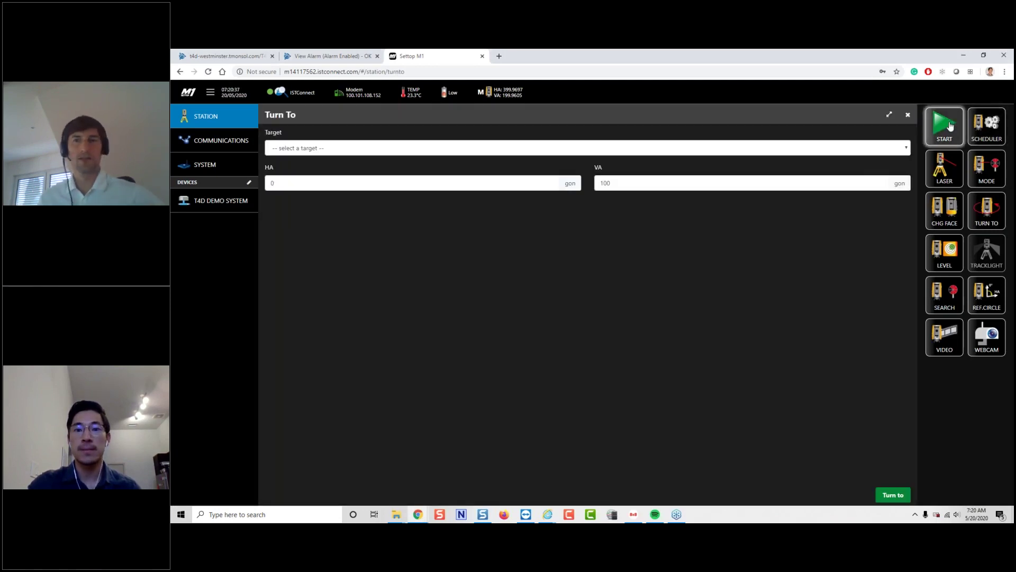
Step: Start the station's monitoring process and close the Turn To settings to return to the live video
left_click(951, 126)
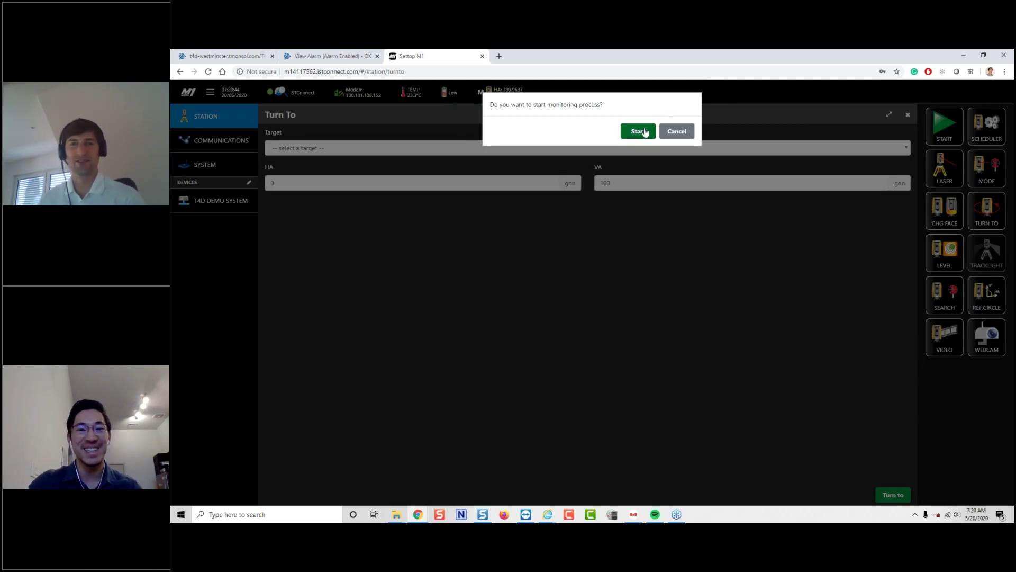
left_click(639, 131)
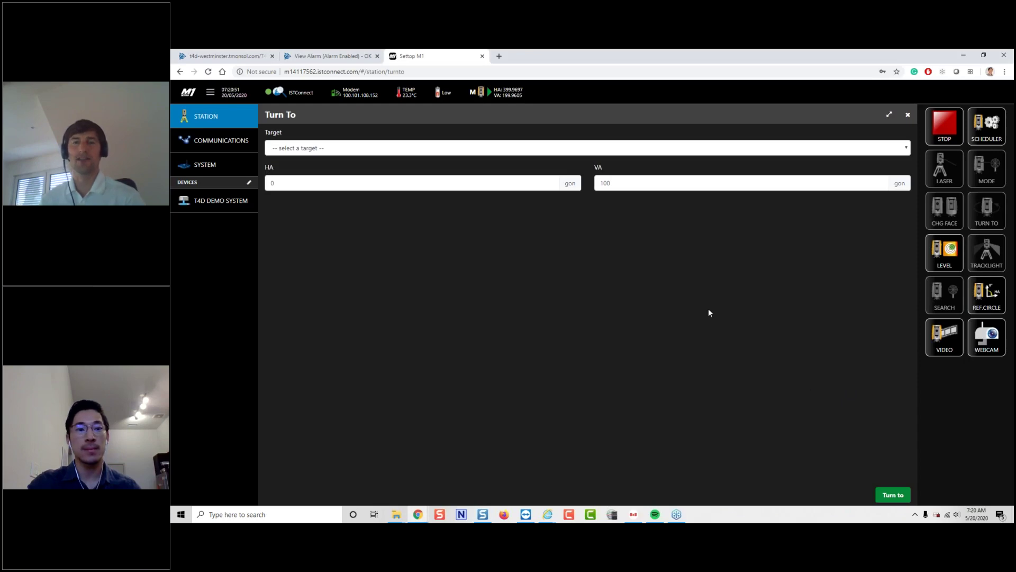
left_click(908, 115)
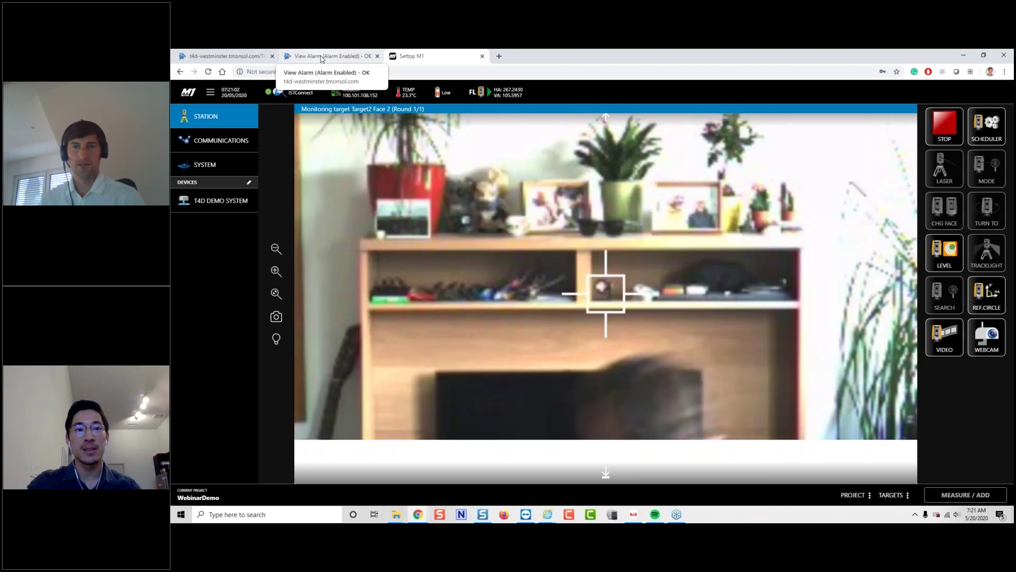
Step: Check the Displacements alarm in Trimble 4D Control and the monitoring round's progress in Settop M1, ending on the alarm view
left_click(321, 56)
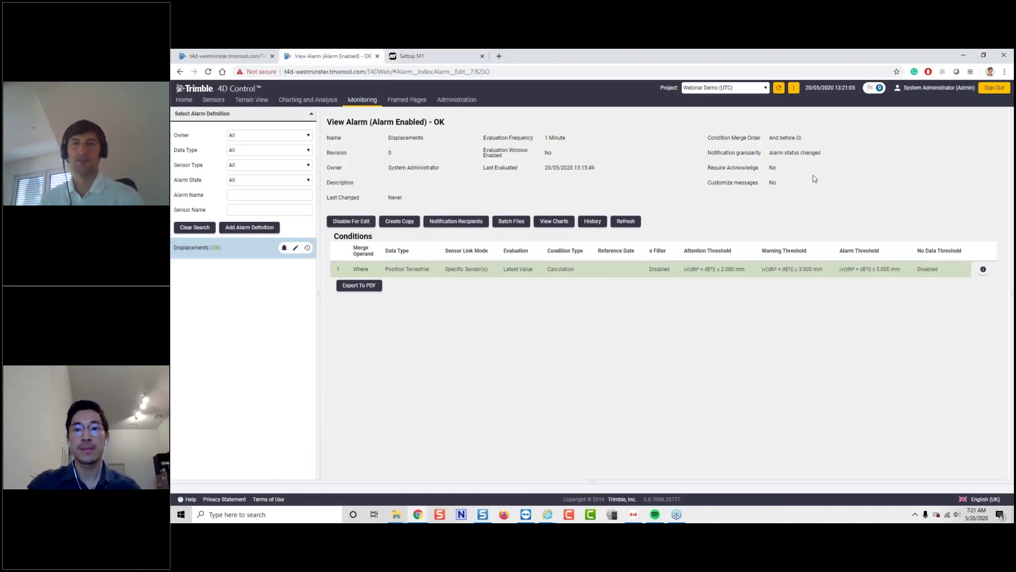
left_click(424, 53)
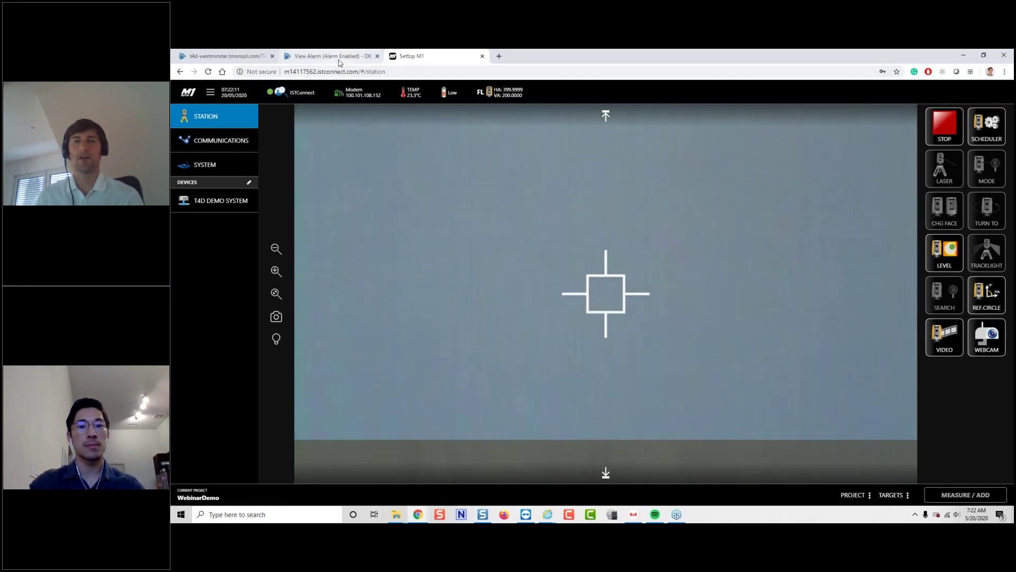
left_click(328, 56)
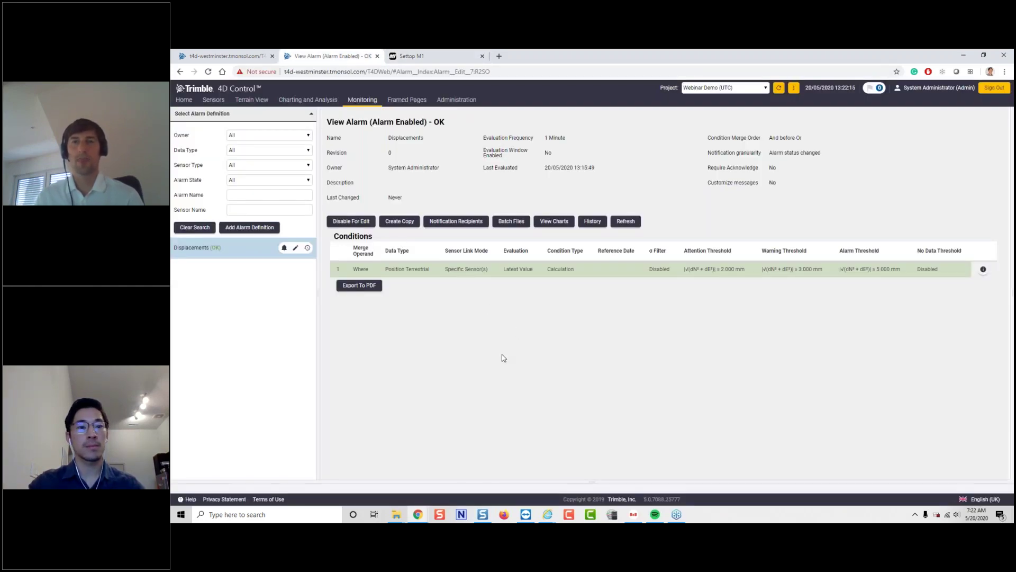
Step: Go to the 4D Control home page with the project status and close the extra 4D Control browser tab
left_click(184, 100)
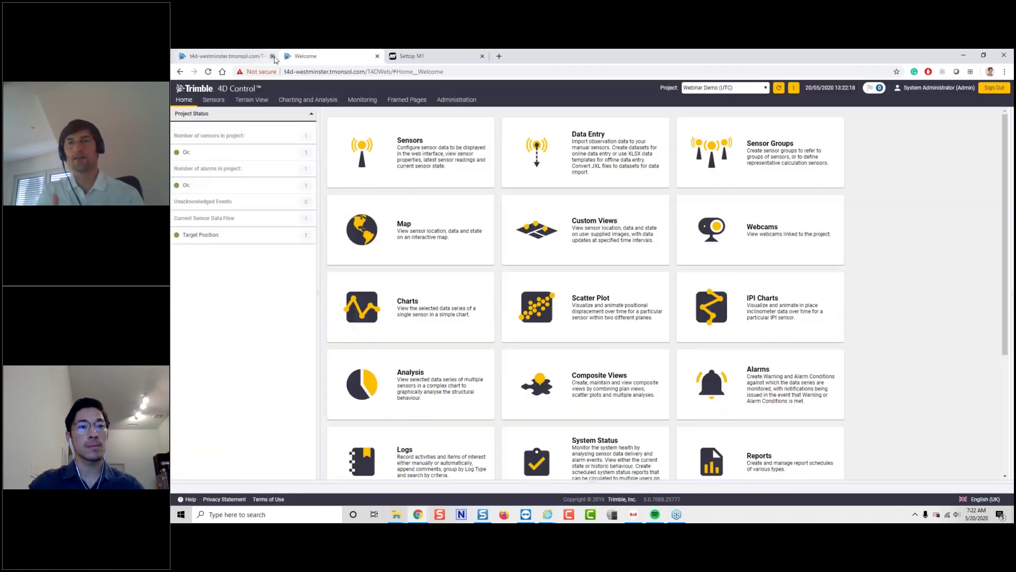
left_click(273, 55)
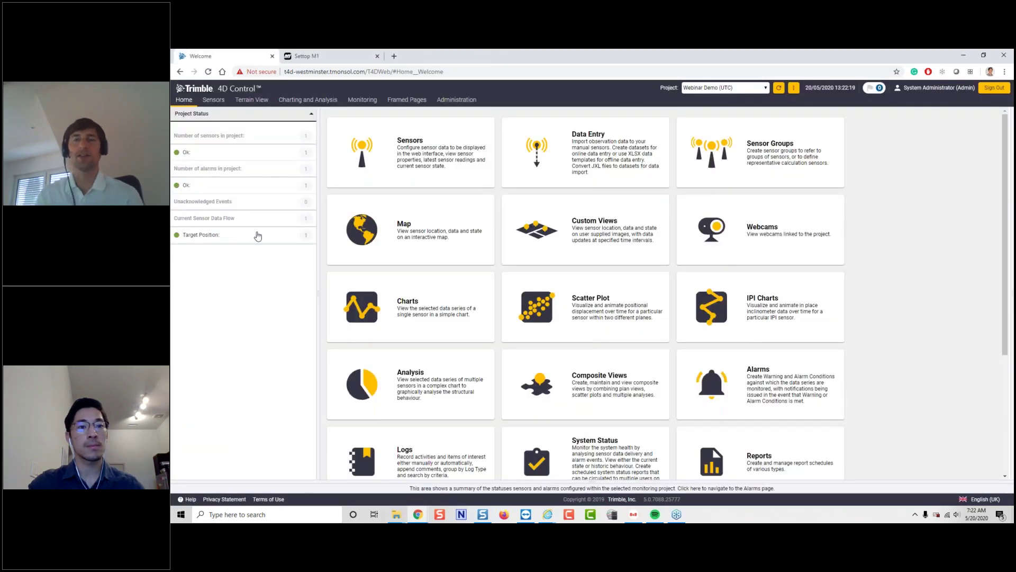